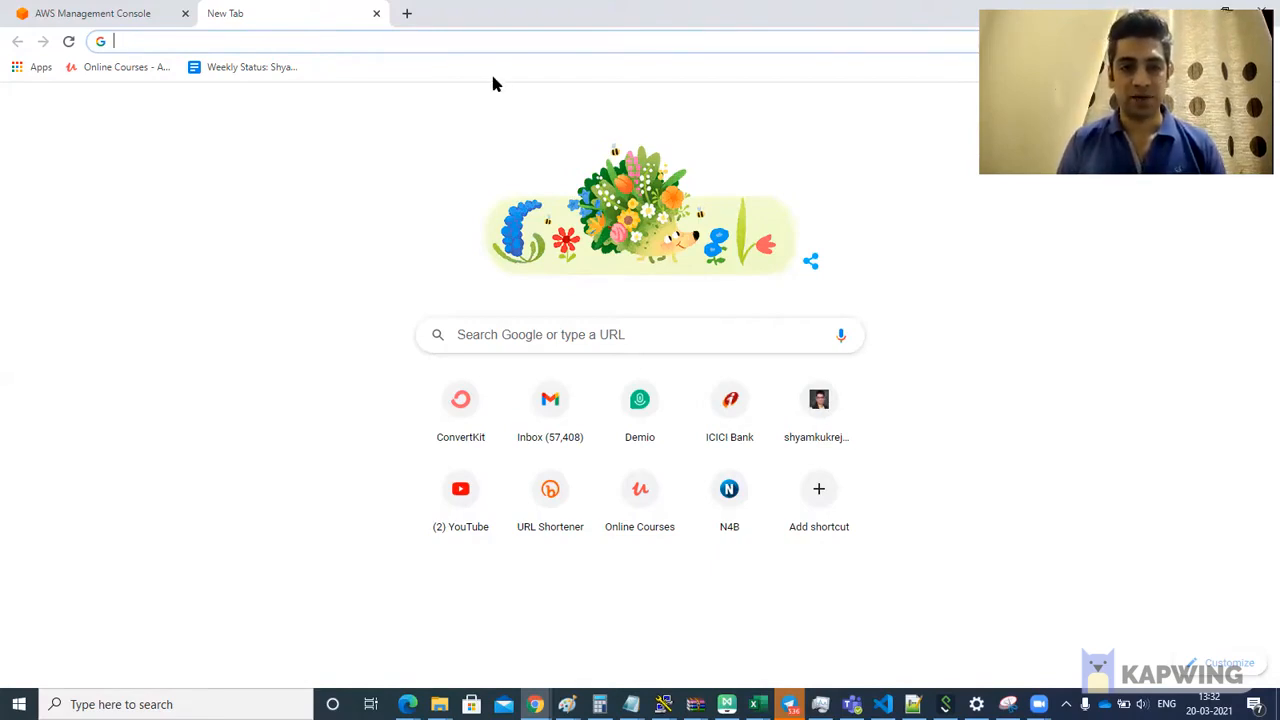
- Google 'aws console' in a new tab and open the AWS Management Console result
key(Down)
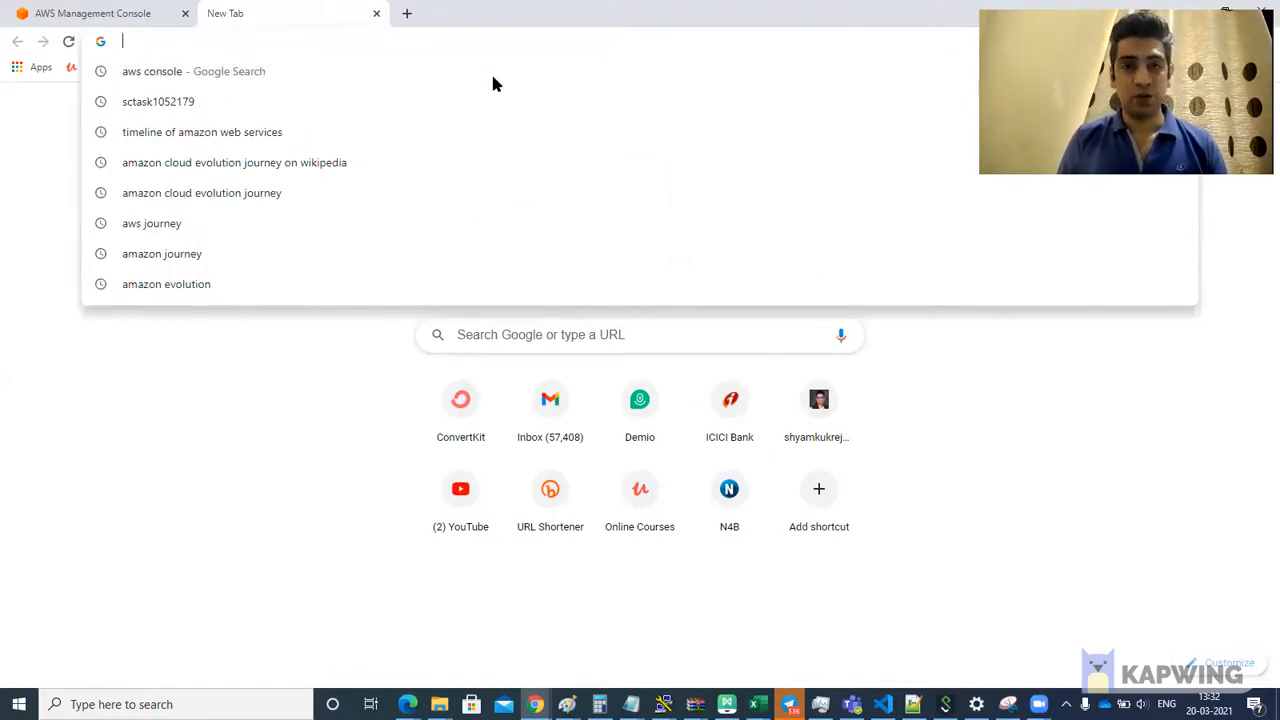
text(aws console)
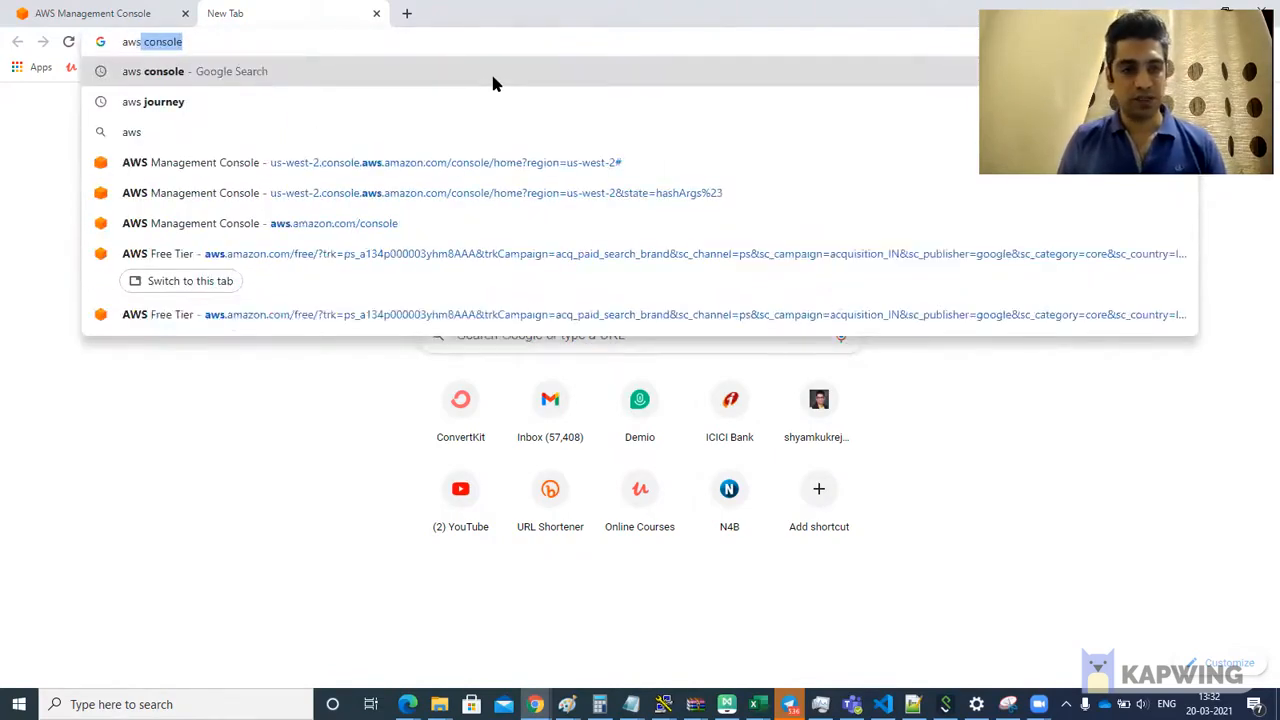
key(Return)
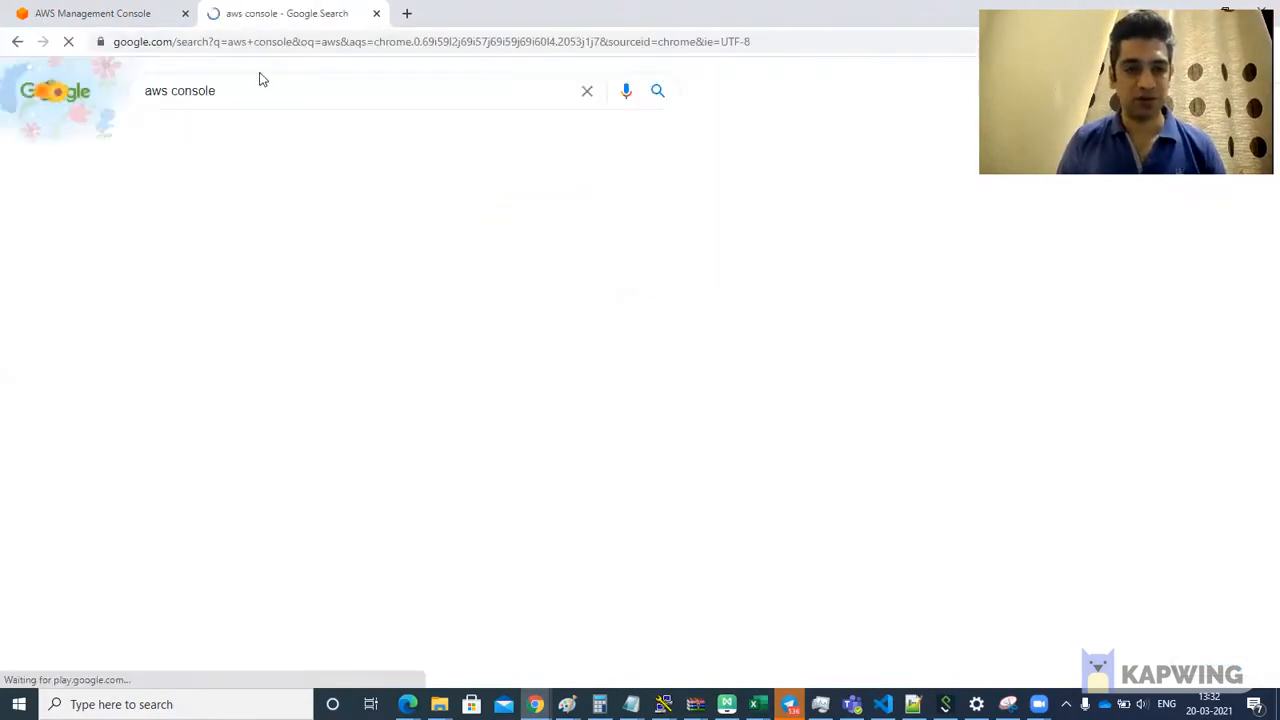
click(224, 232)
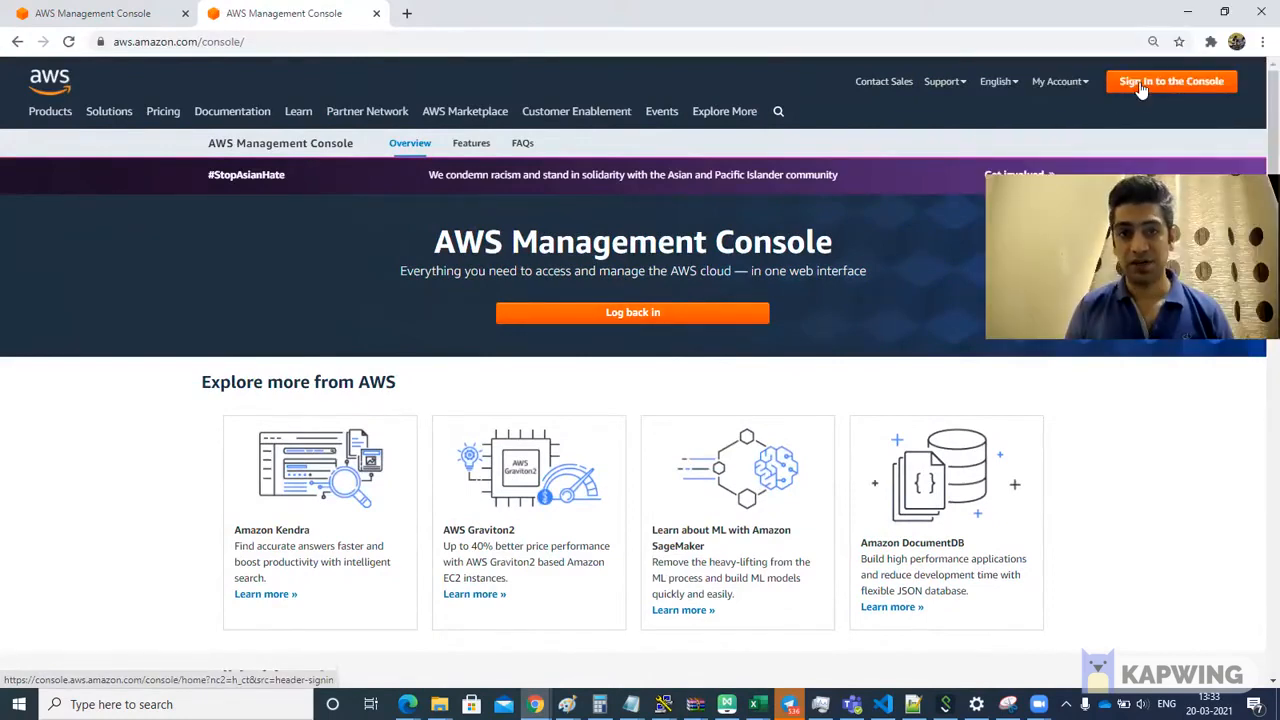
- On the console sign-in page, paste the root user's e-mail copied from the notes
click(1141, 88)
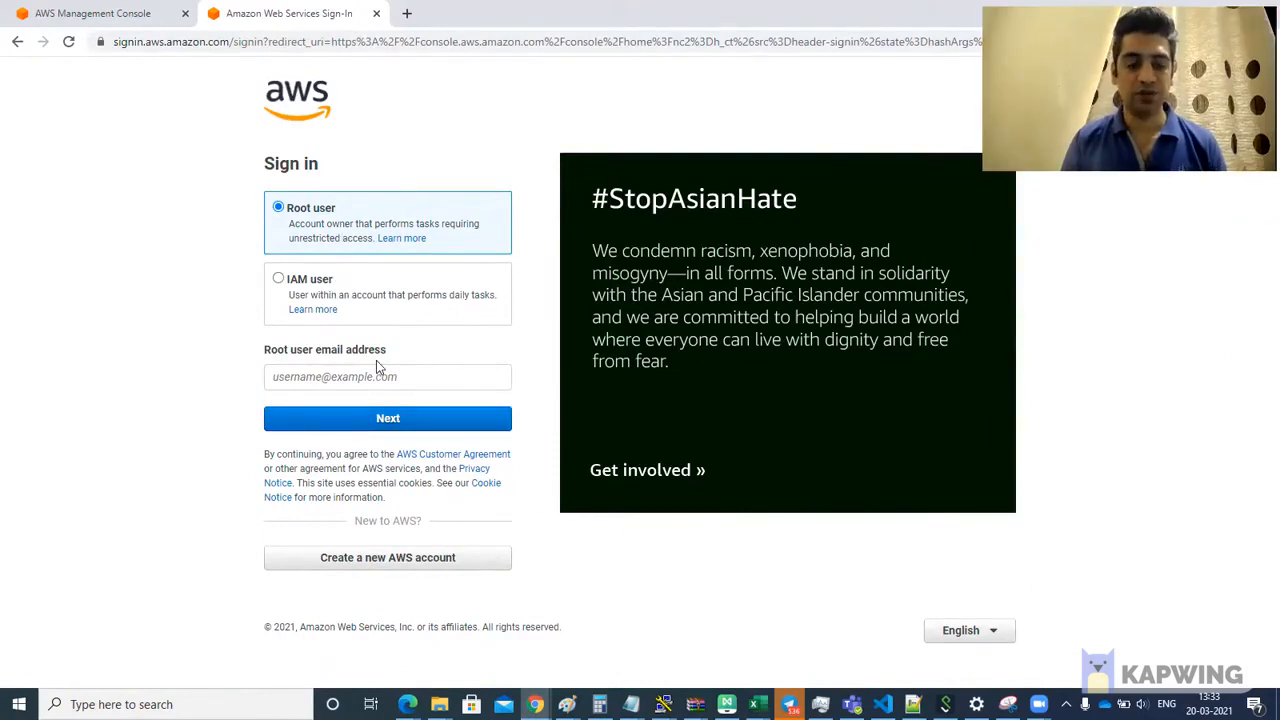
key(alt+Tab)
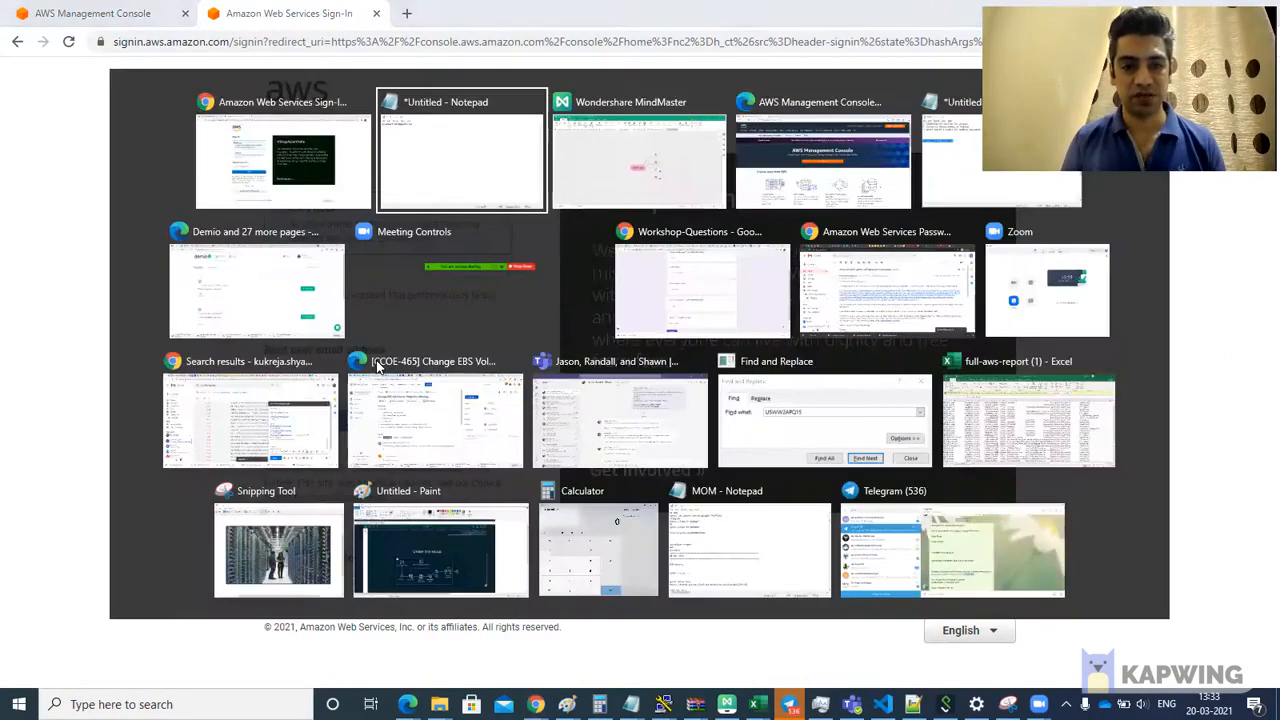
key(ctrl+a)
key(ctrl+c)
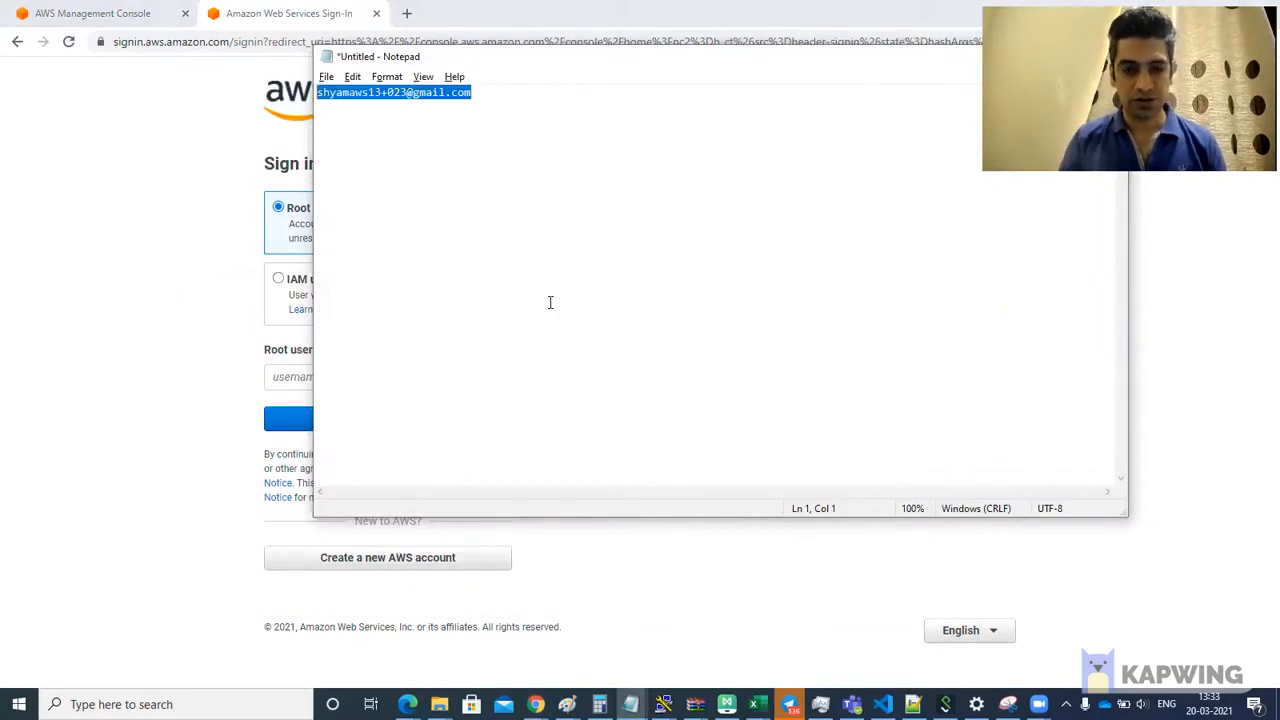
key(alt+Tab)
click(427, 384)
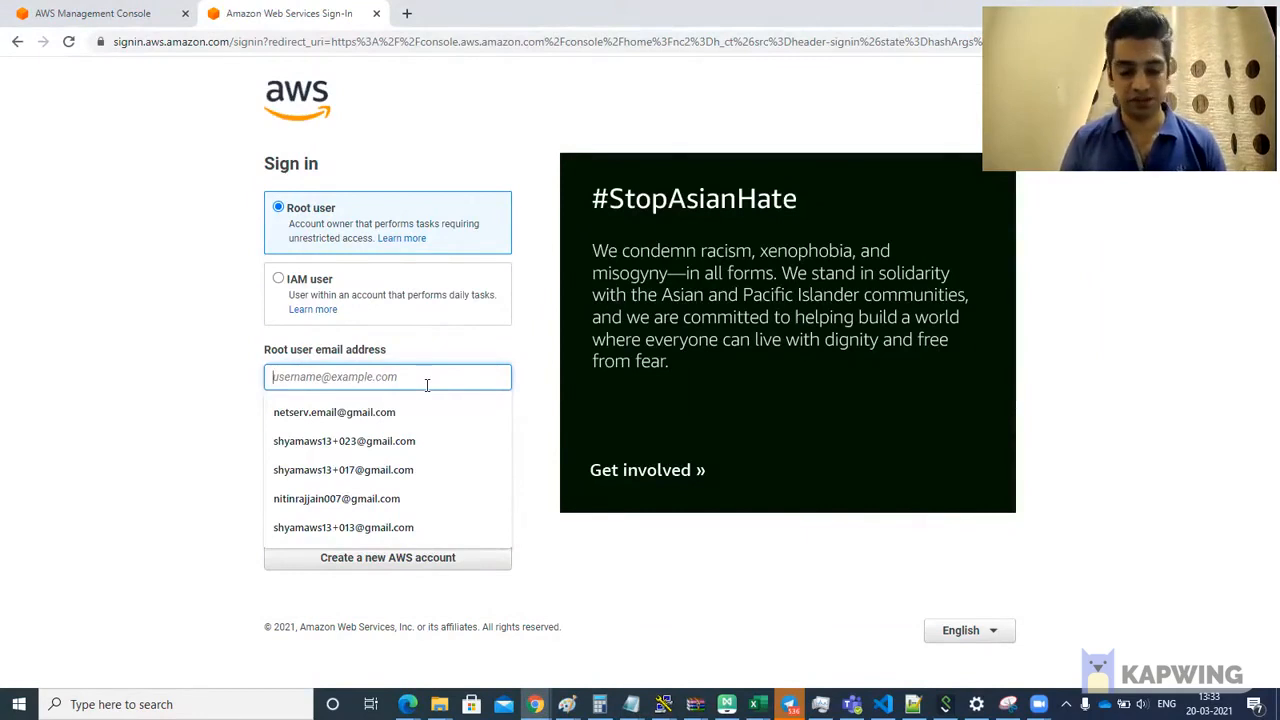
key(ctrl+v)
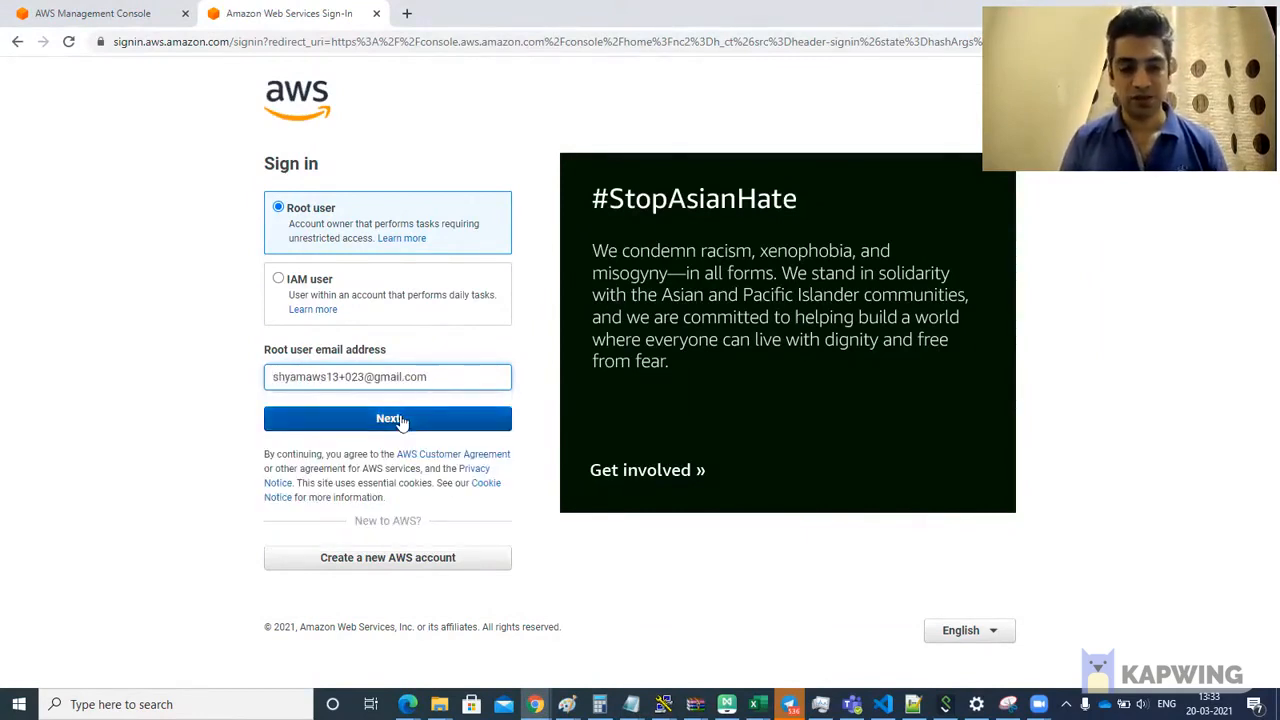
- Enter the root account password and sign in
click(396, 419)
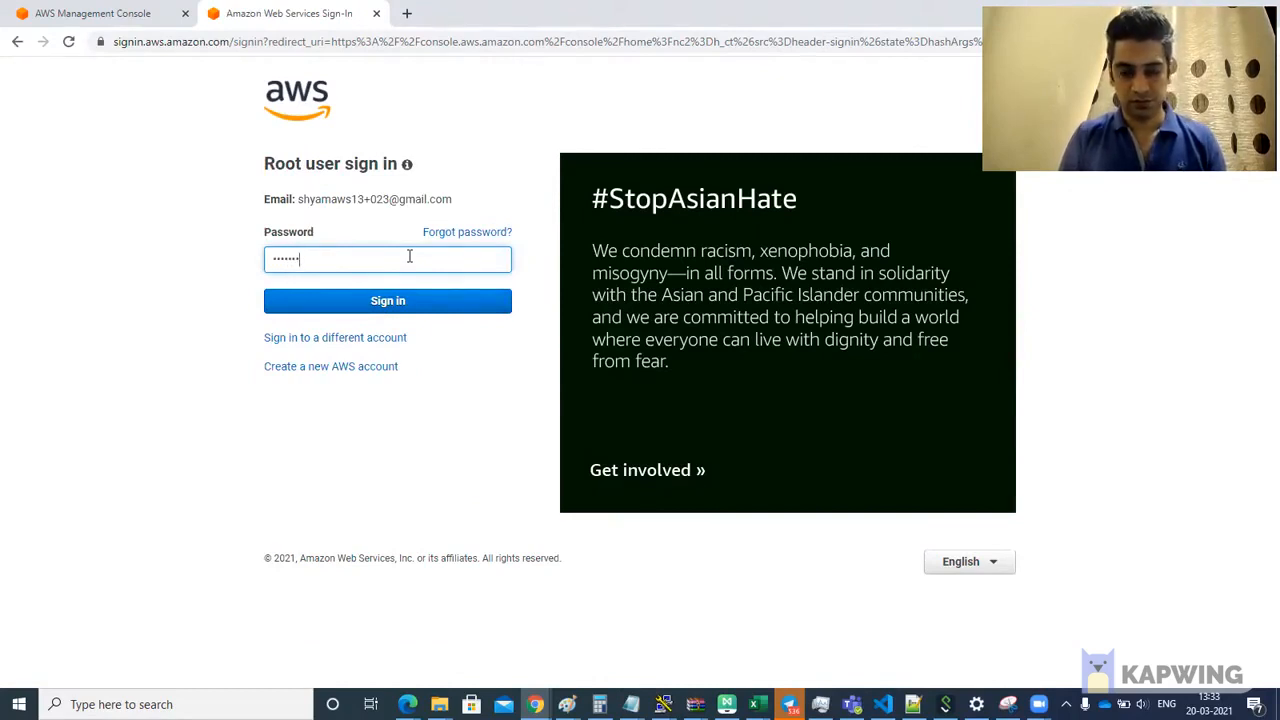
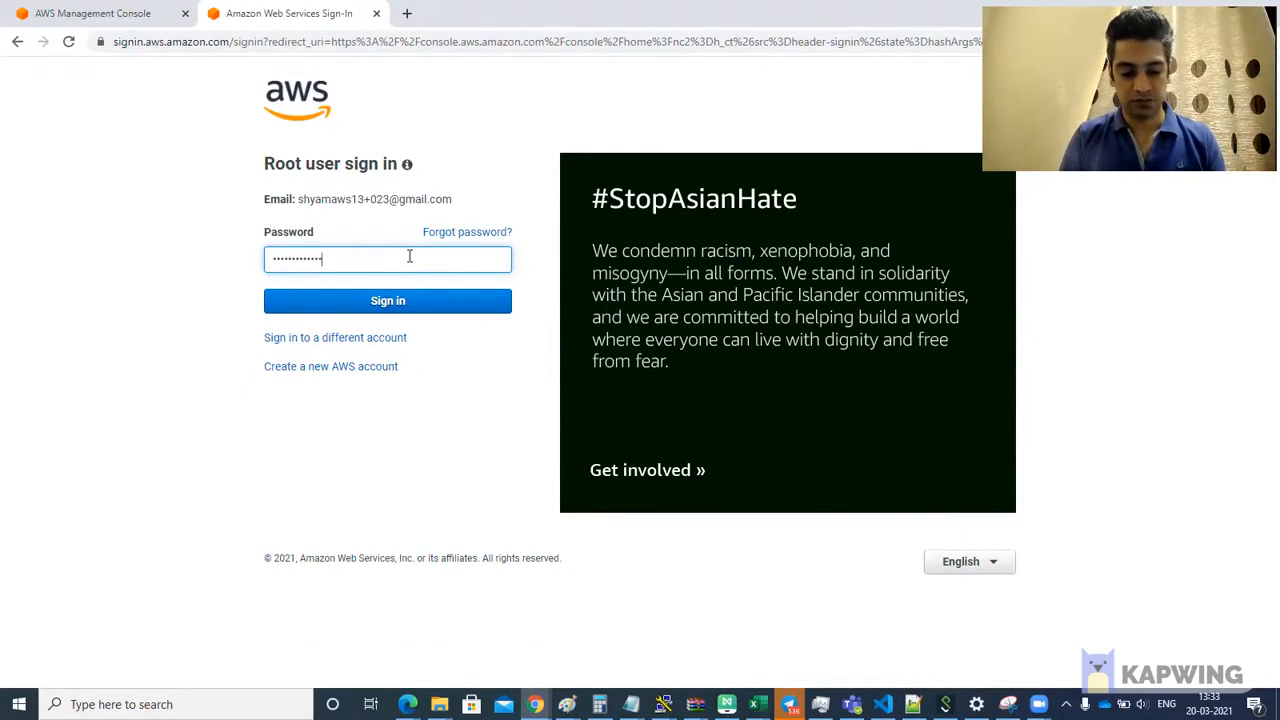
click(390, 304)
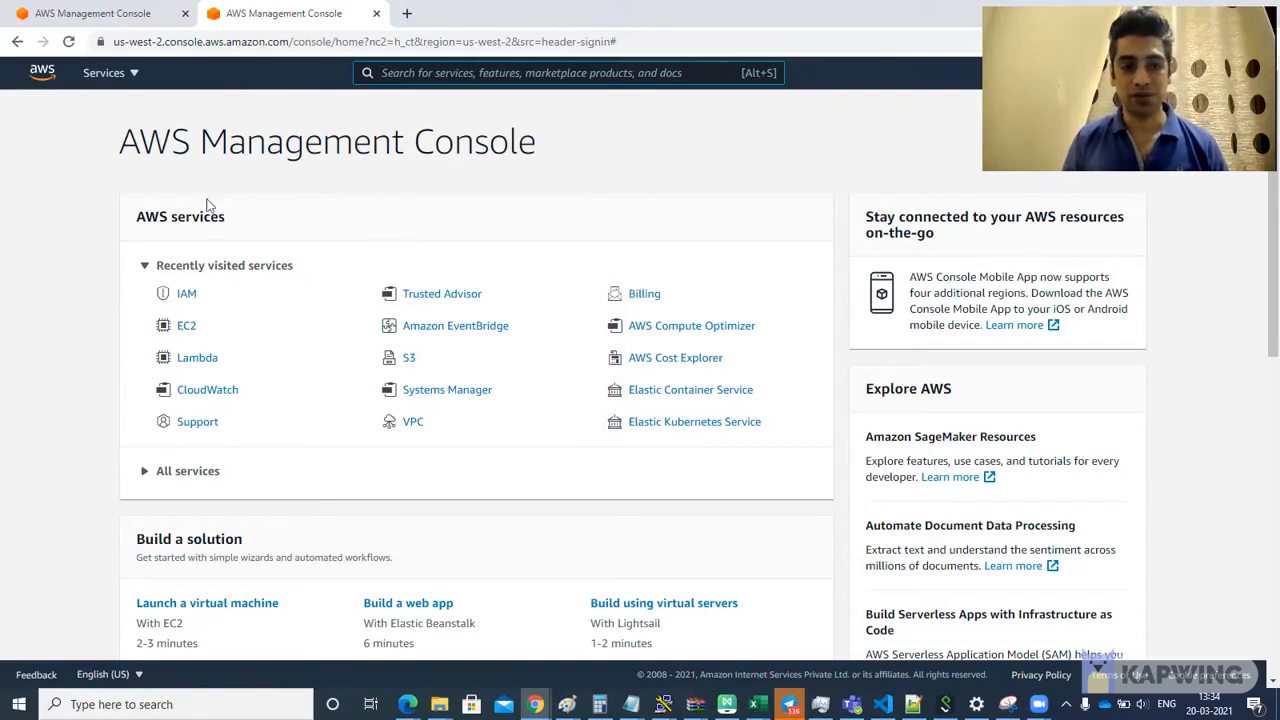
- Search the services for IAM and open the IAM dashboard
click(105, 73)
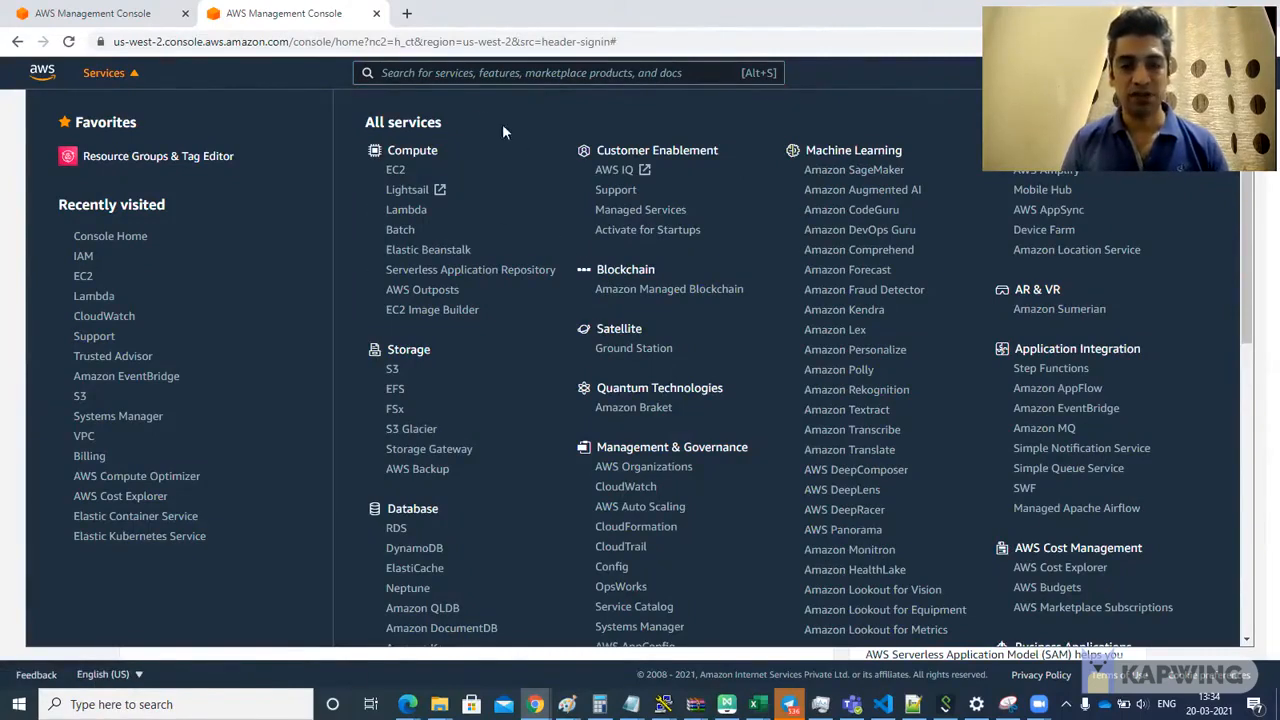
click(464, 77)
text(IAM)
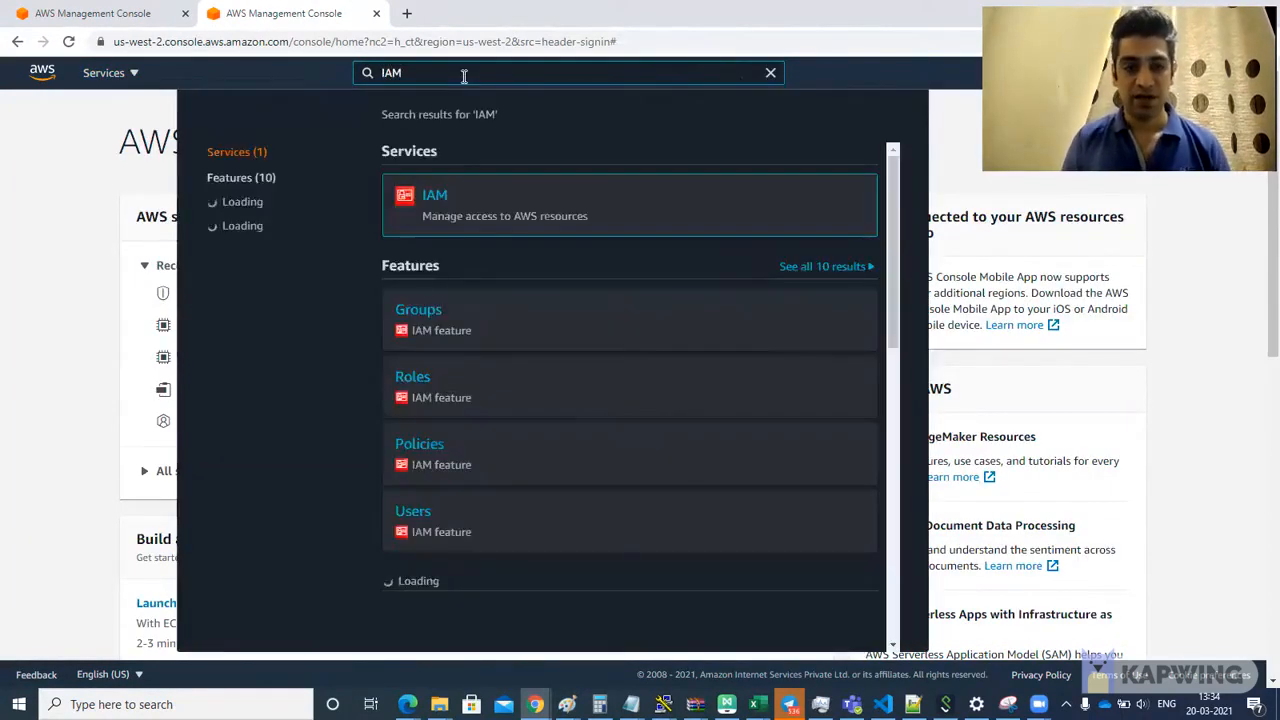
click(435, 201)
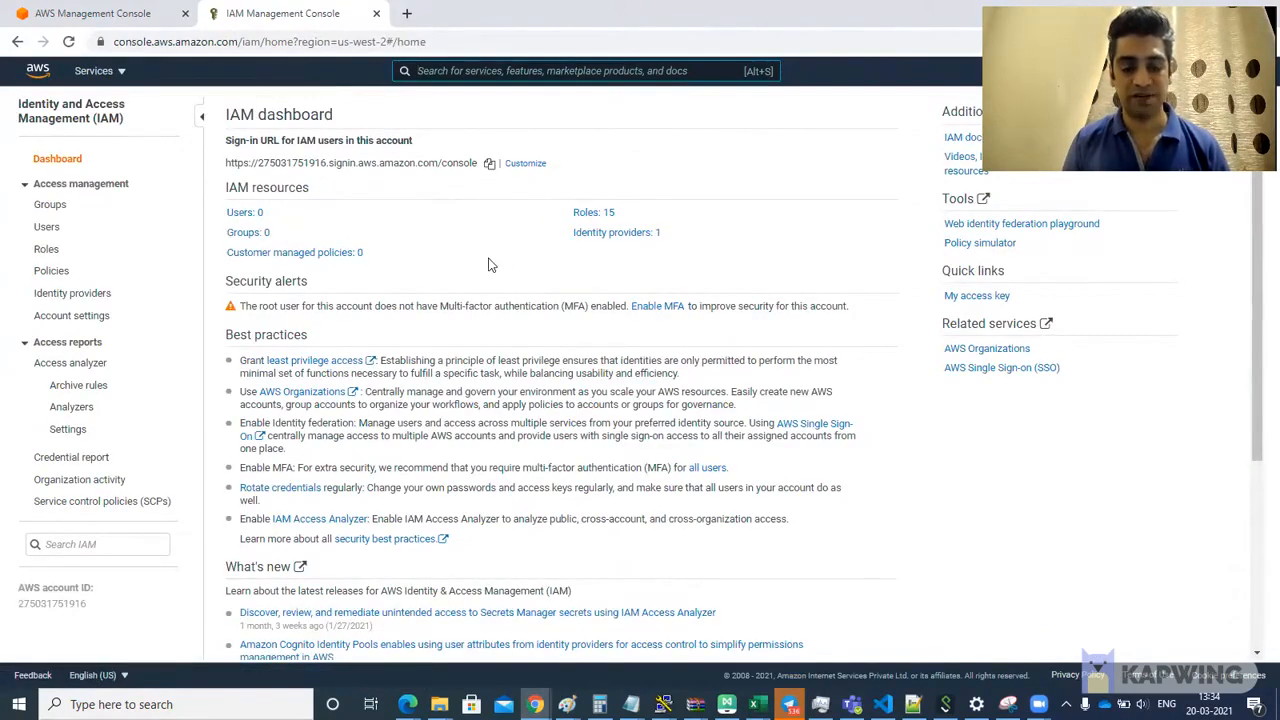
key(alt+Tab)
key(alt+Tab)
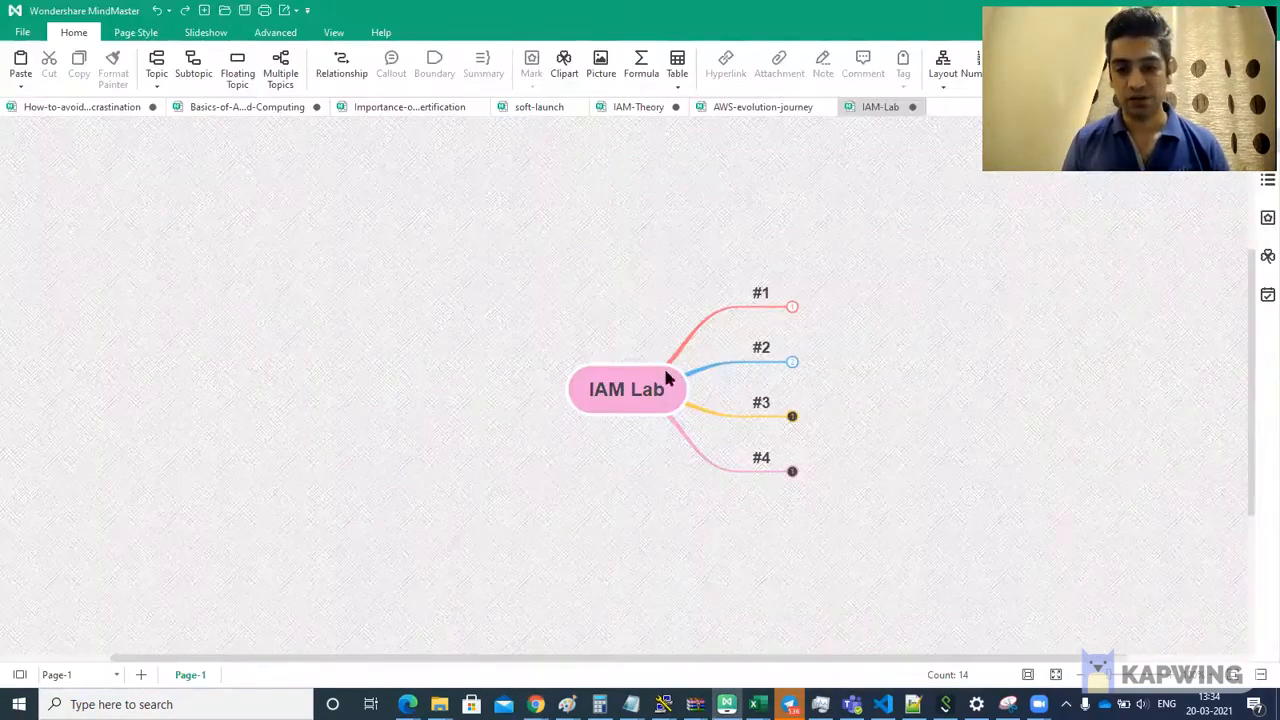
- Expand branch #1 of the IAM Lab map to show 'Customize your URL', then return to the browser
click(657, 390)
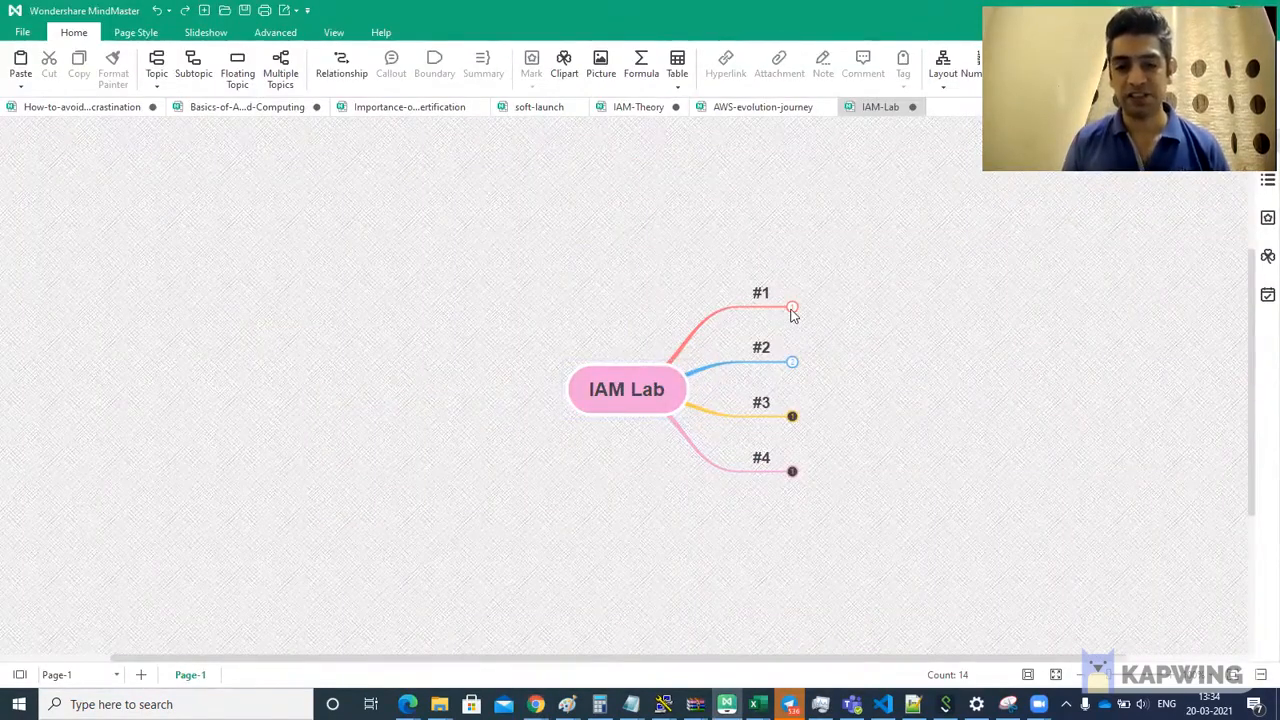
click(792, 307)
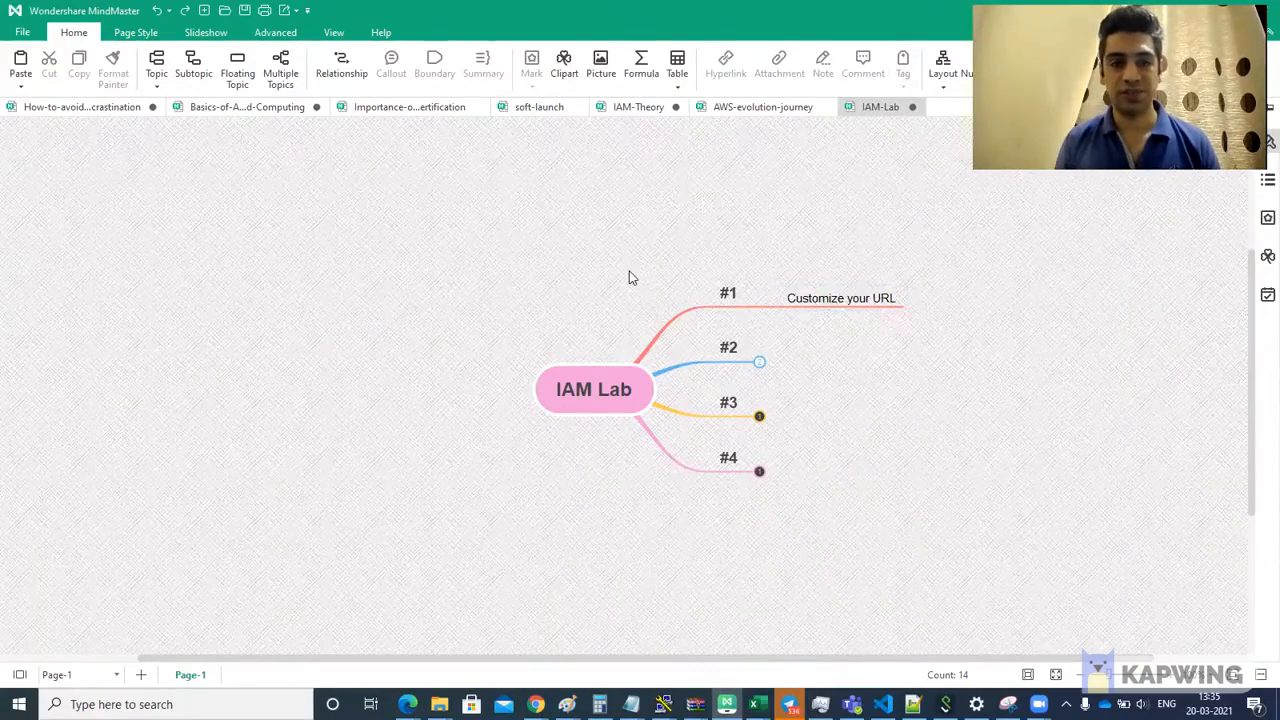
key(super+Tab)
key(alt+Tab)
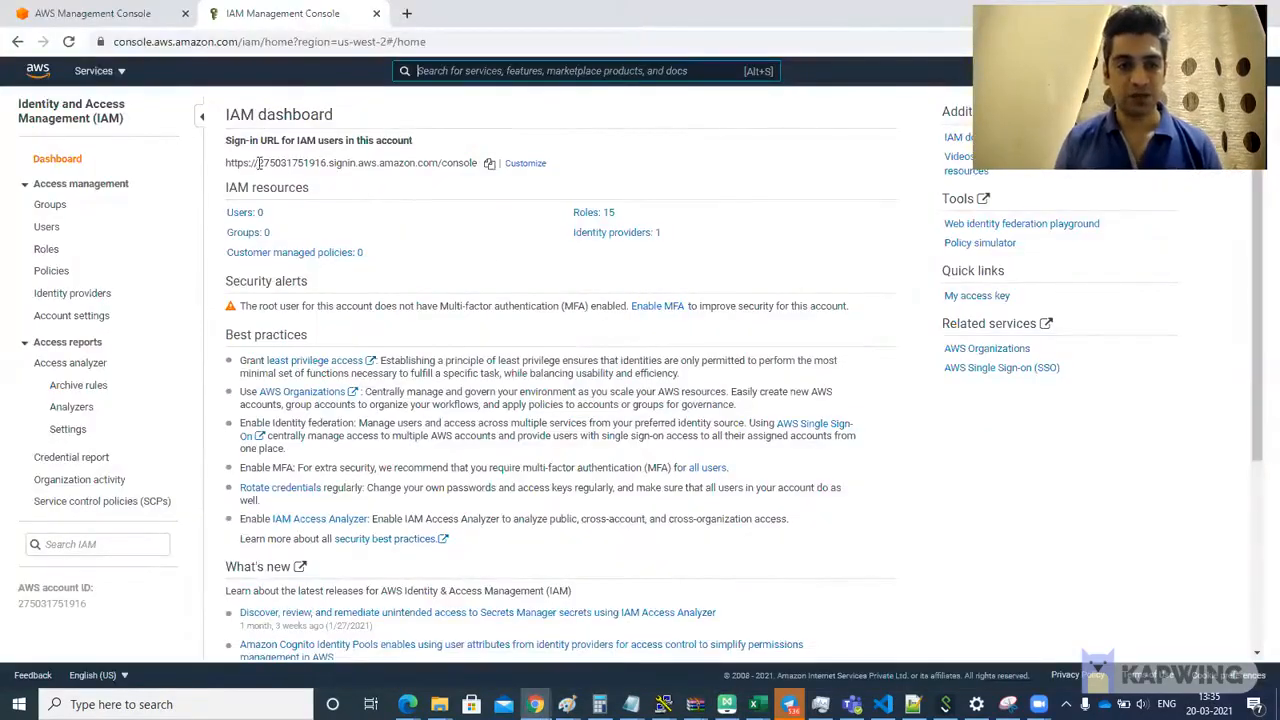
- Copy the IAM users' sign-in URL and load it in the other browser
drag(229, 162, 470, 178)
click(489, 165)
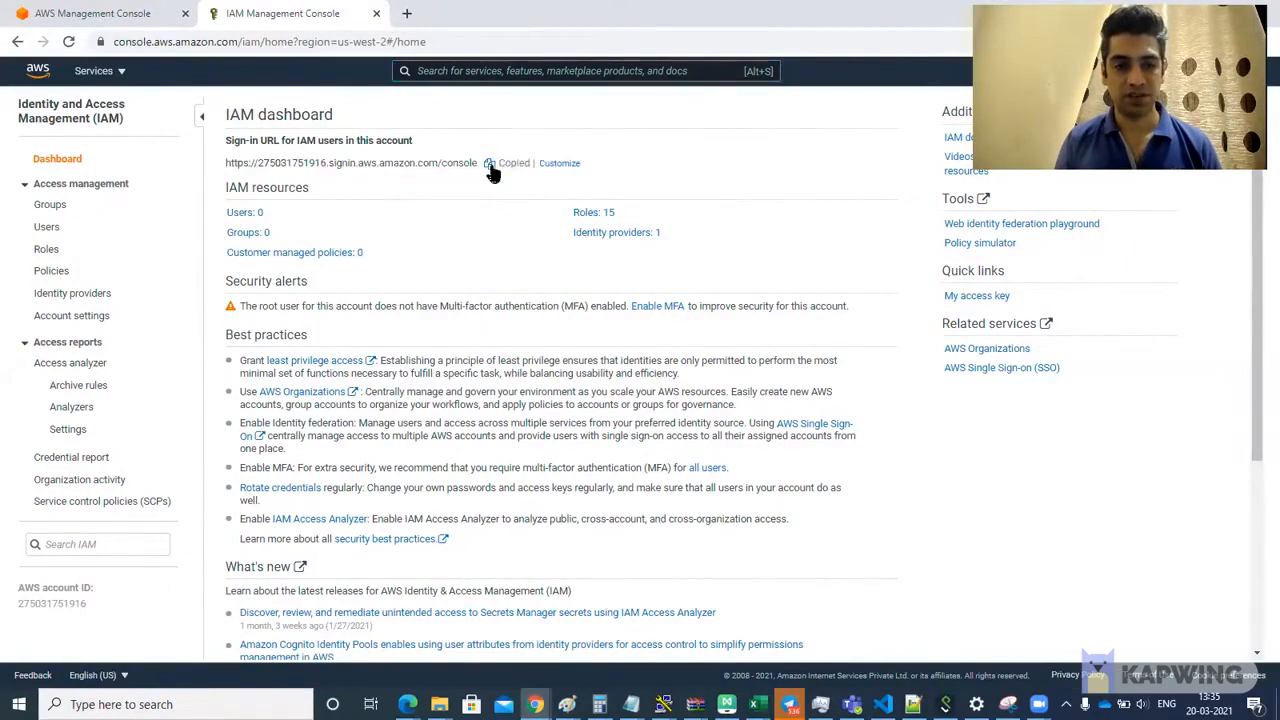
key(alt+Tab)
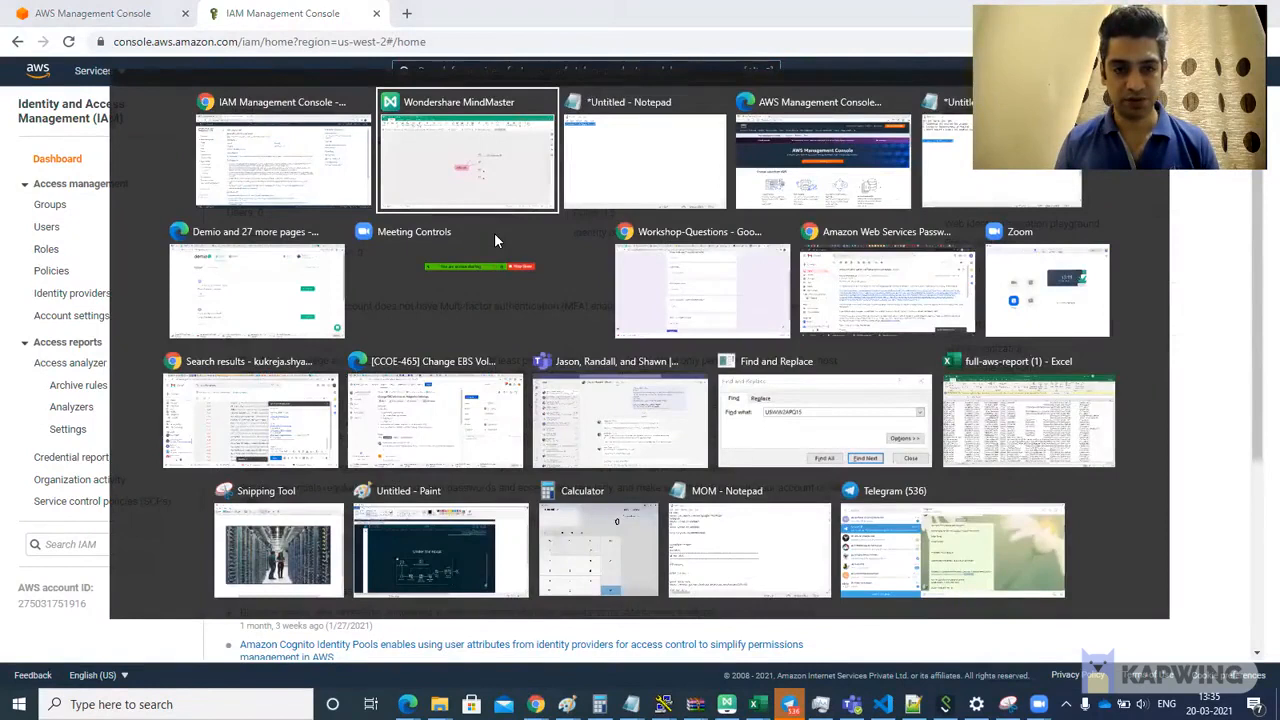
key(alt+Tab)
key(alt+Tab)
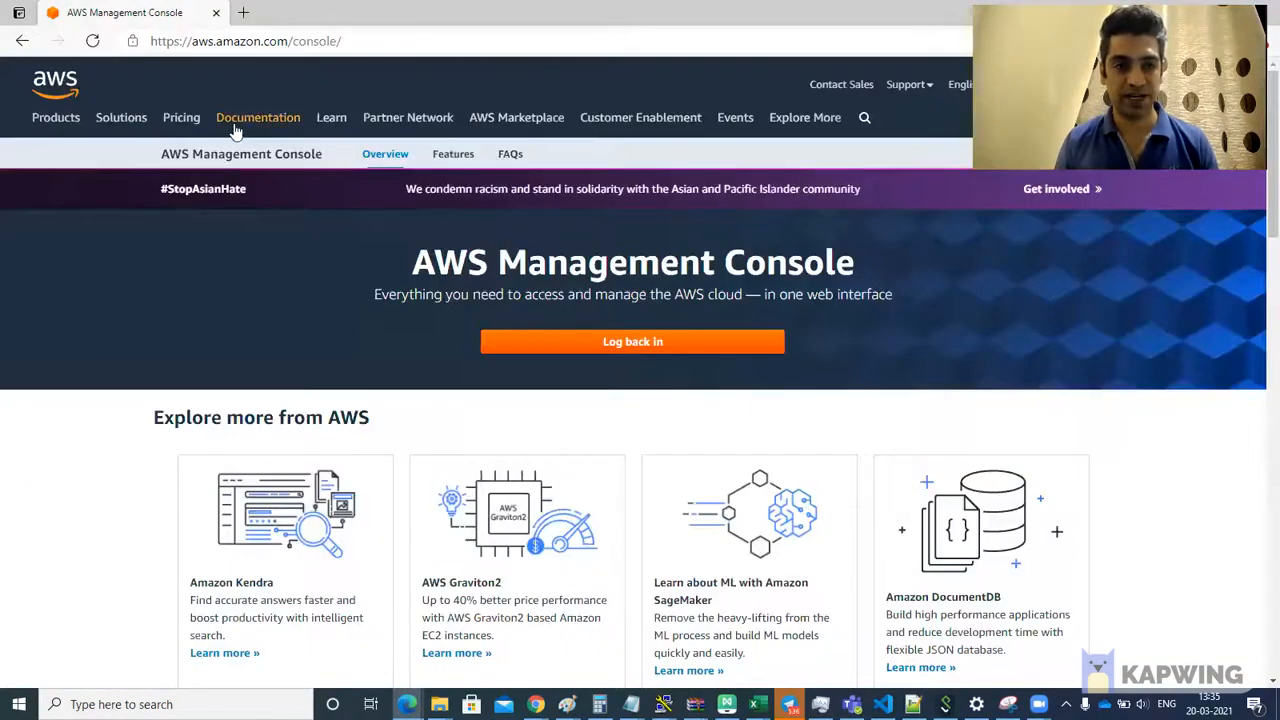
mouse_move(259, 120)
key(ctrl+l)
key(ctrl+v)
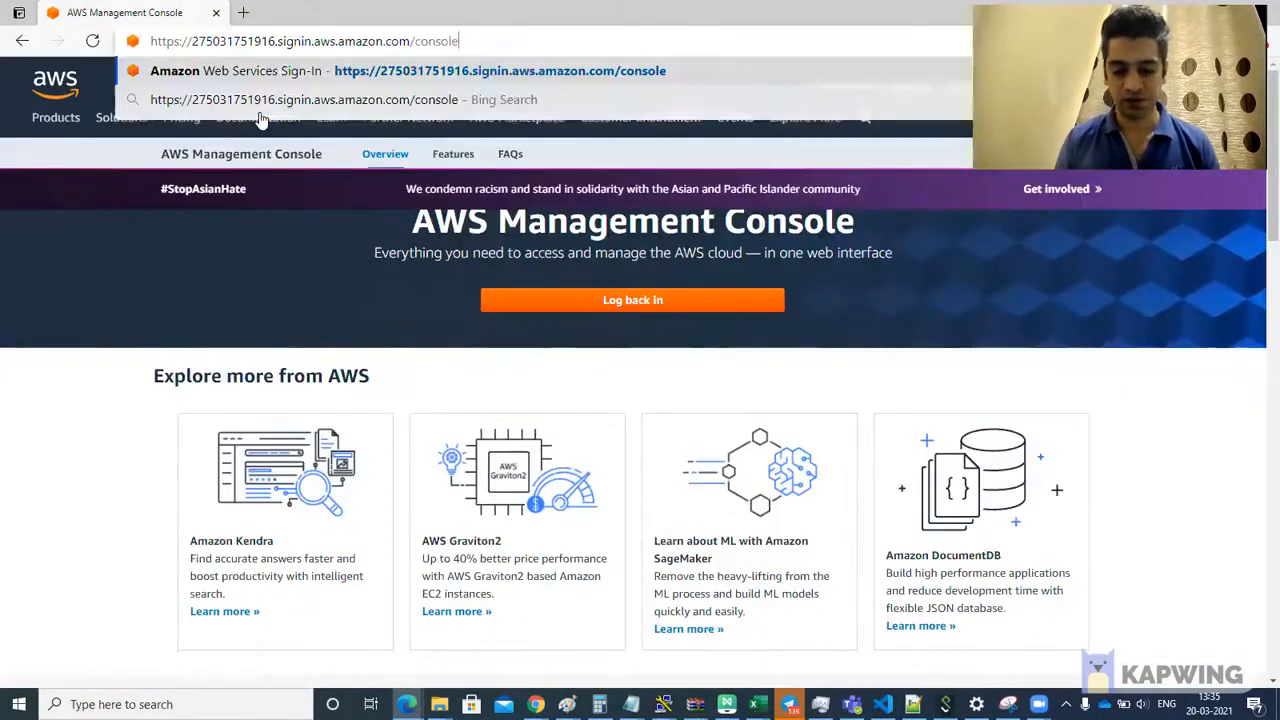
key(Return)
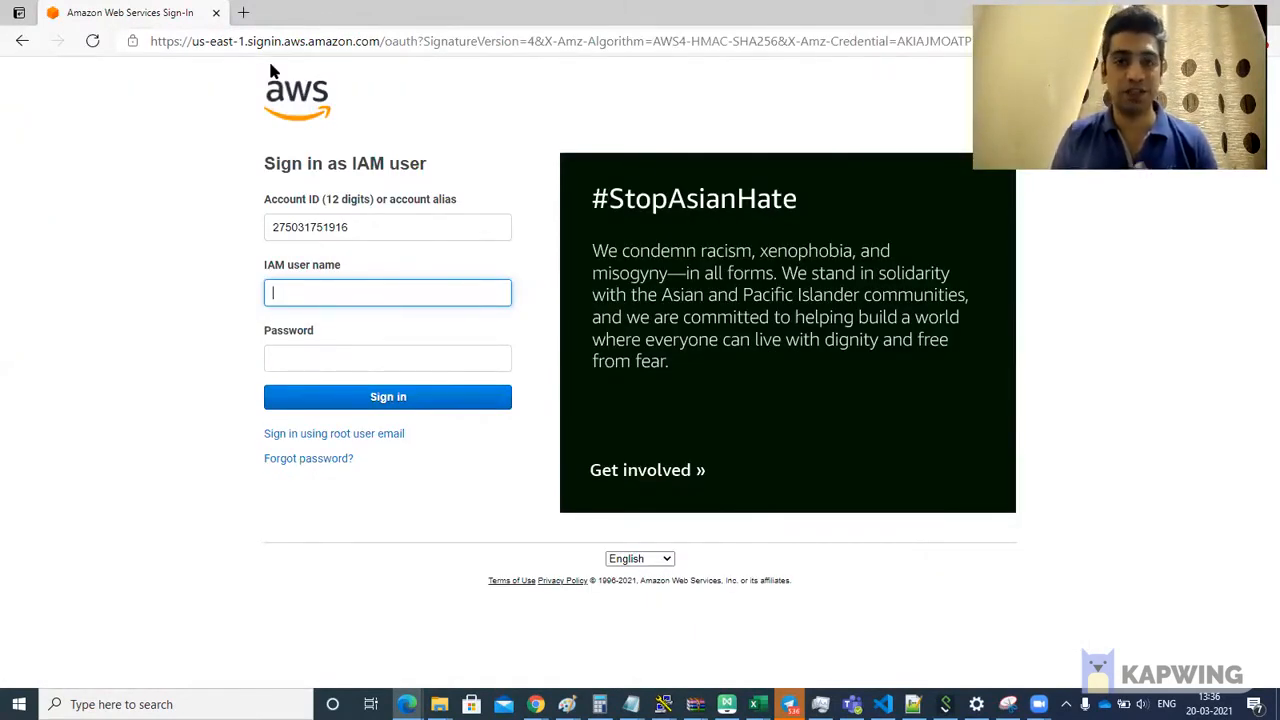
- Select the full account ID on the IAM user sign-in page, then return to the IAM dashboard
drag(386, 228, 258, 230)
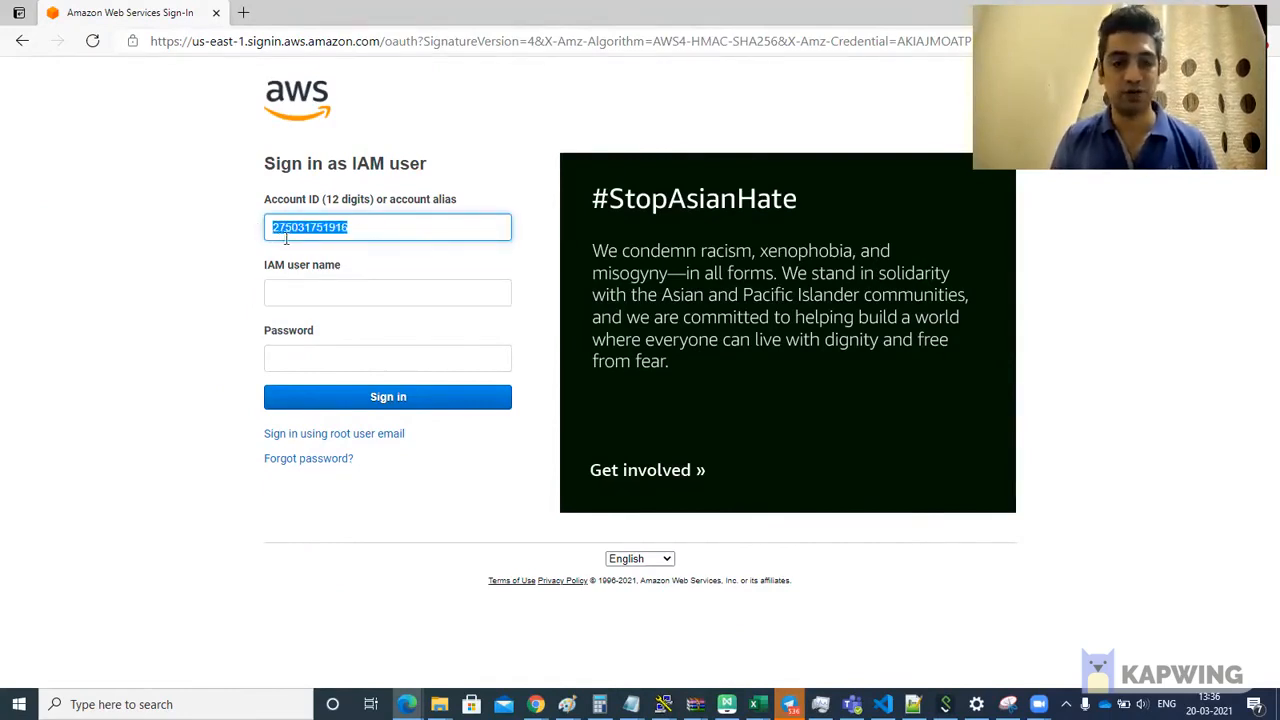
click(380, 226)
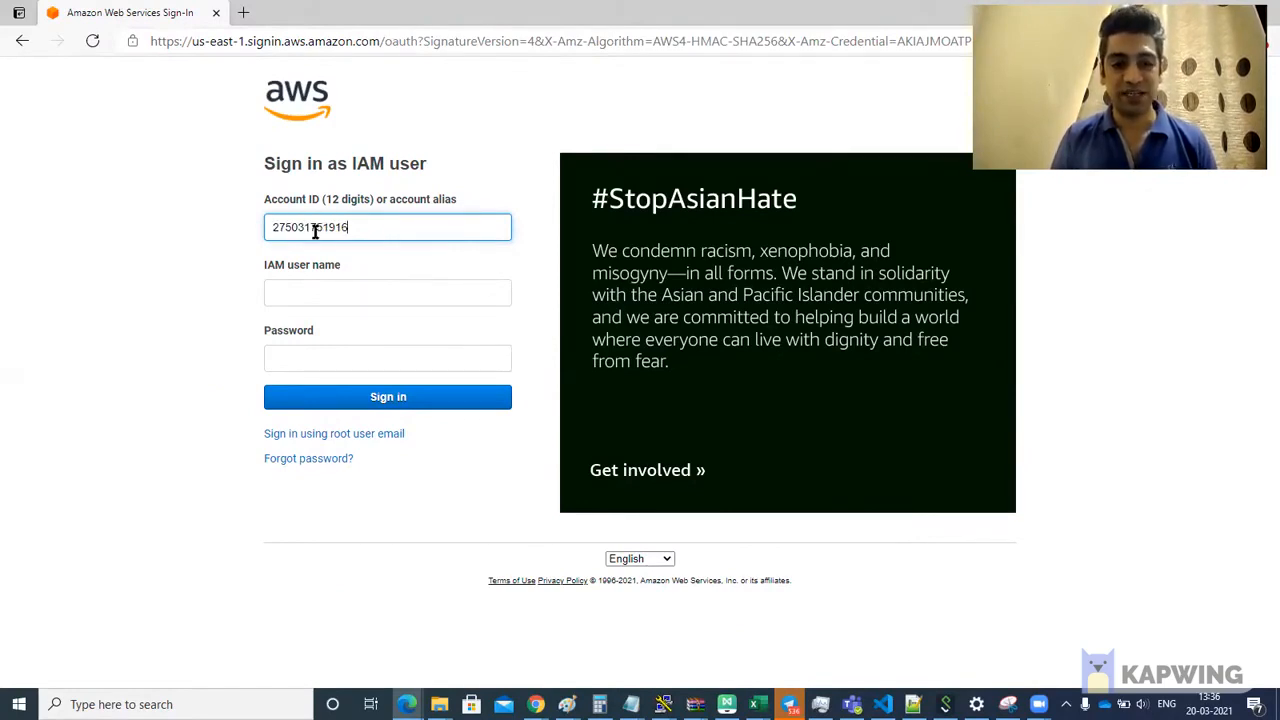
drag(421, 229, 270, 230)
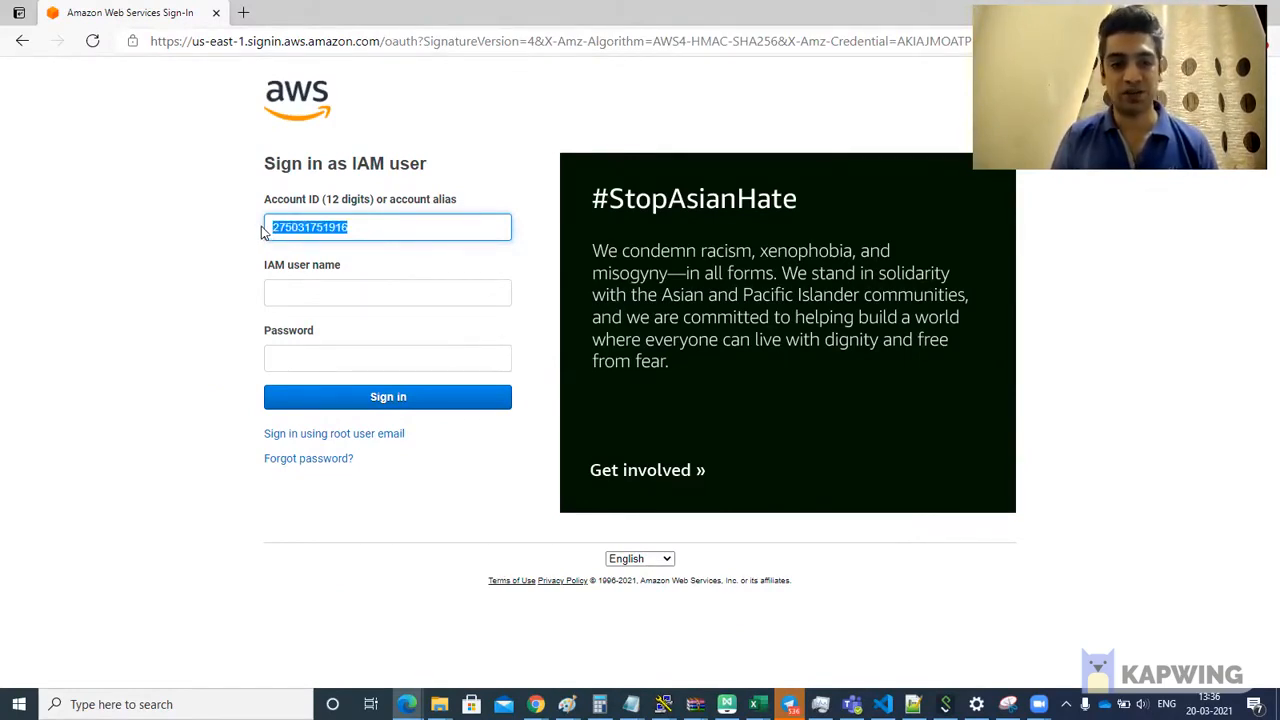
key(alt+Tab)
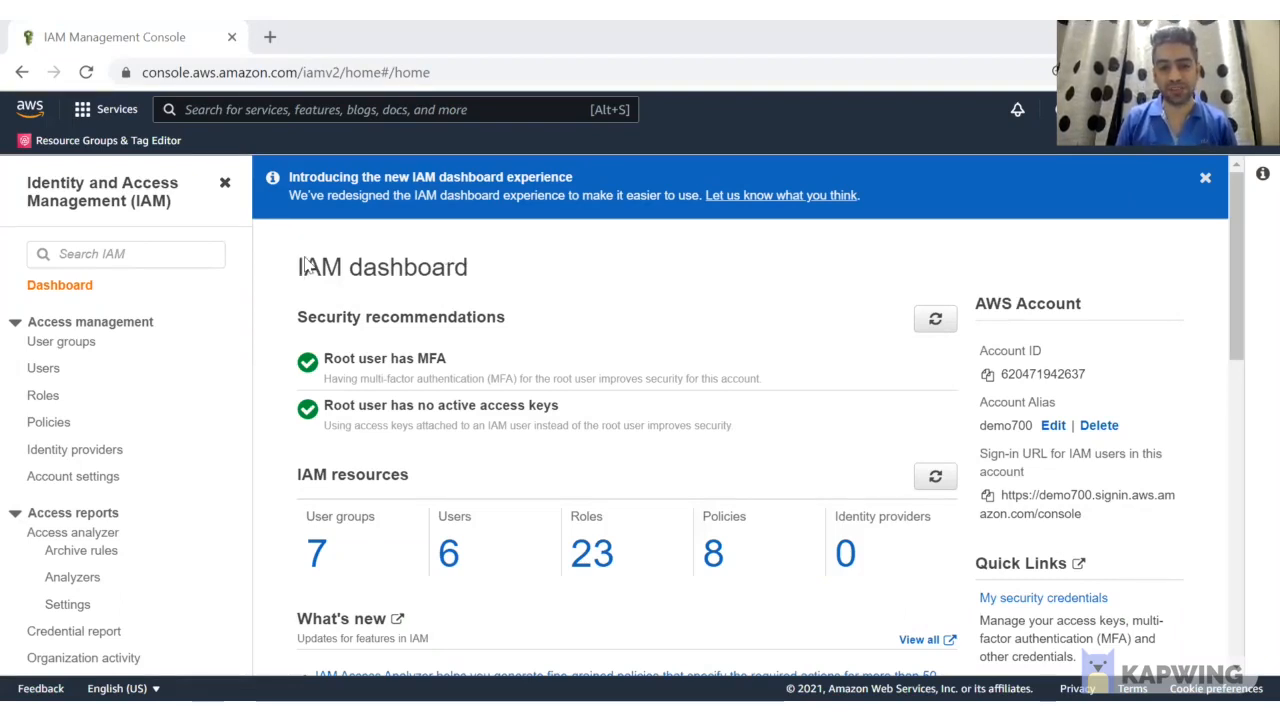
triple_click(545, 268)
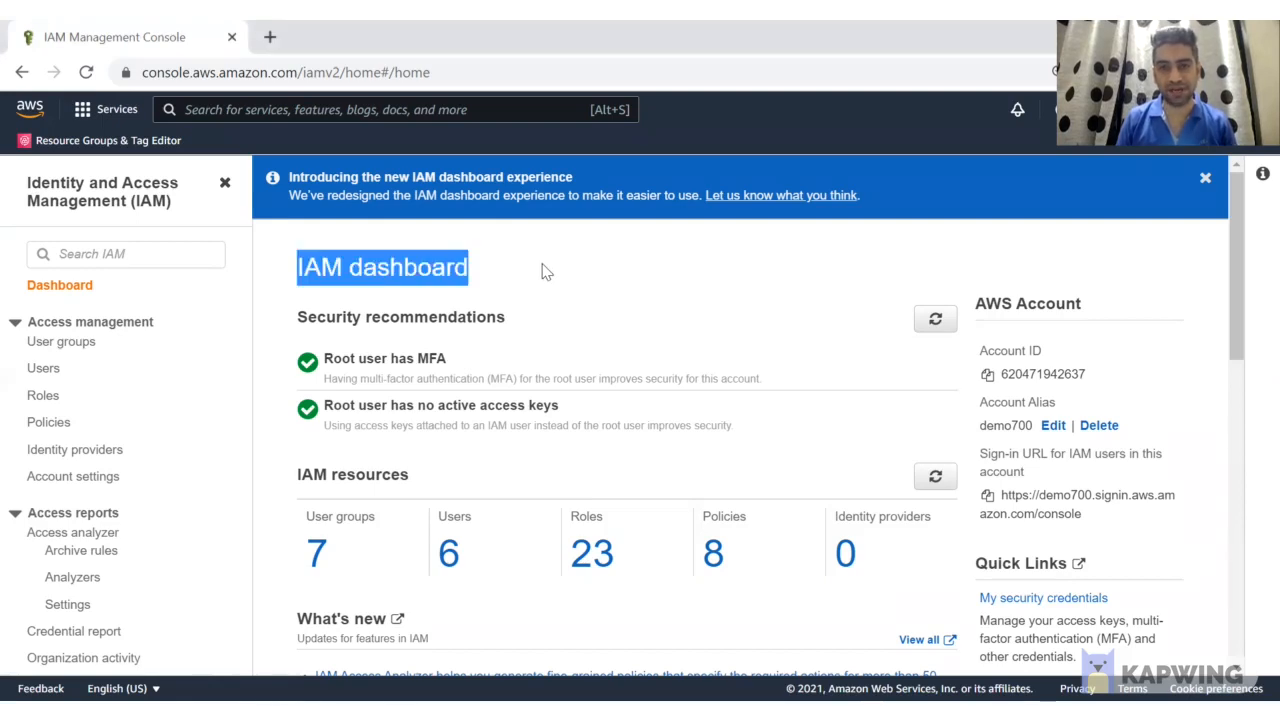
click(986, 375)
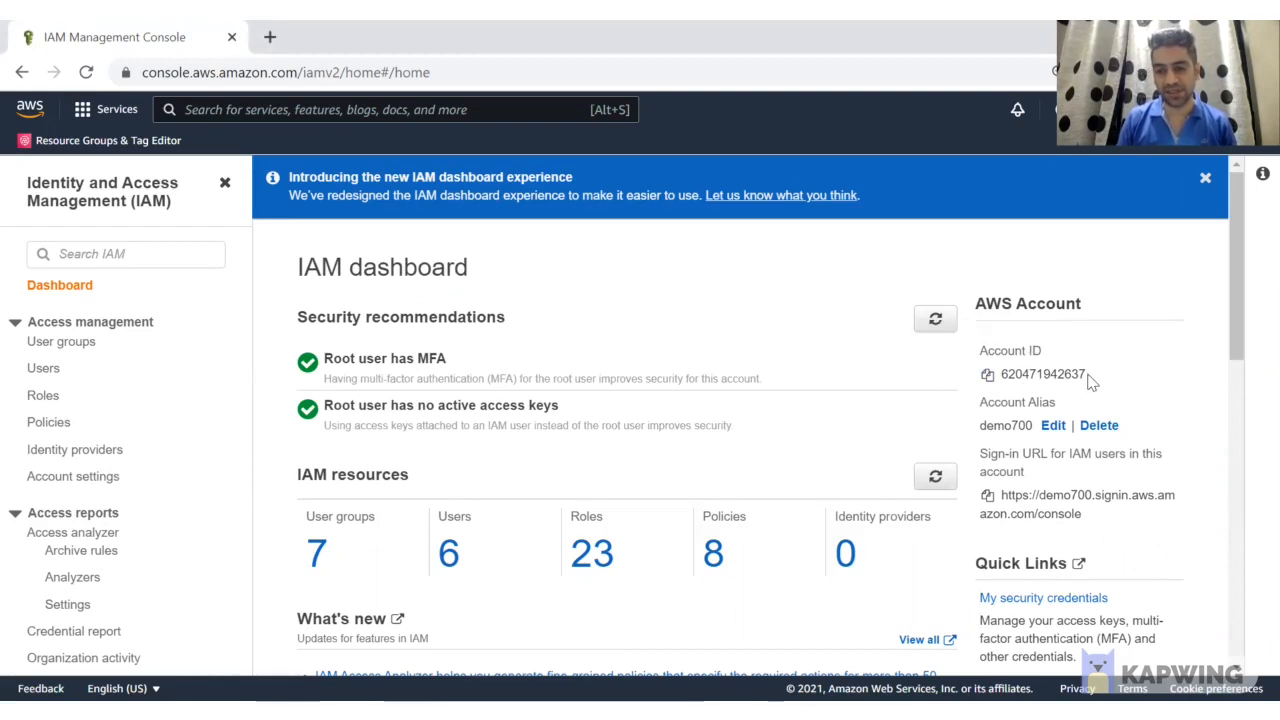
drag(1060, 352, 978, 352)
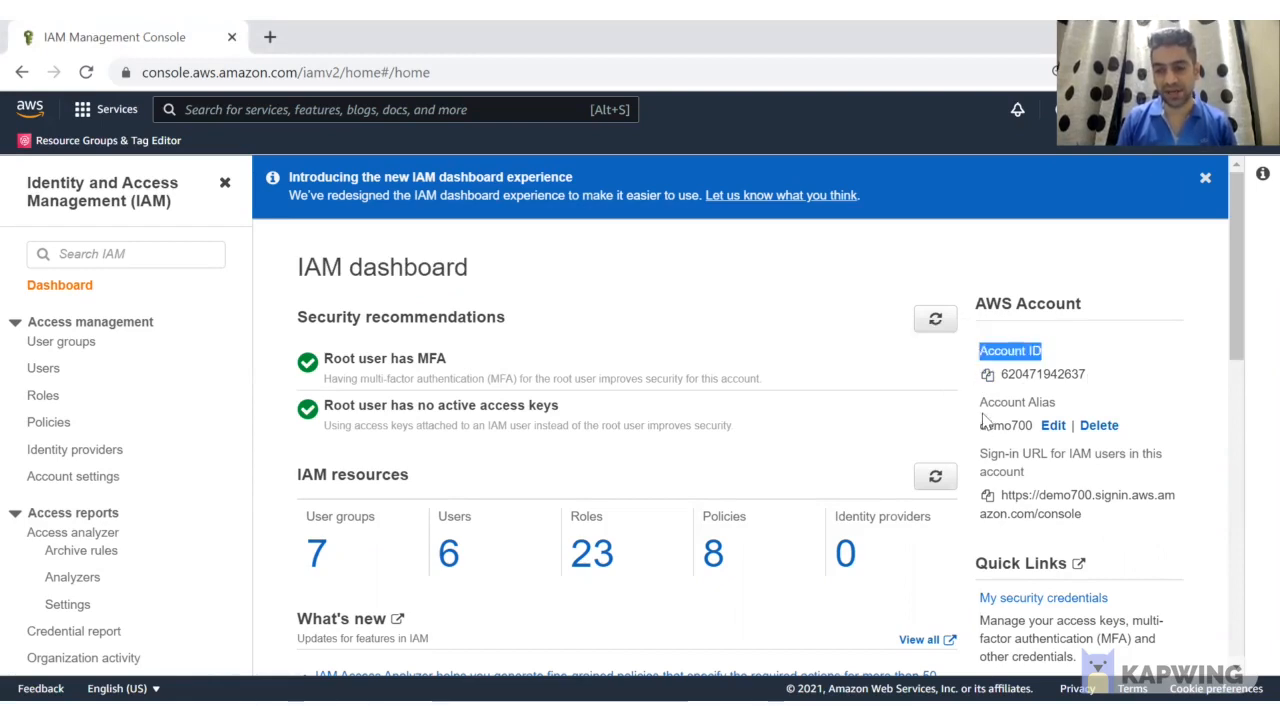
drag(980, 402, 1065, 405)
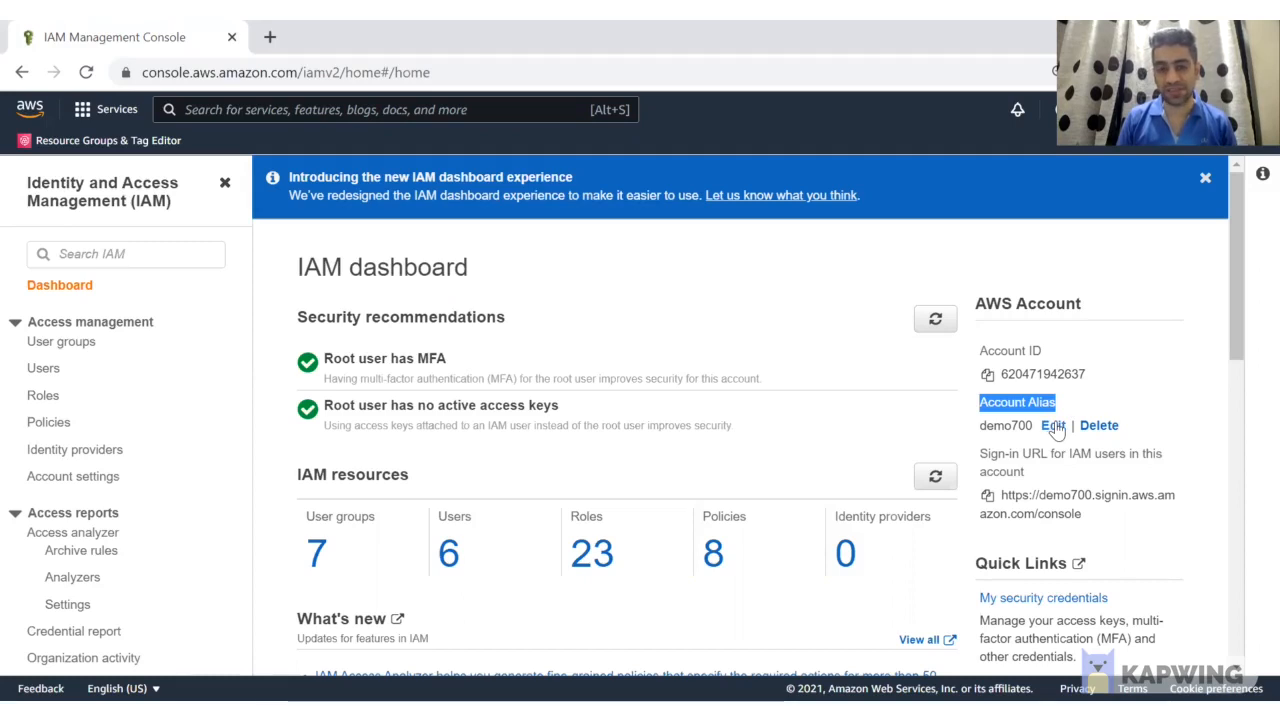
click(503, 278)
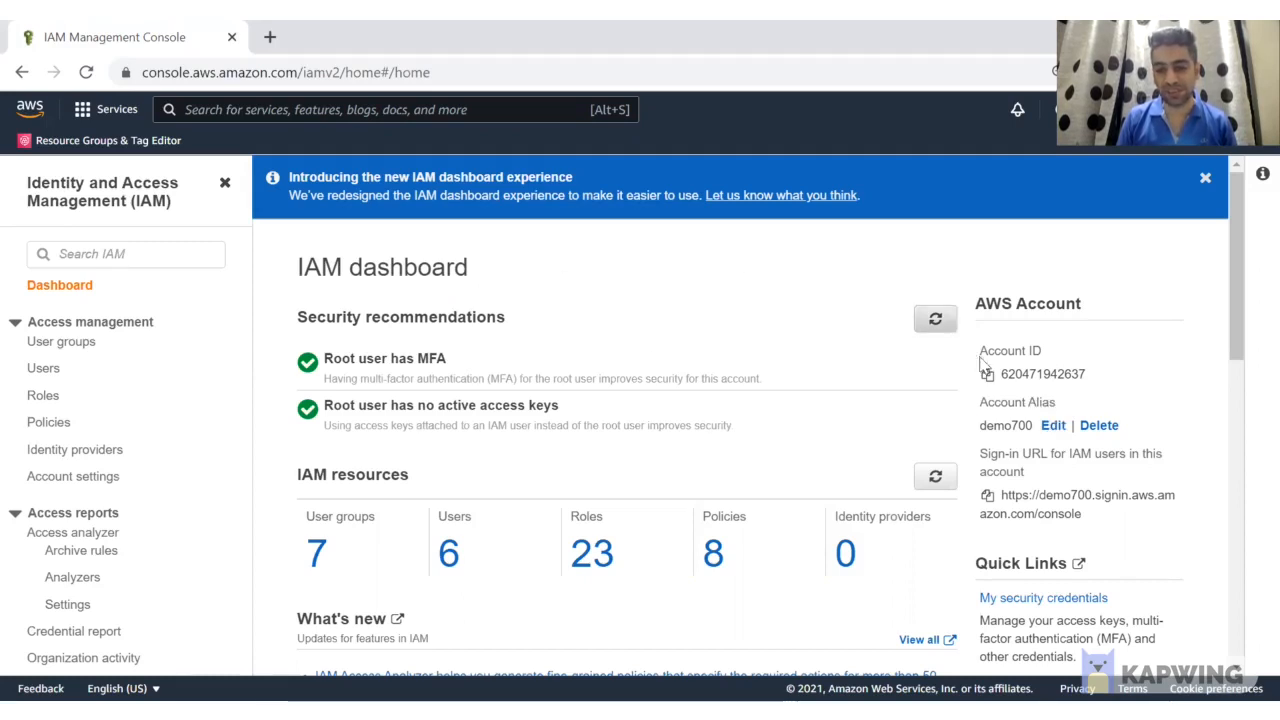
- Propose the alias CloudwWorkshop and correct it to lowercase cloudworkshop
click(1053, 427)
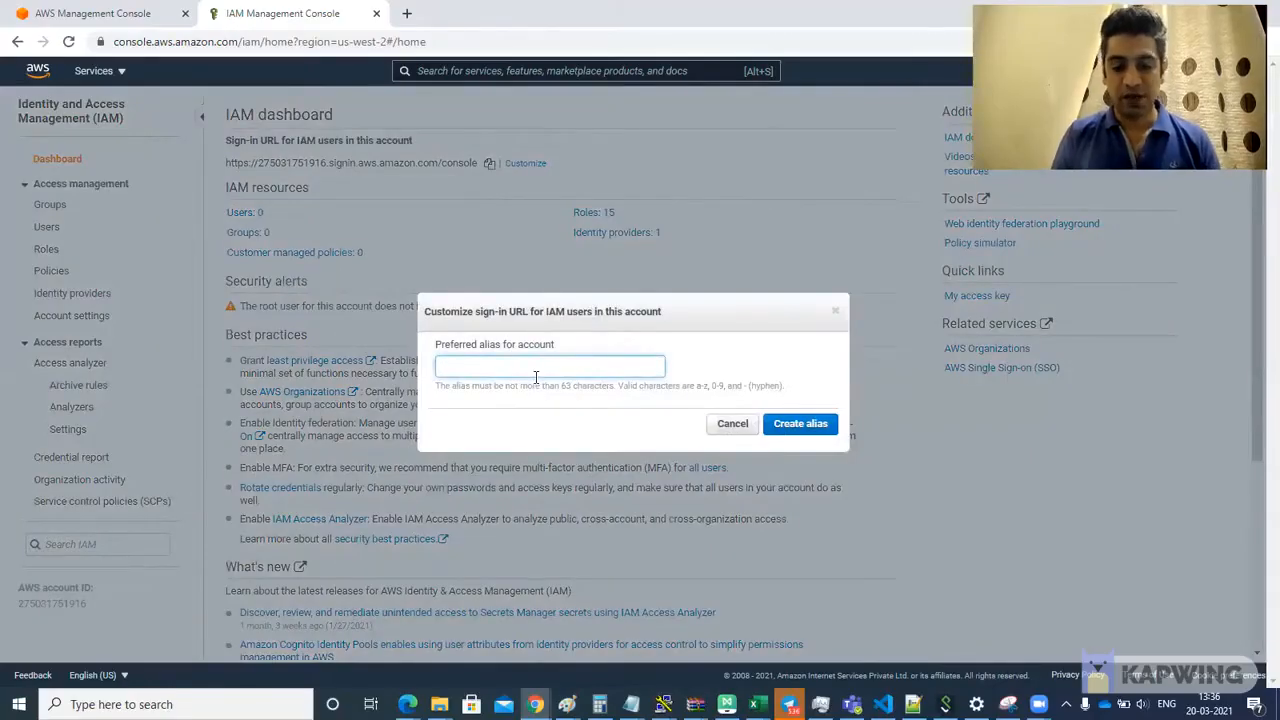
text(Cloud)
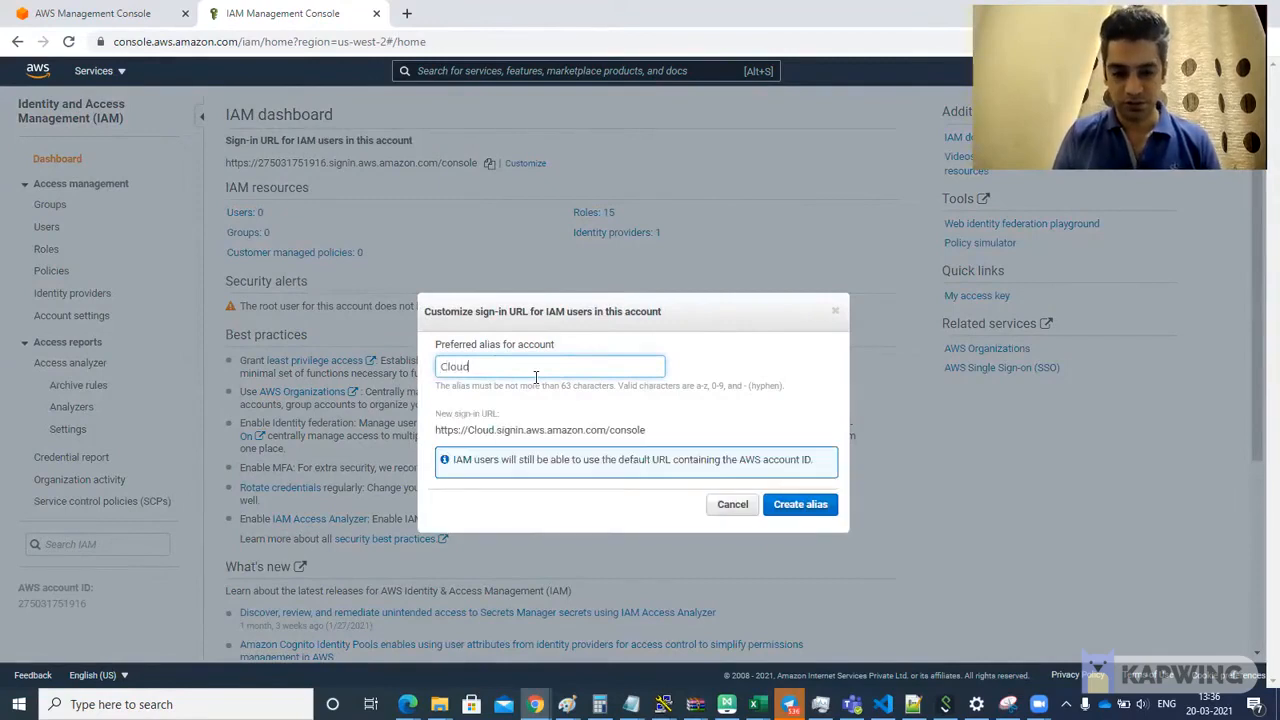
text(wWo)
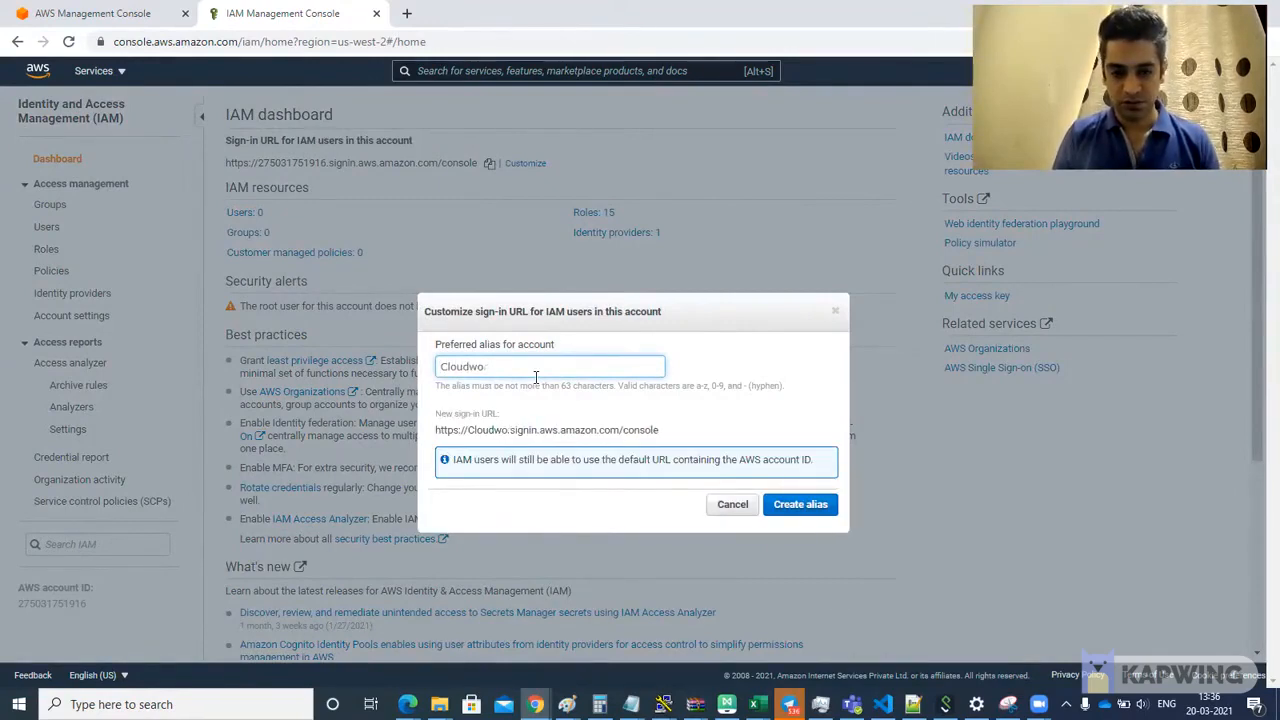
text(rksho)
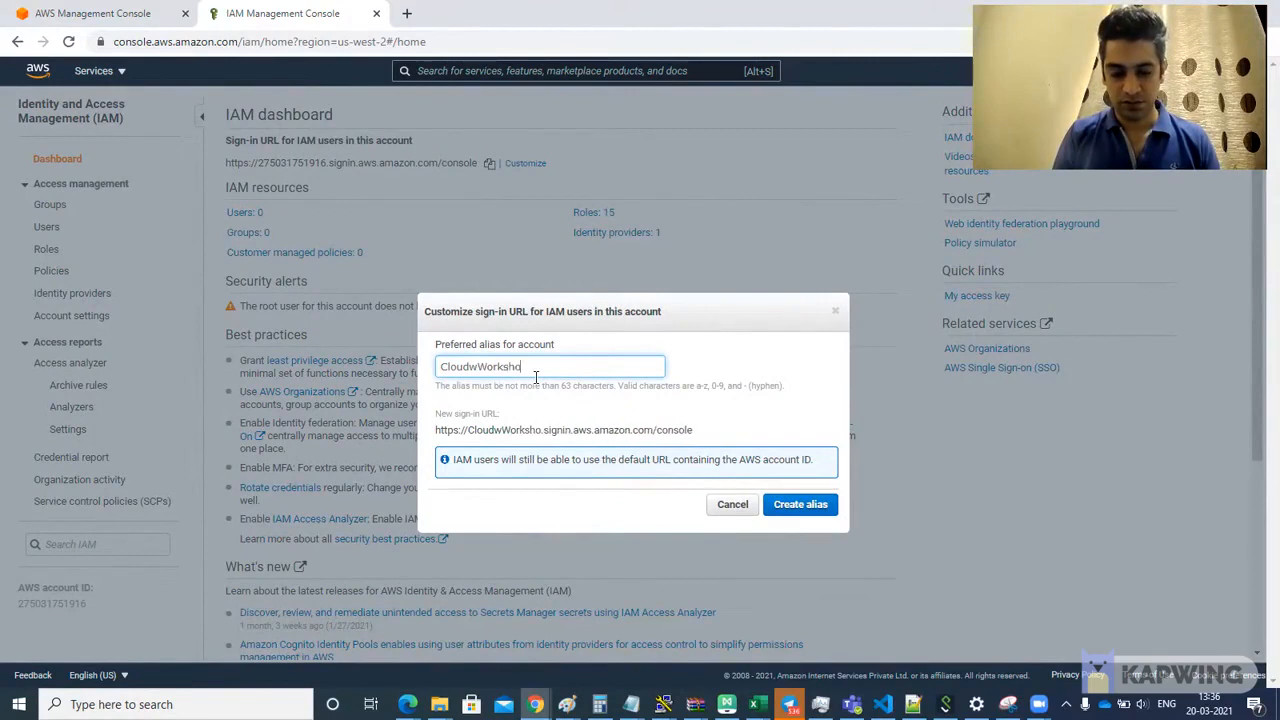
text(p)
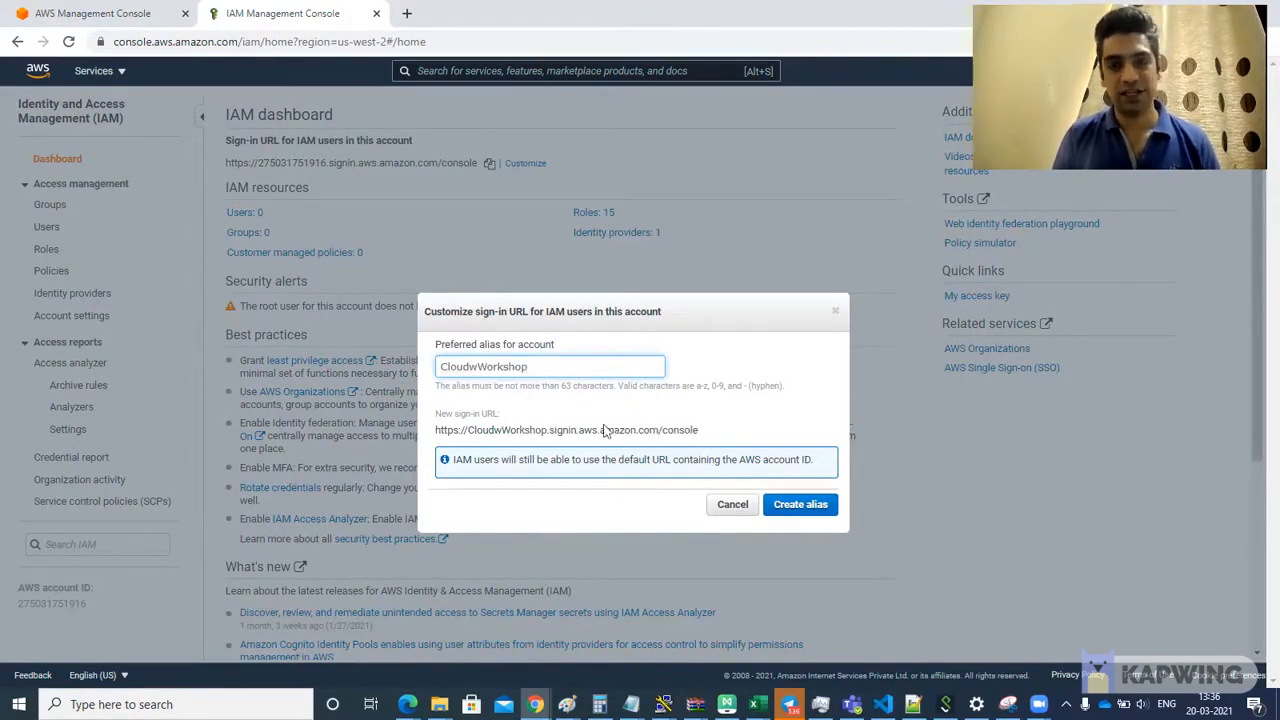
click(795, 507)
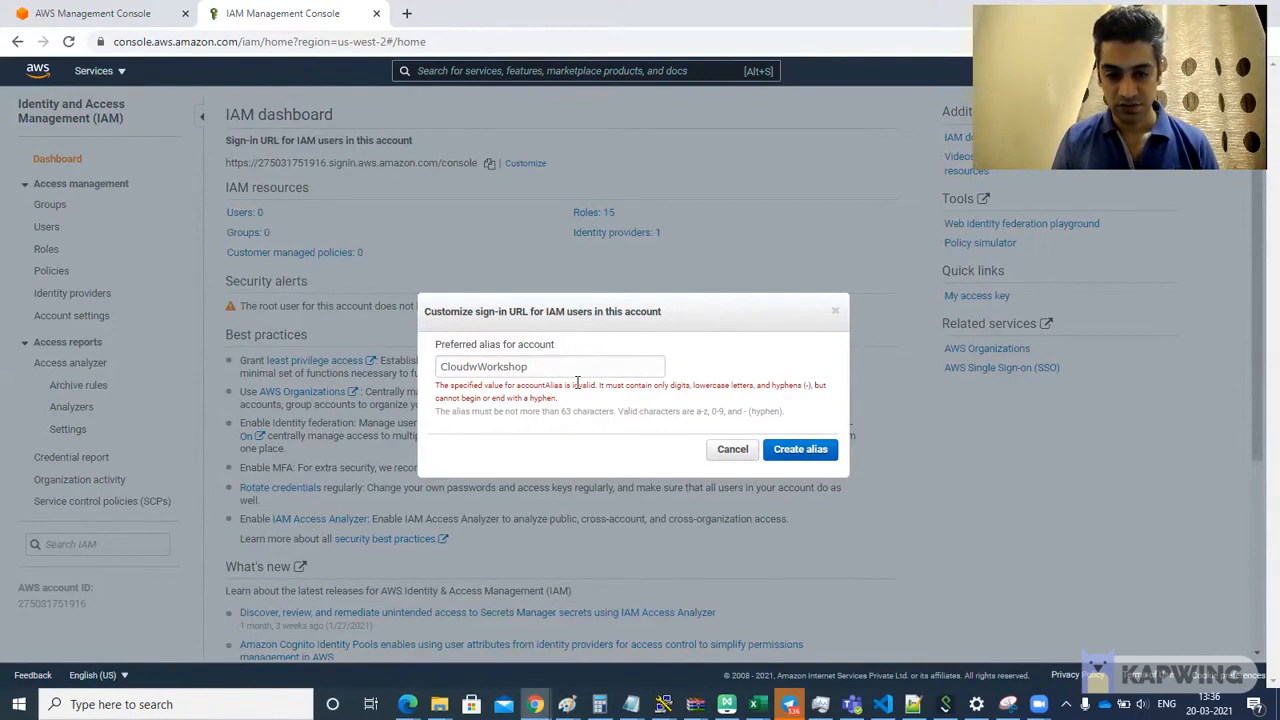
click(483, 366)
key(BackSpace)
text(w)
key(Home)
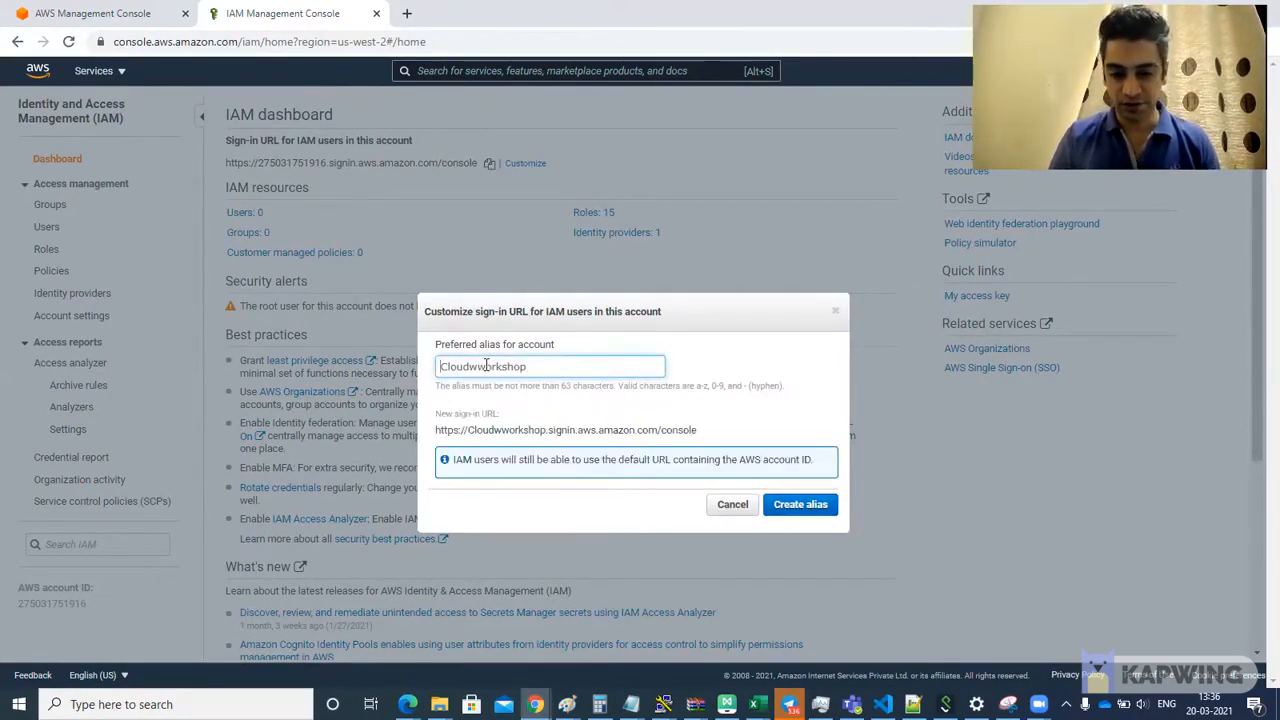
key(Delete)
text(c)
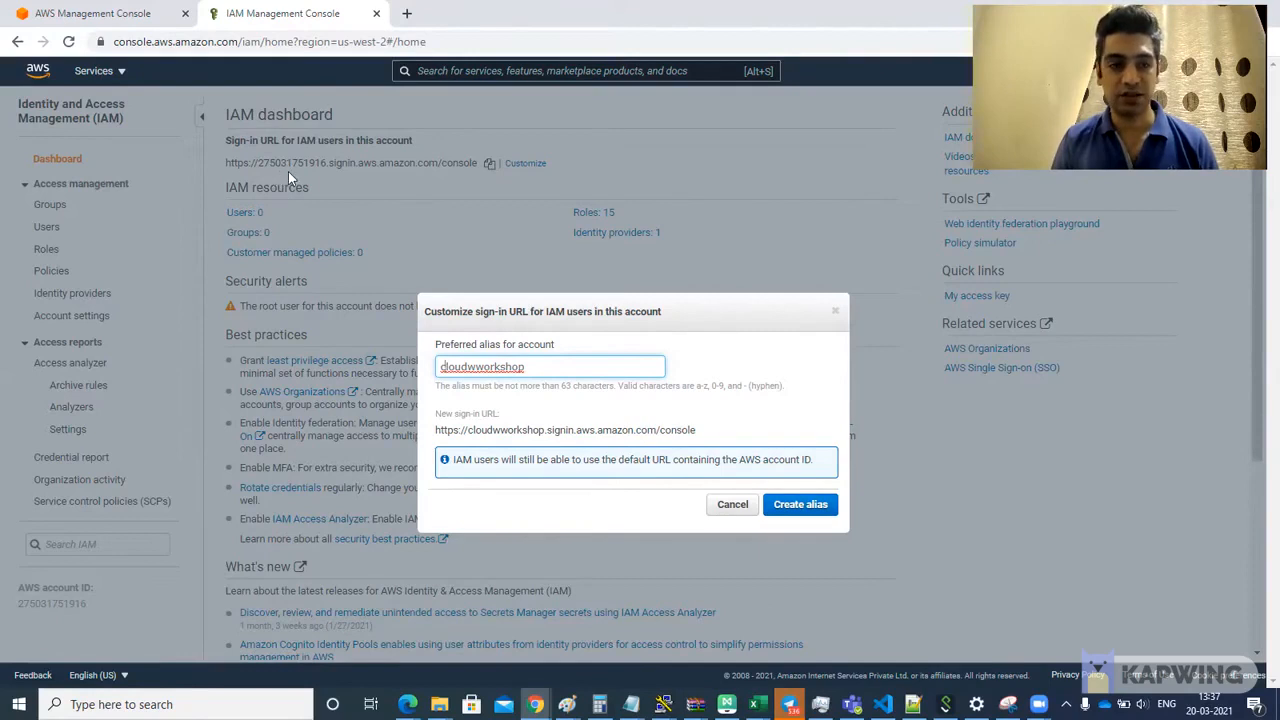
click(475, 367)
key(BackSpace)
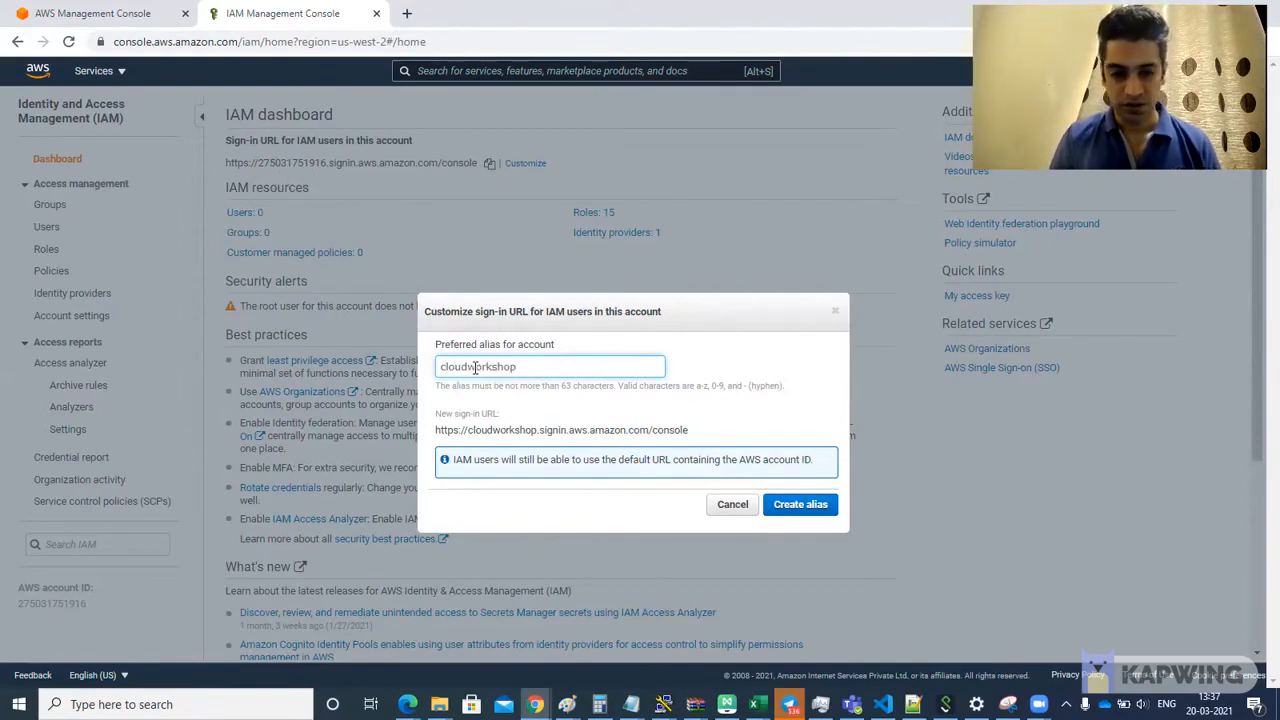
click(797, 505)
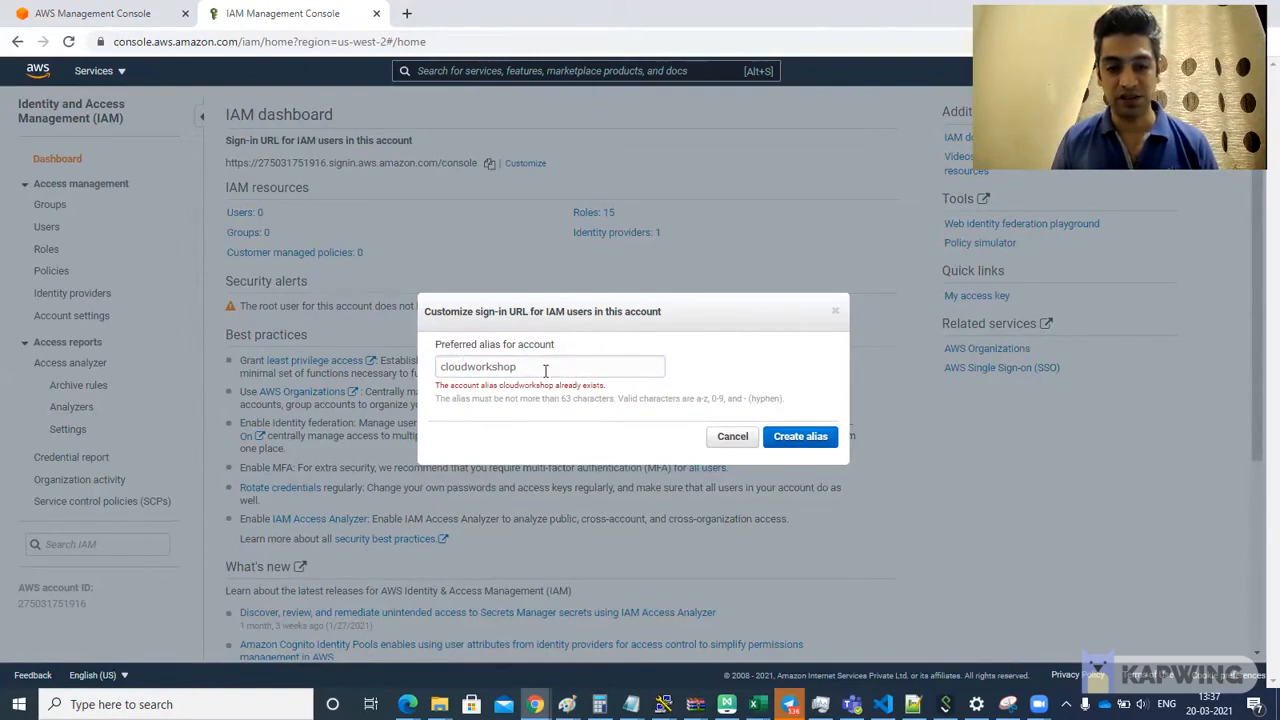
- Create the alias cloudchampionworkshop and copy the new IAM user sign-in URL
click(542, 370)
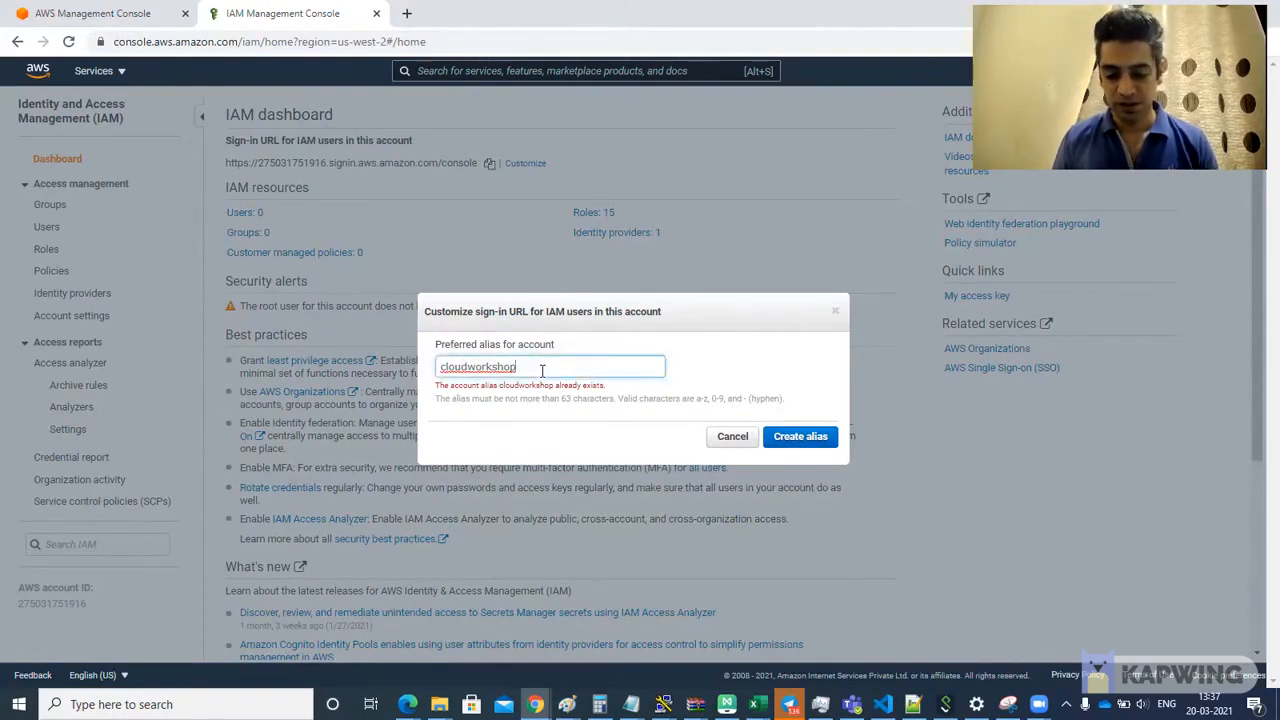
key(Left)
key(Left)
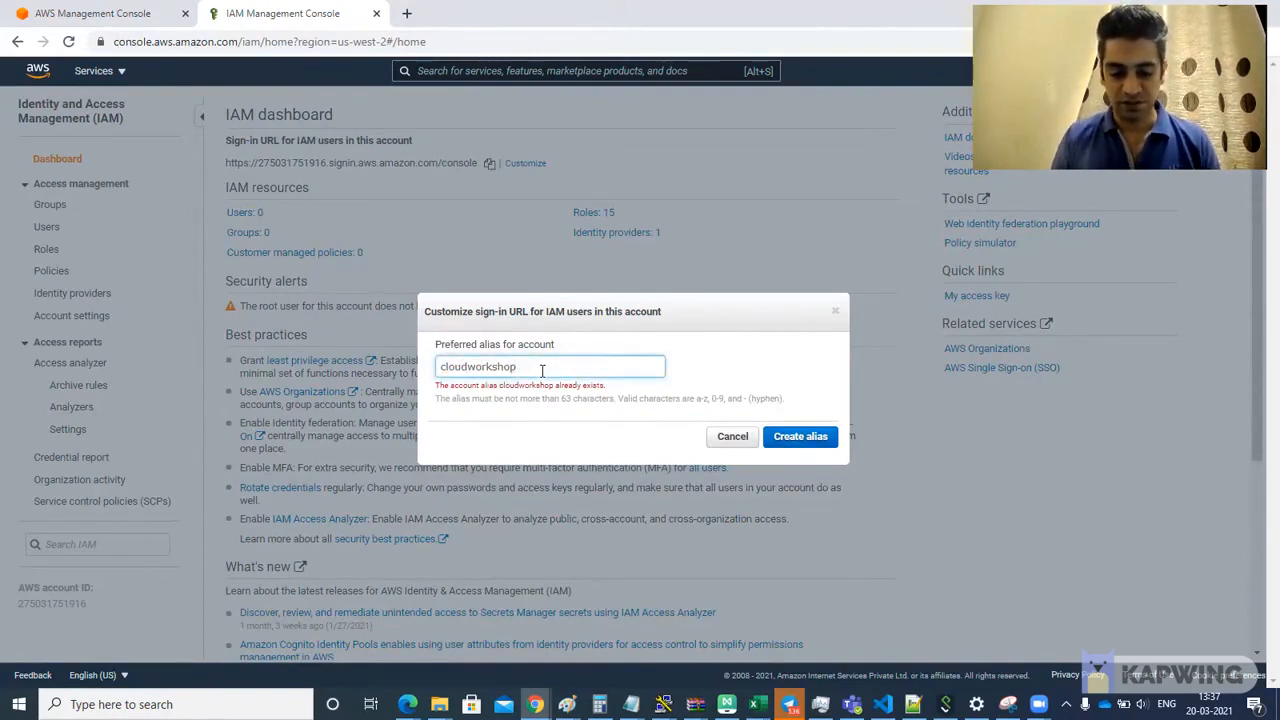
text(champion)
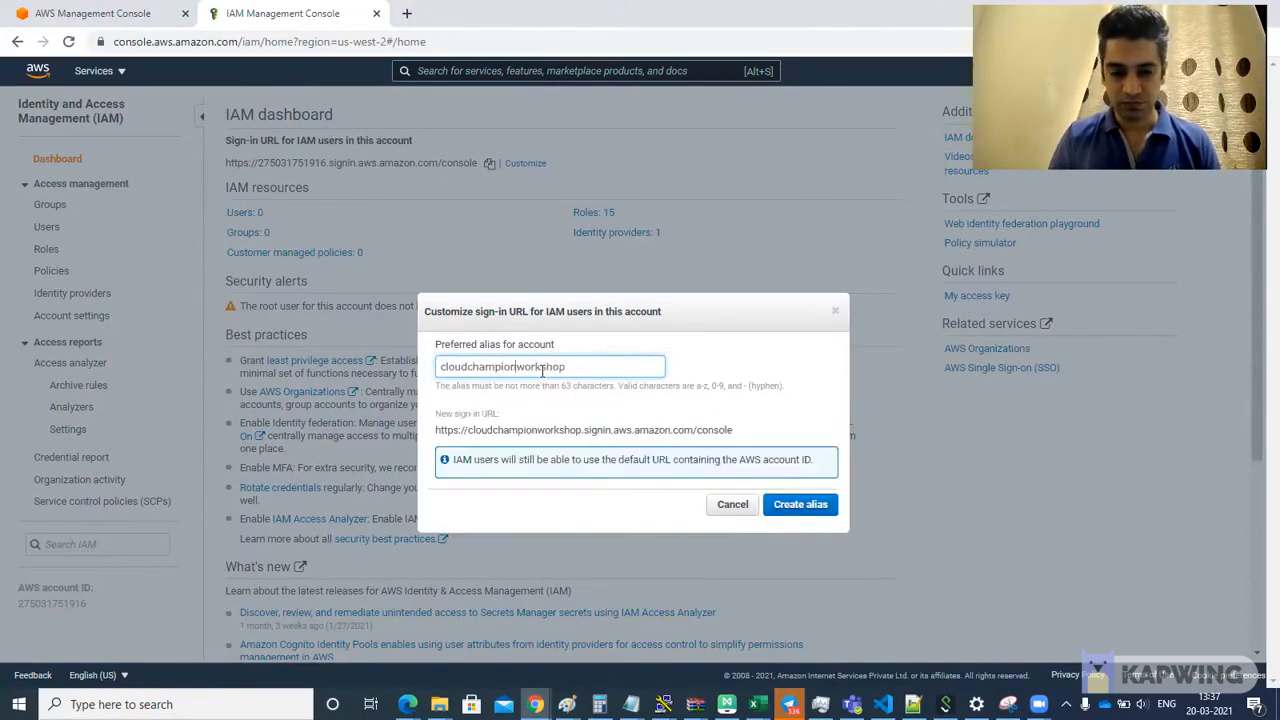
click(797, 504)
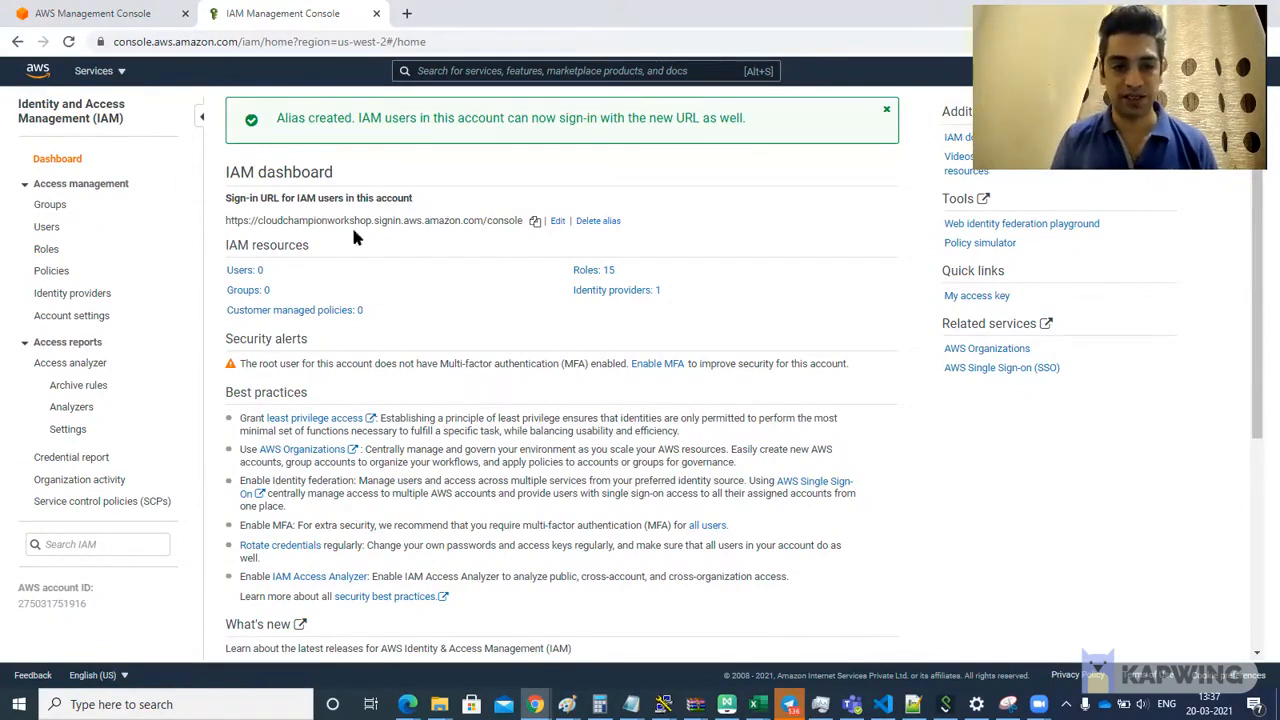
click(535, 221)
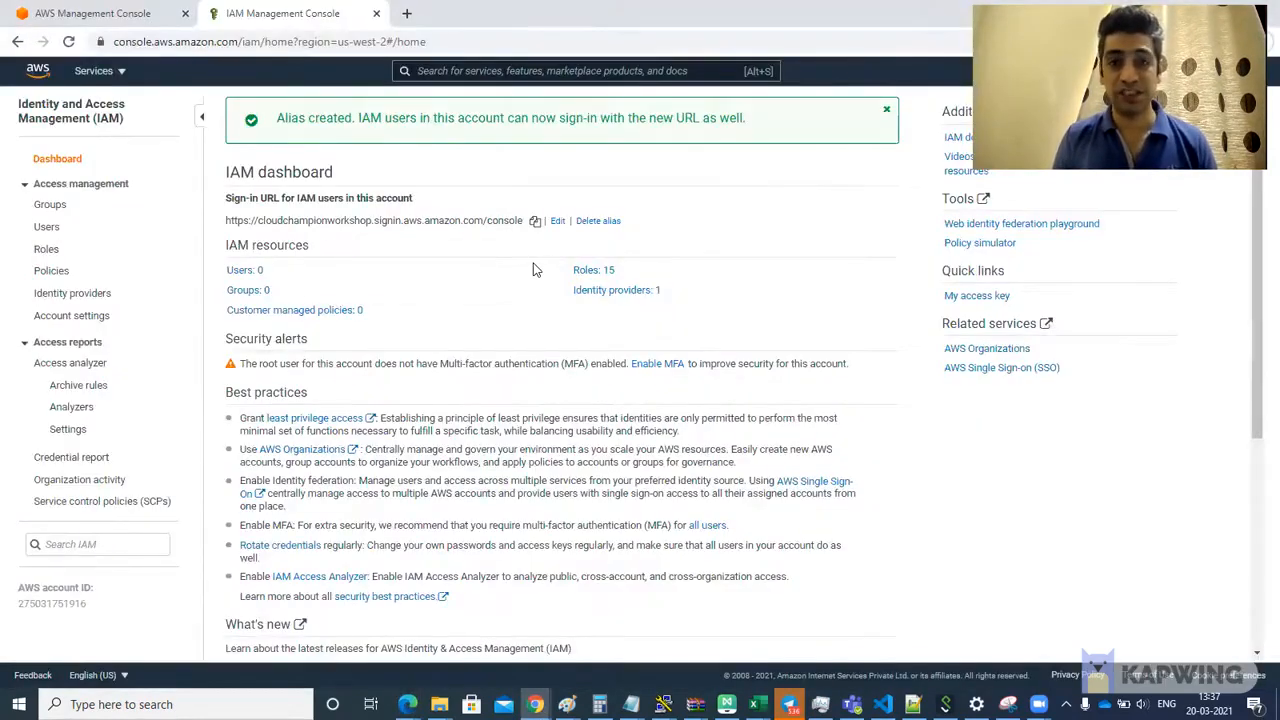
key(alt+Tab)
- Select the prefilled account ID on the IAM user sign-in page, then go to the mind map
click(403, 223)
drag(403, 223, 226, 232)
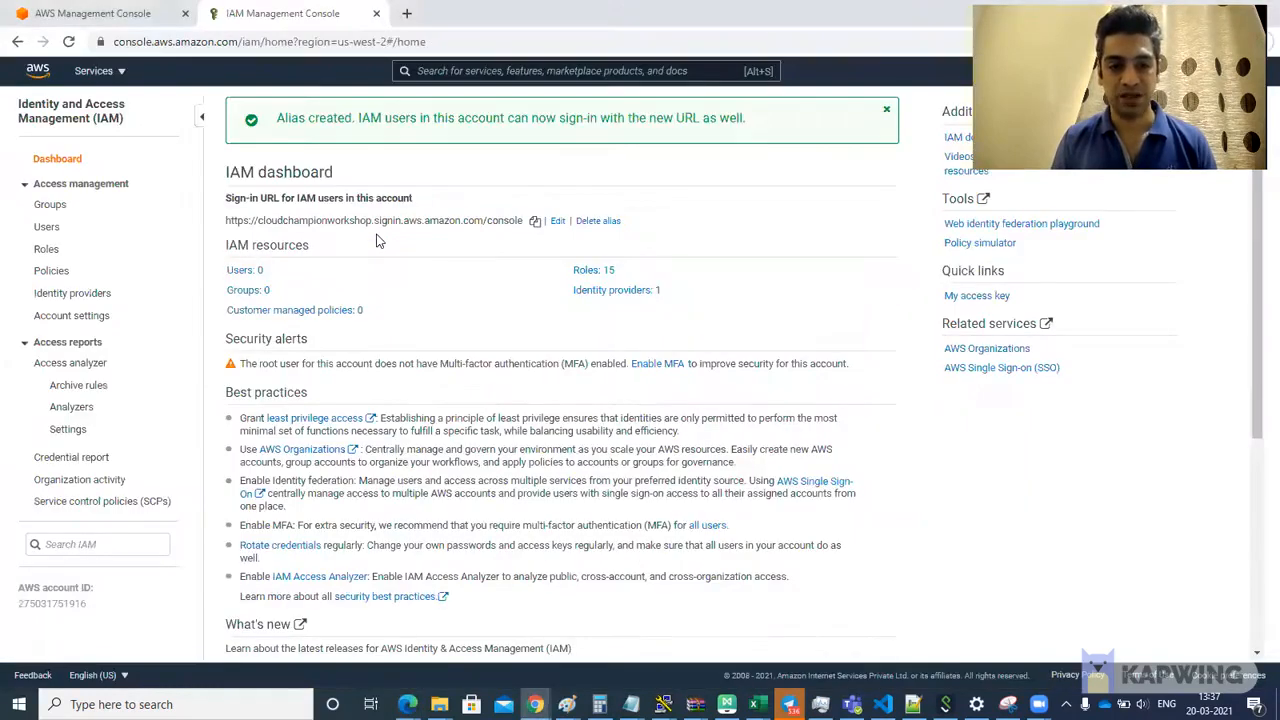
key(alt+Tab)
key(alt+Tab)
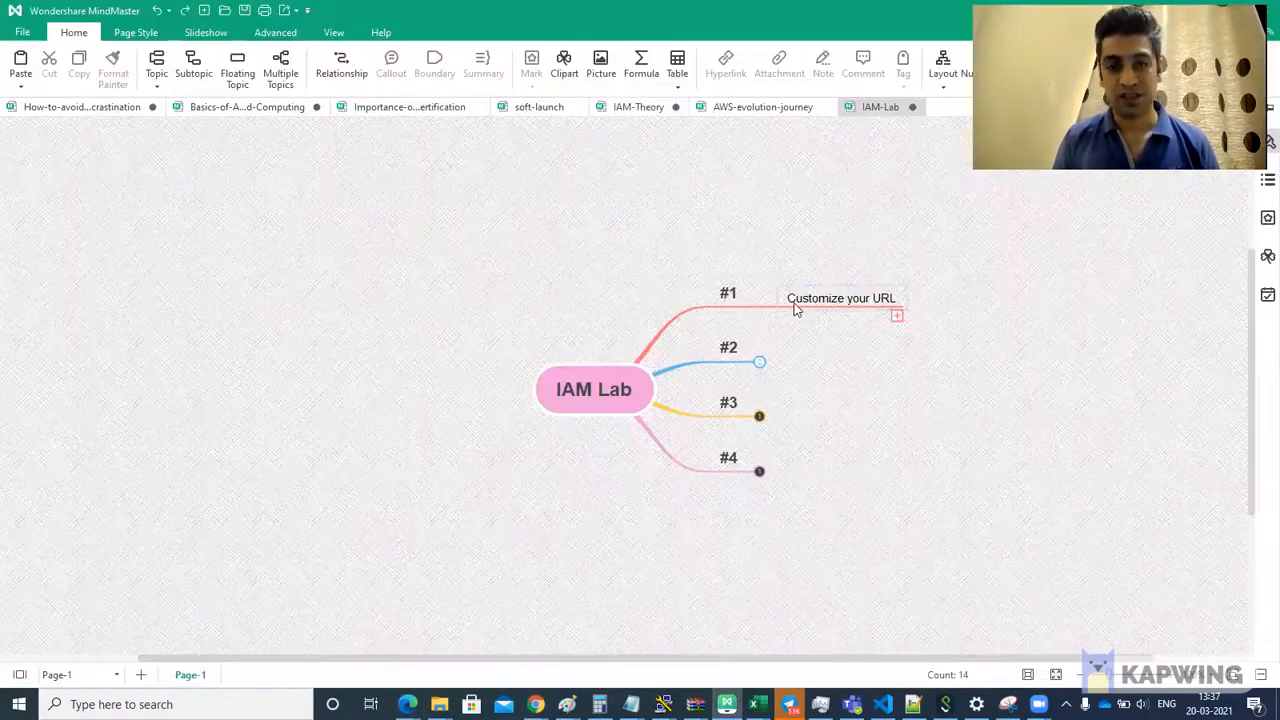
- Expand branch #2 and fix 'groupd' to 'group' in 'Create a Group with a group name'
click(761, 363)
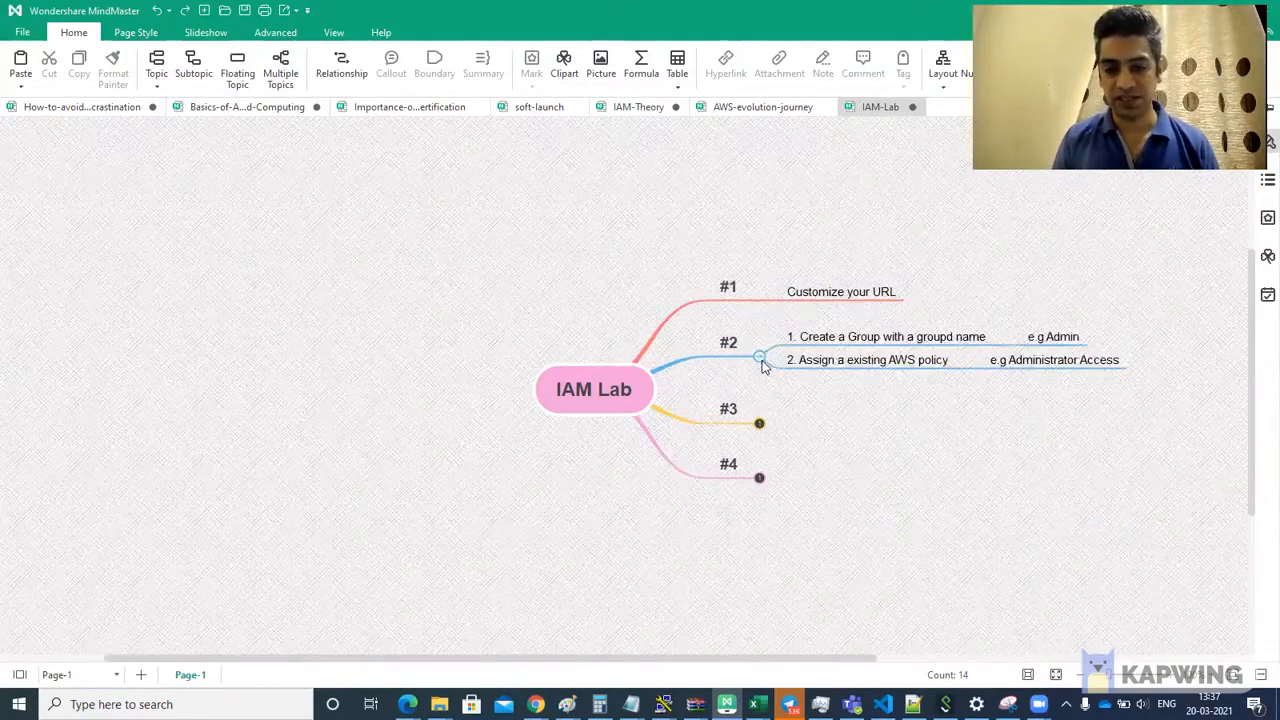
click(838, 342)
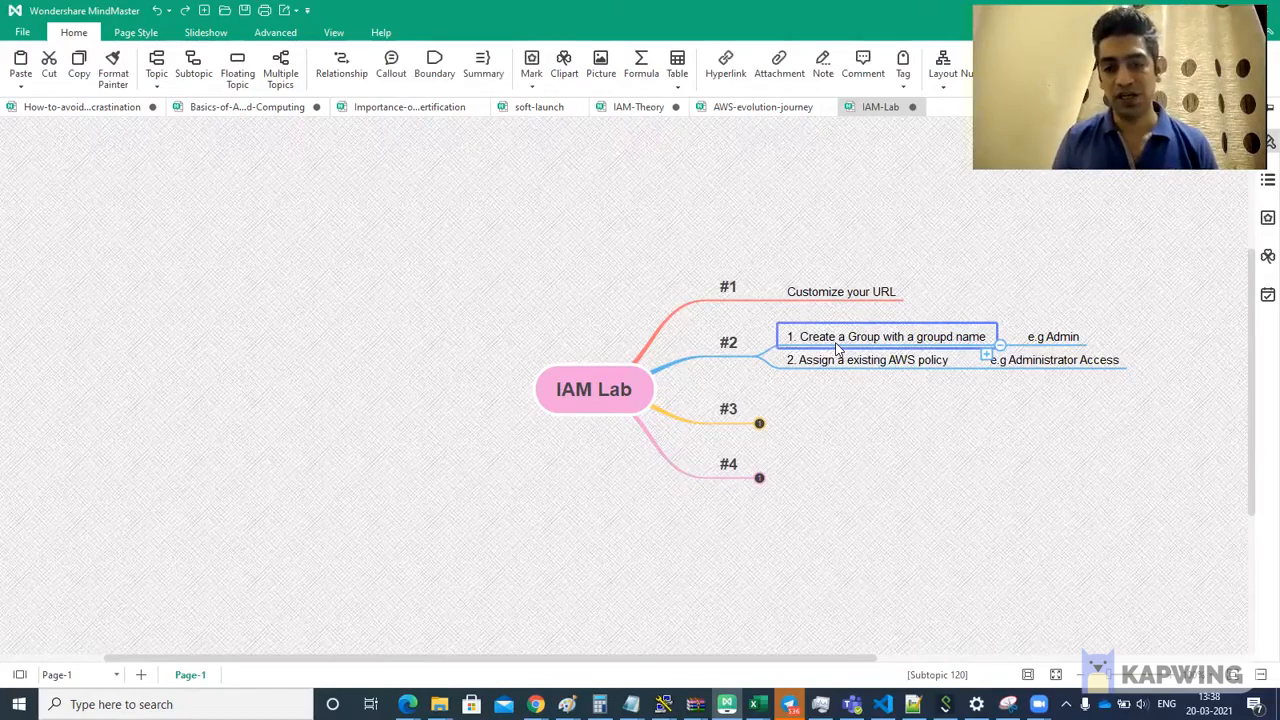
double_click(955, 338)
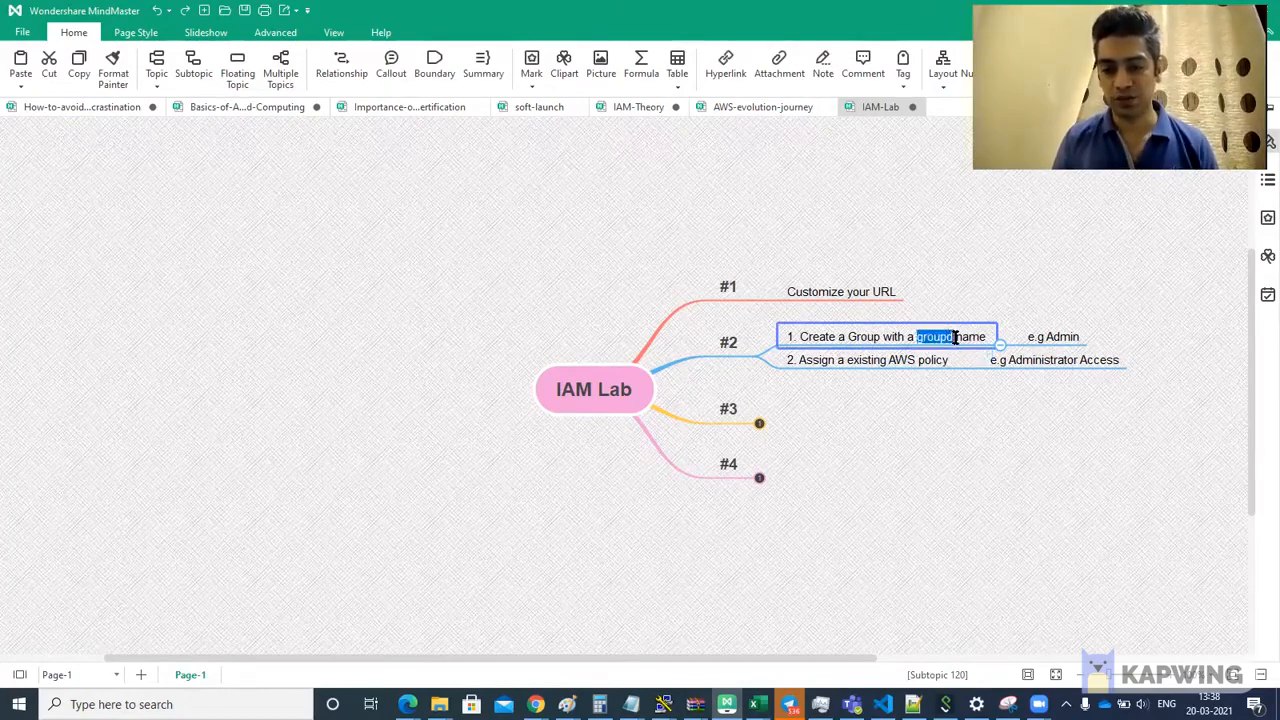
text(group)
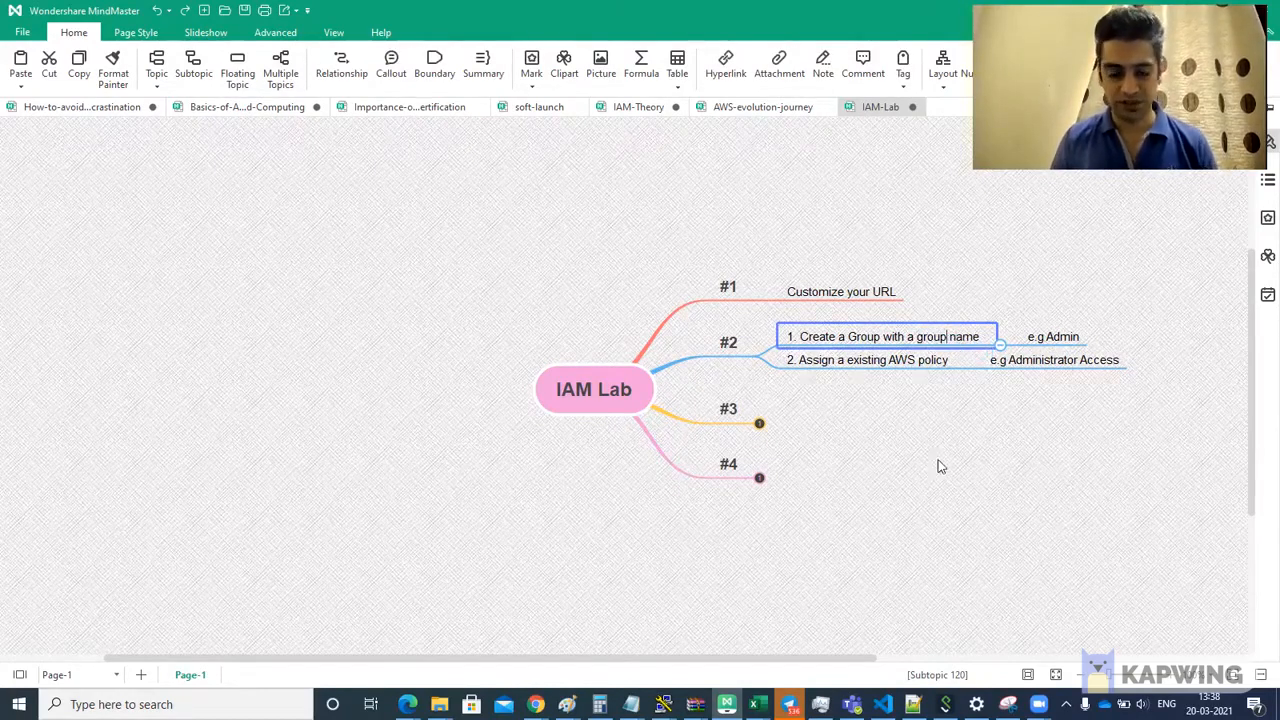
click(936, 488)
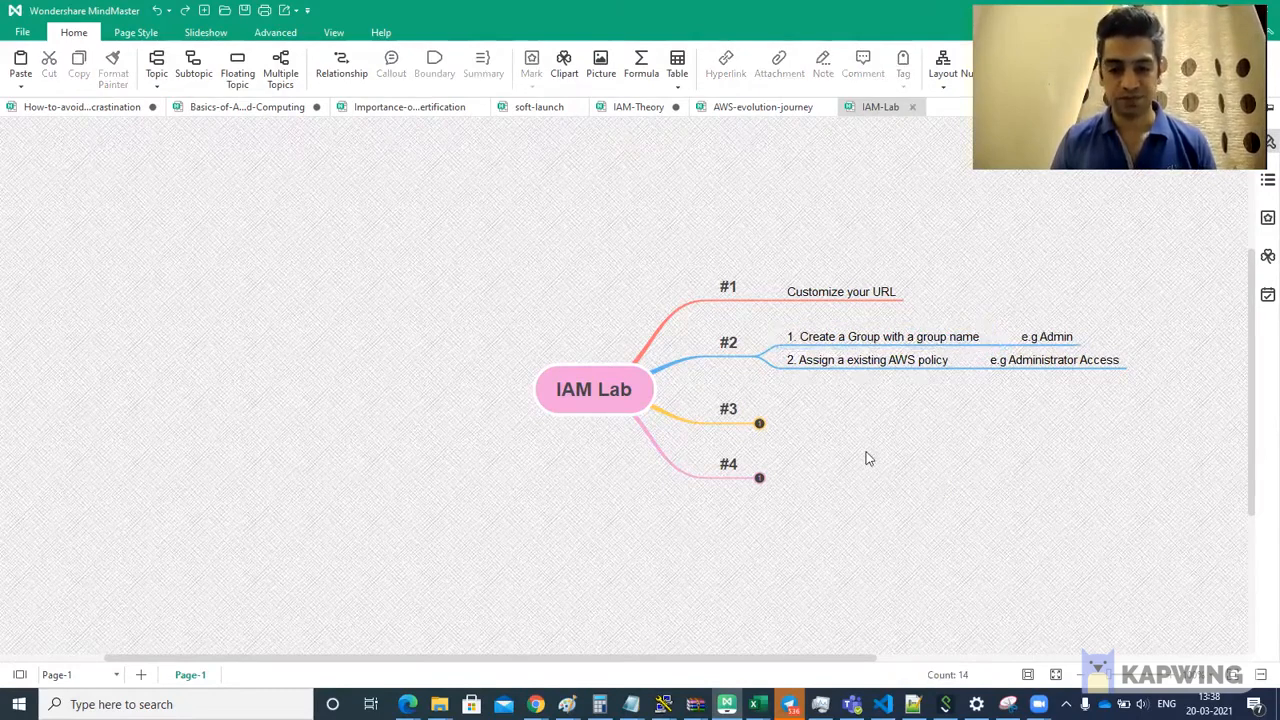
key(alt+Tab)
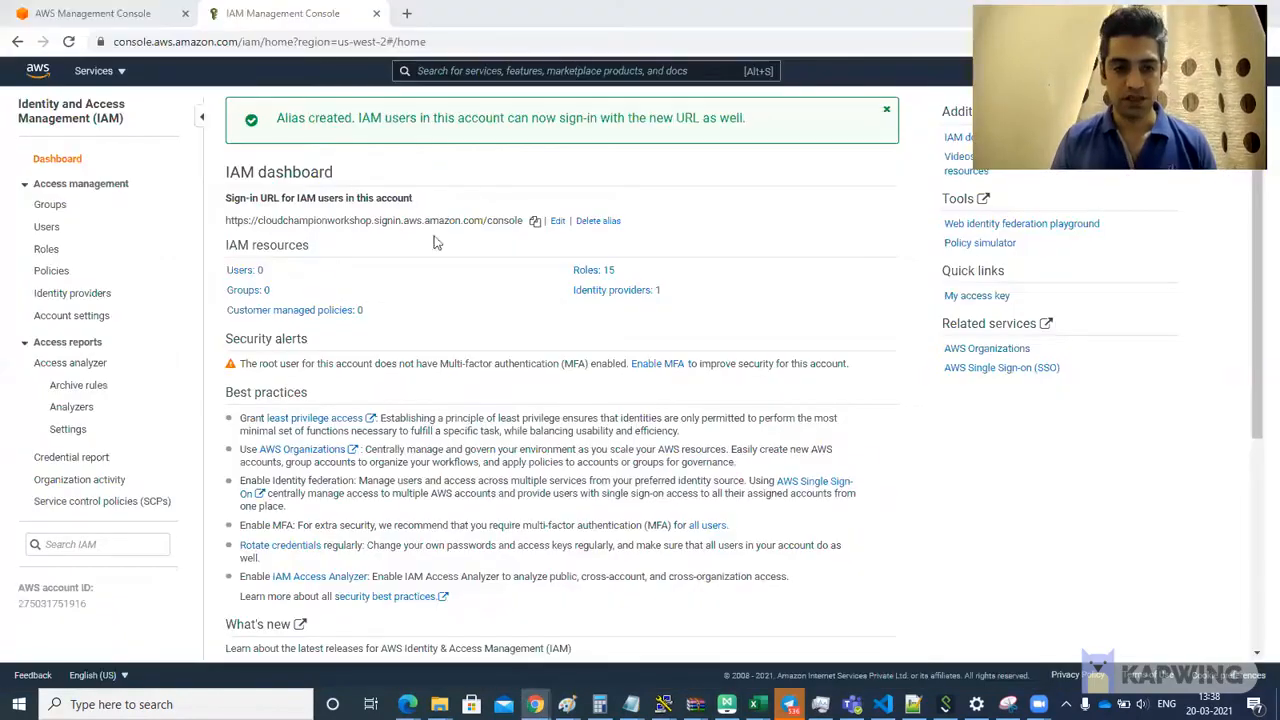
- Create a new IAM group named admin and proceed to the Attach Policy step
click(50, 205)
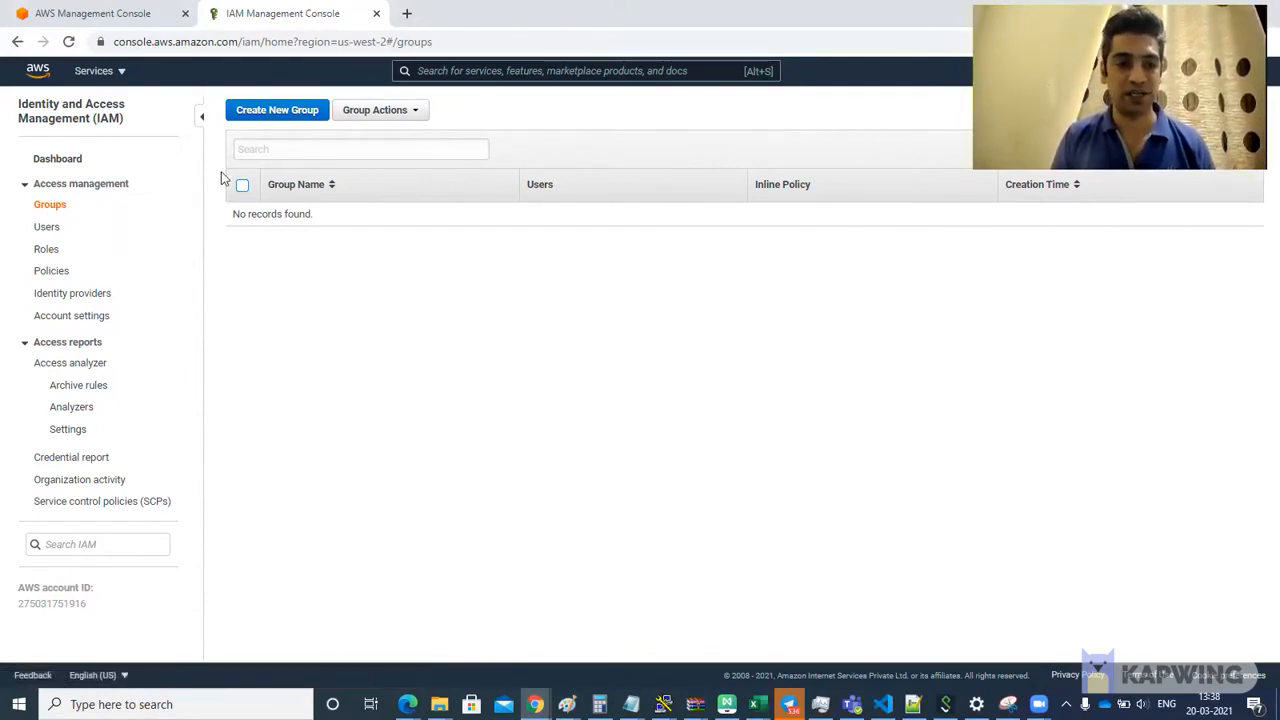
click(268, 117)
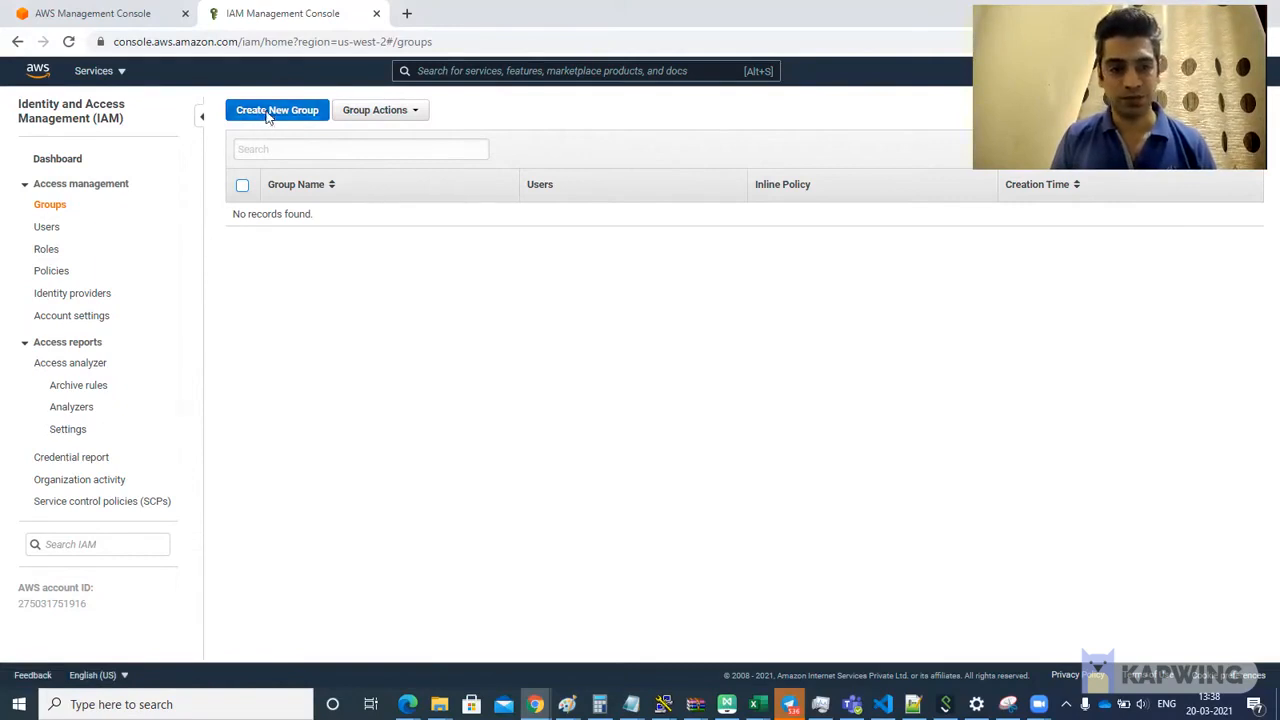
click(462, 176)
text(admin)
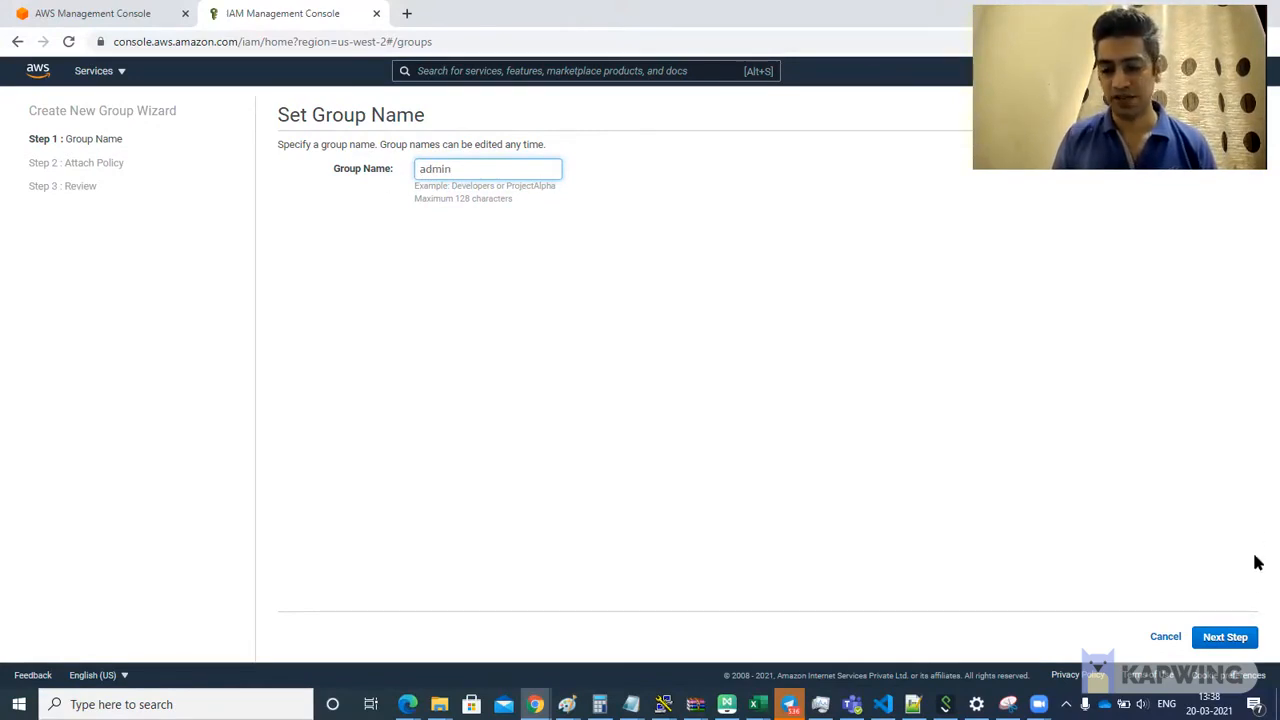
click(1228, 638)
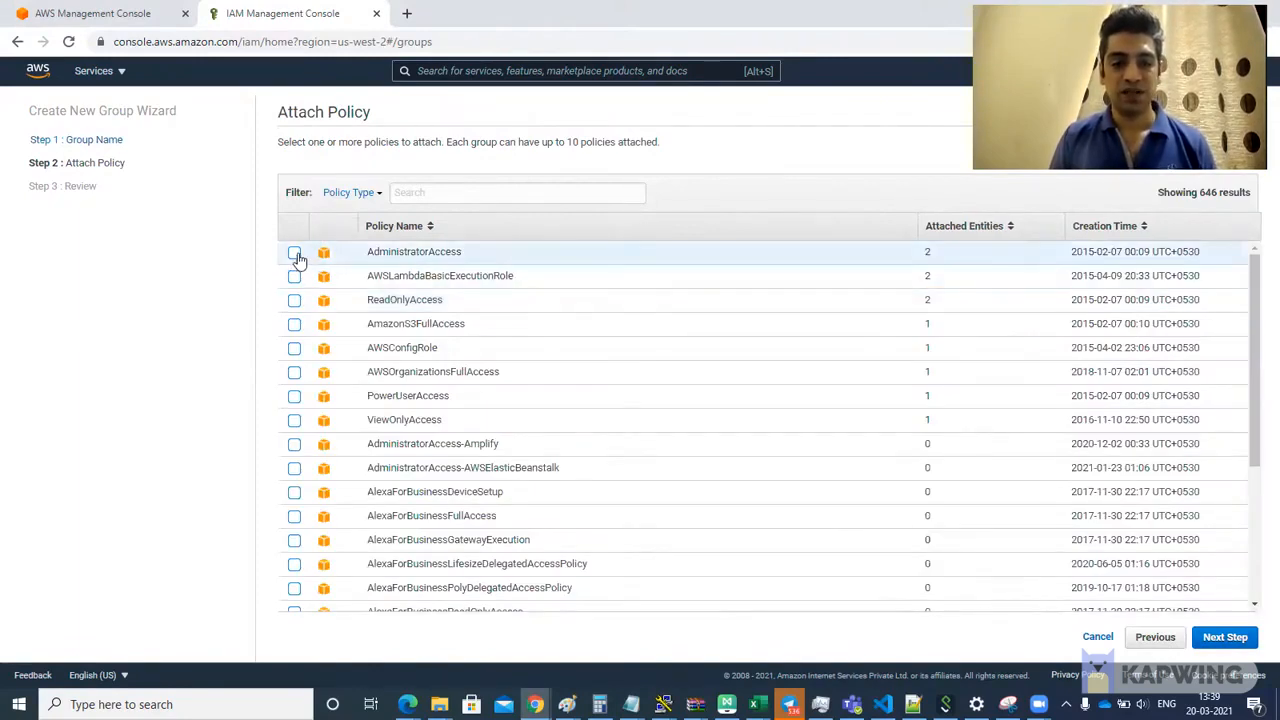
- Tick only the AdministratorAccess policy for the admin group and continue to review
click(118, 70)
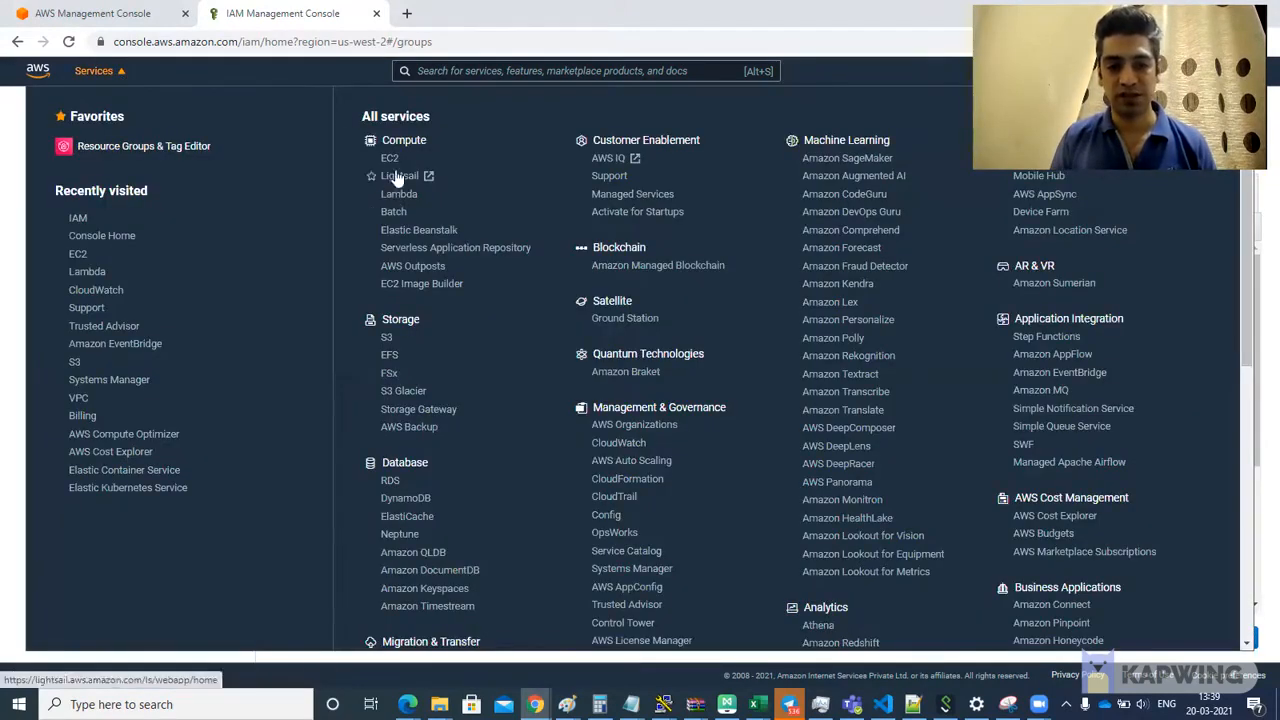
click(14, 250)
click(437, 197)
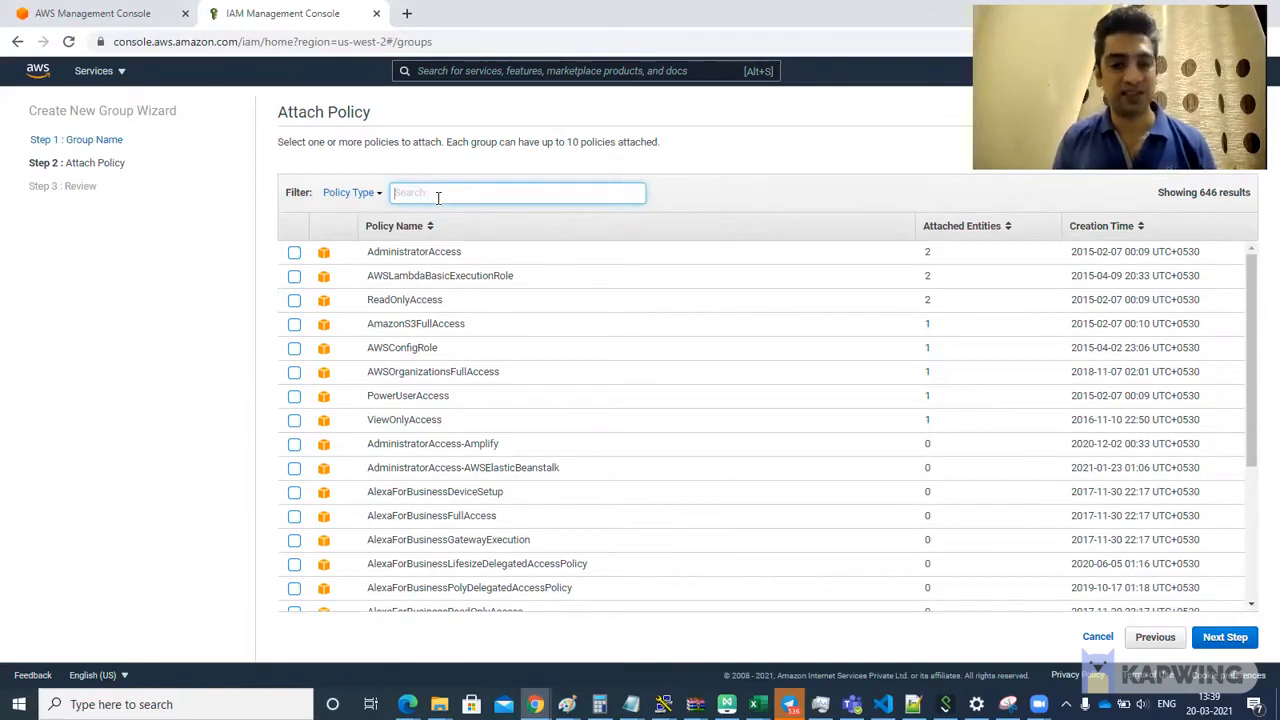
click(294, 254)
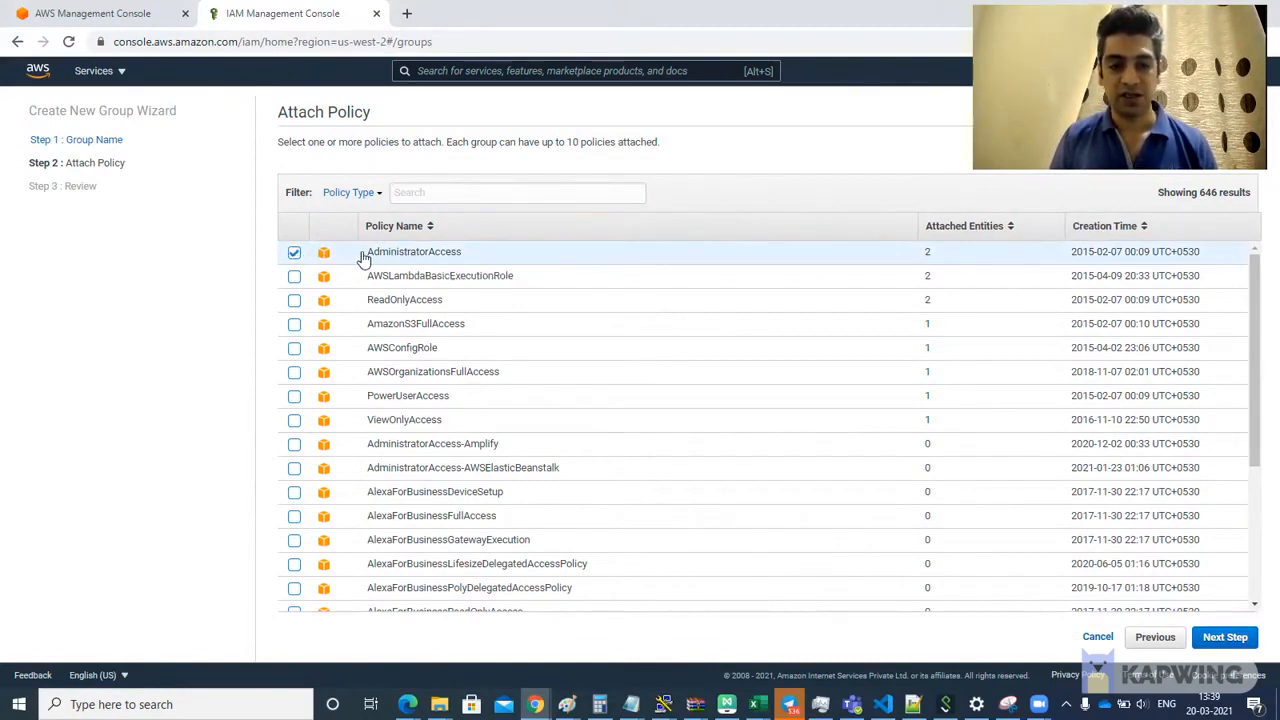
click(294, 253)
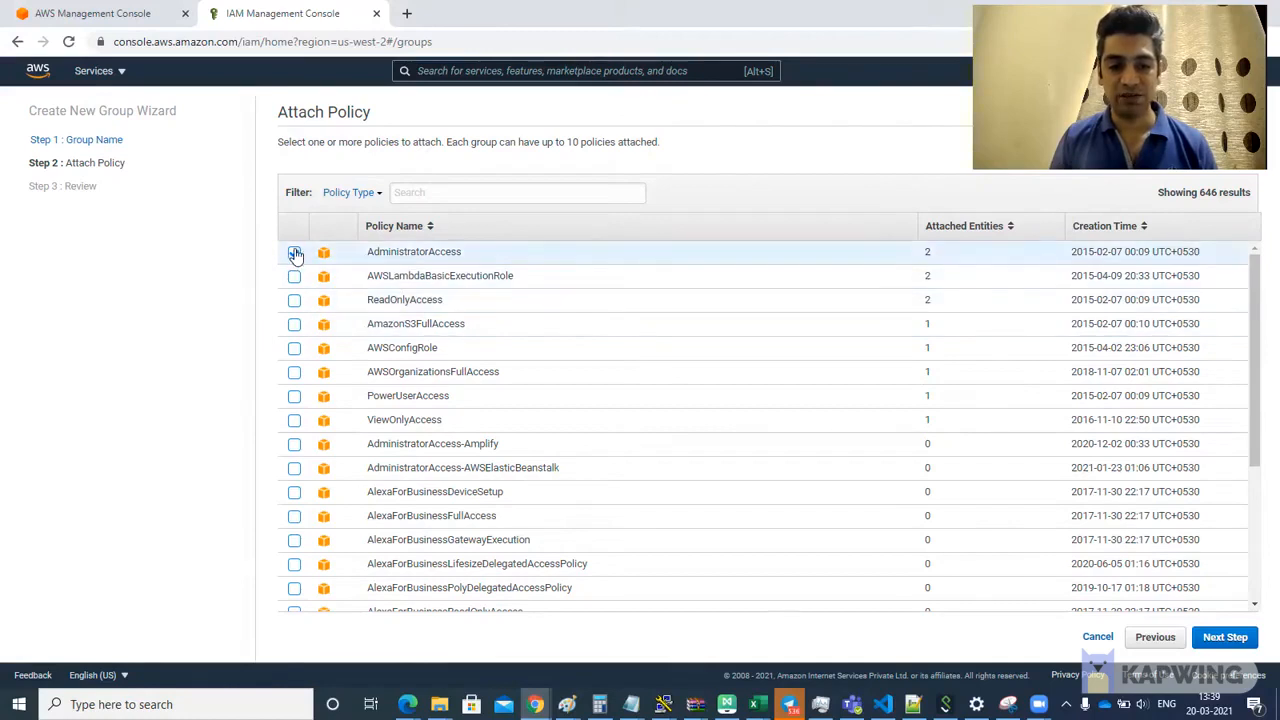
click(294, 302)
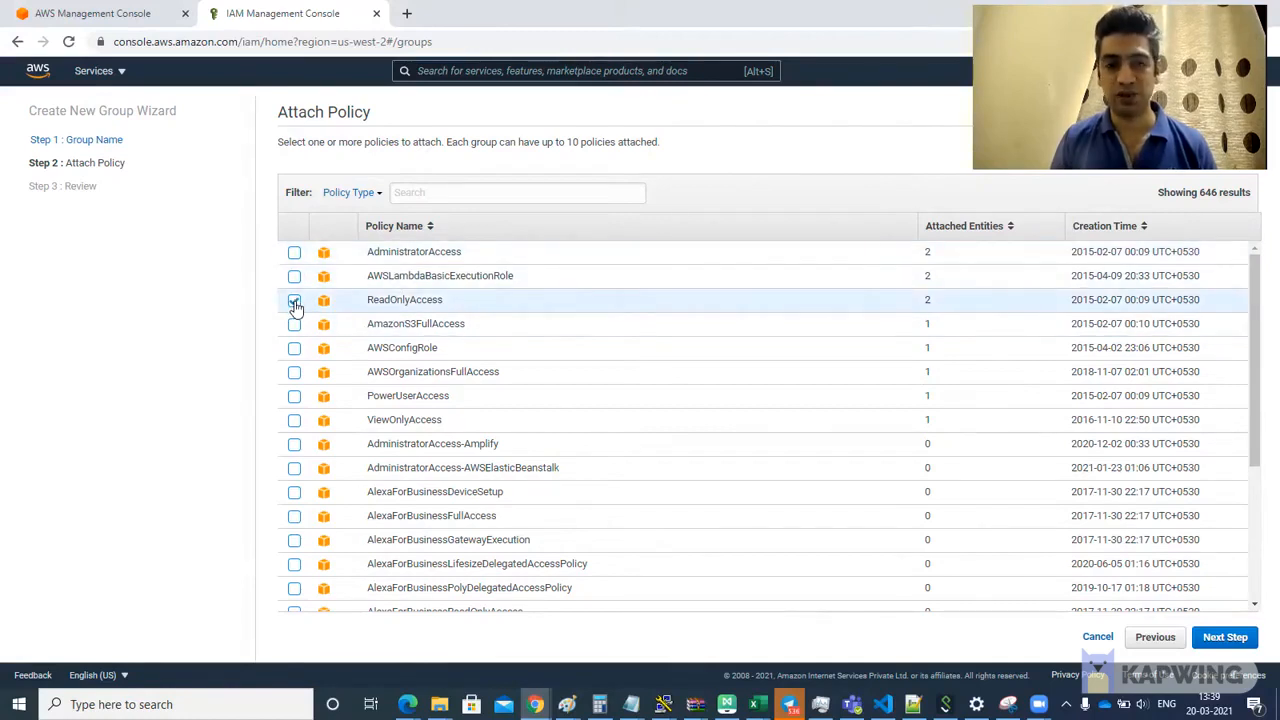
click(294, 302)
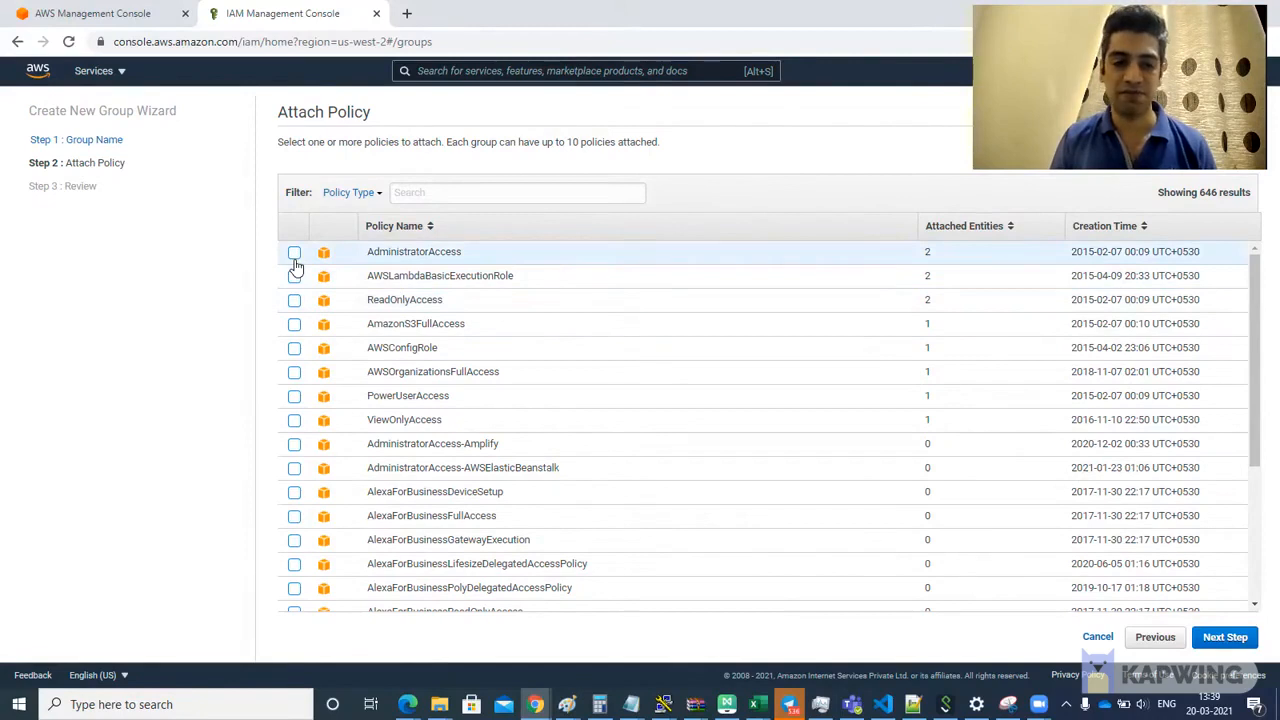
click(295, 254)
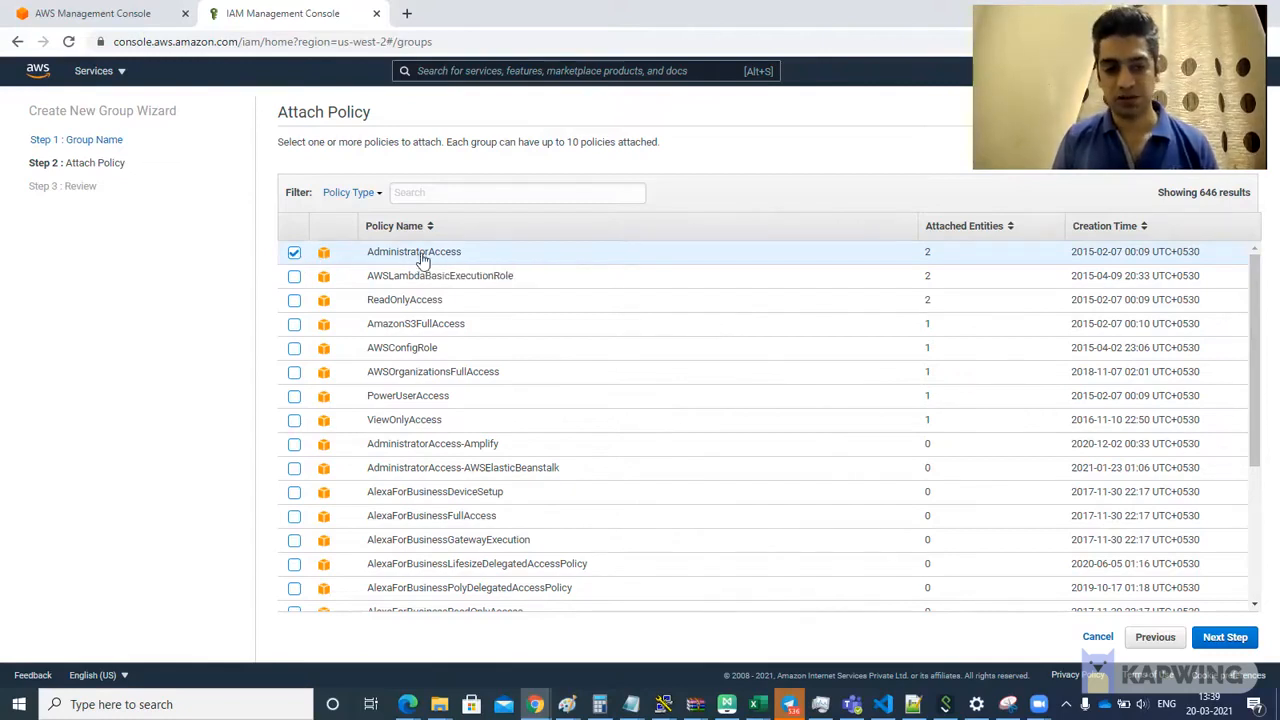
click(1232, 645)
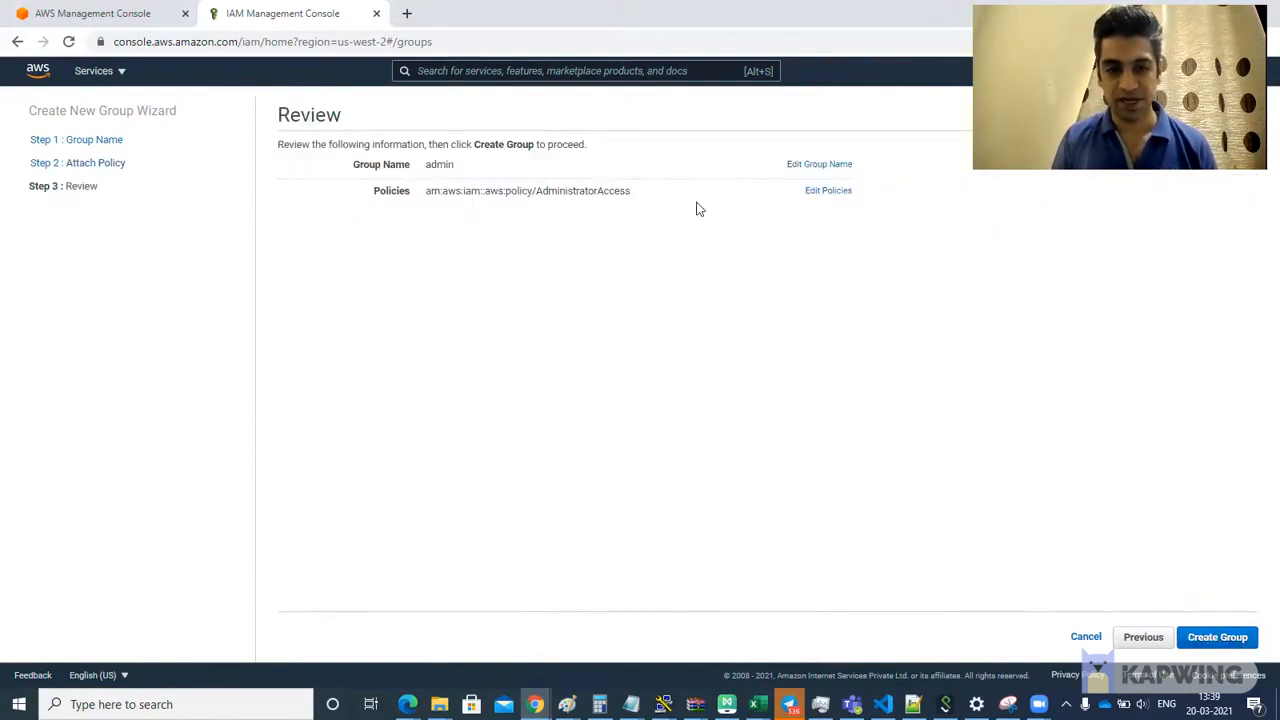
- Create the admin group, then bring the IAM Lab mind map back on screen
click(1216, 638)
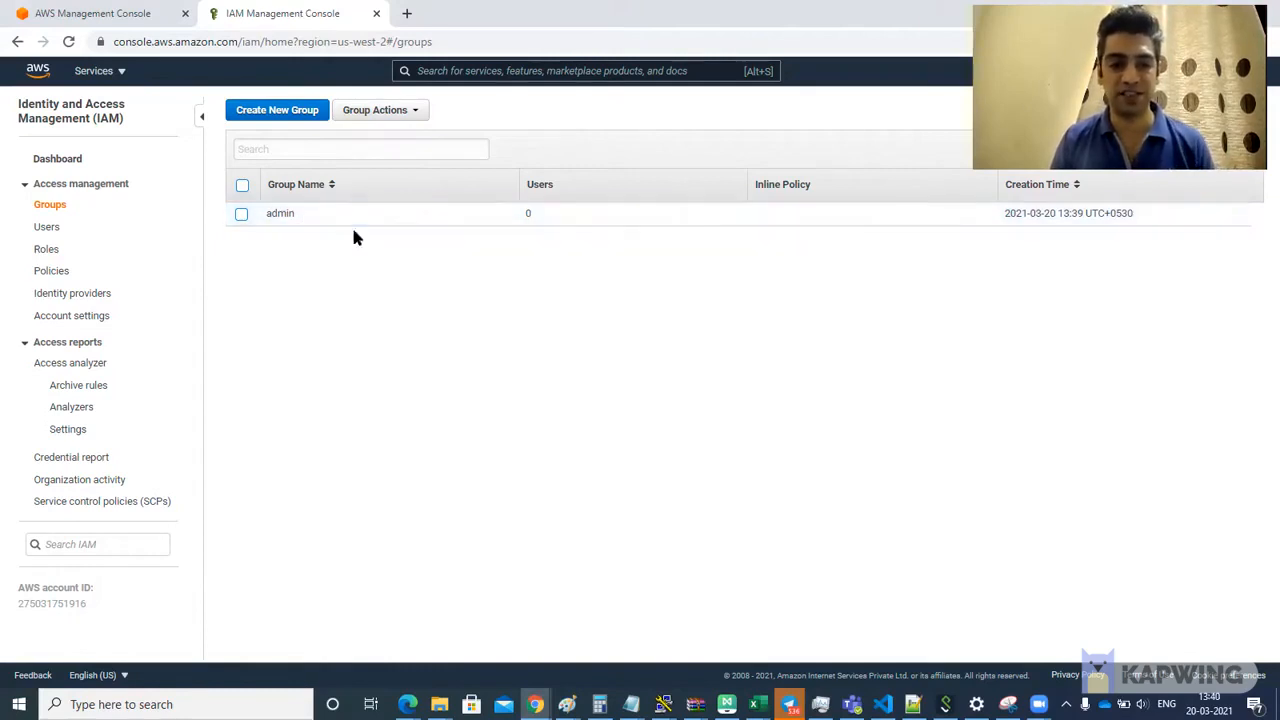
key(alt+Tab)
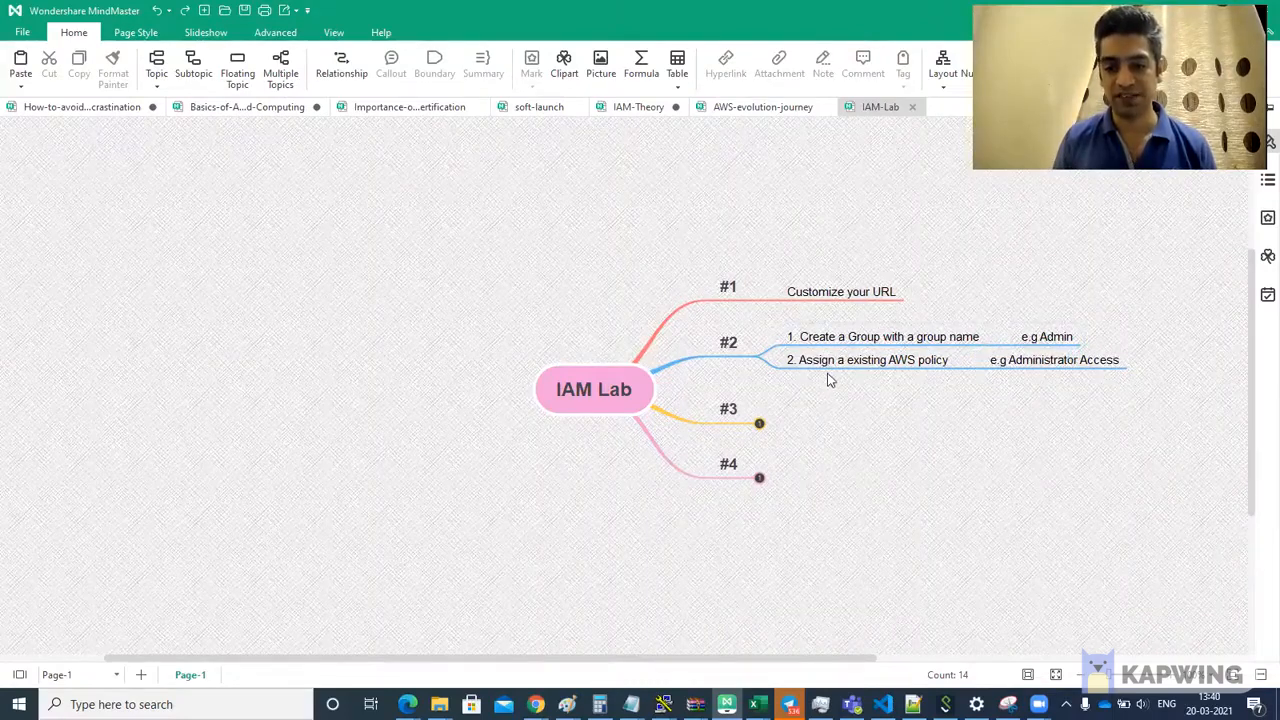
- Expand mind map branch #3 to show 'Create a User', then open the empty IAM Users list
click(760, 424)
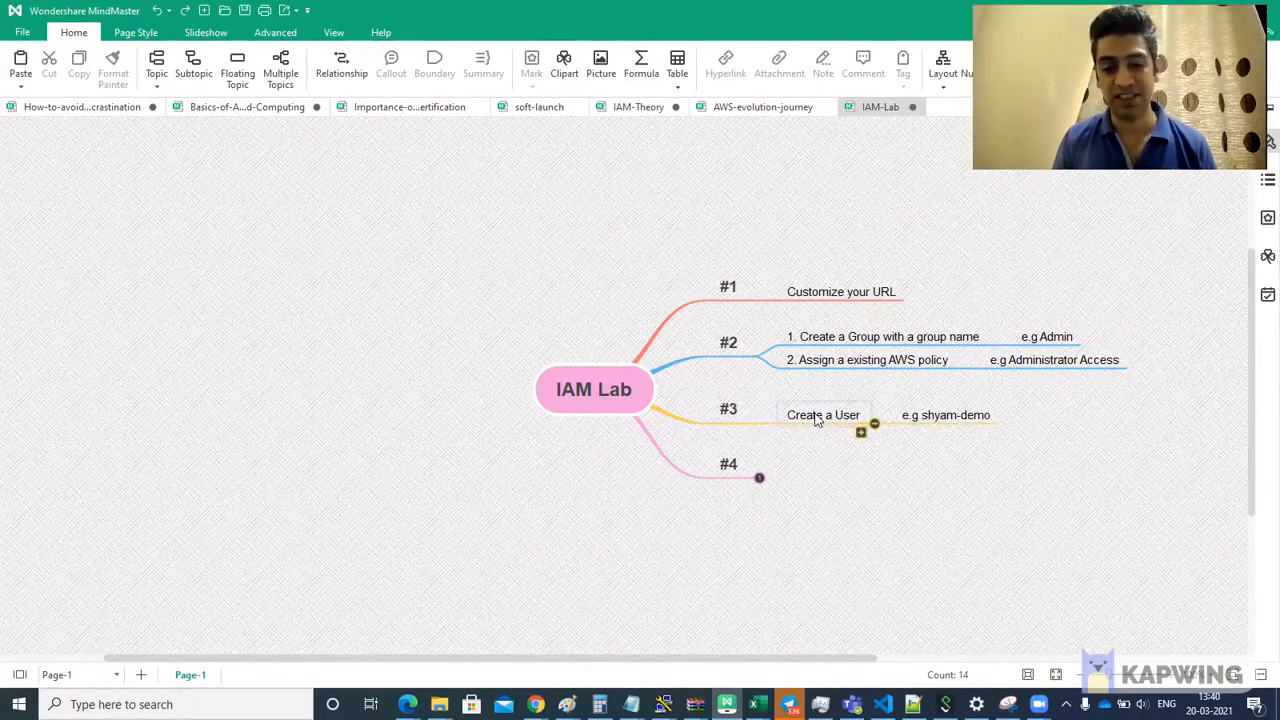
key(alt+Tab)
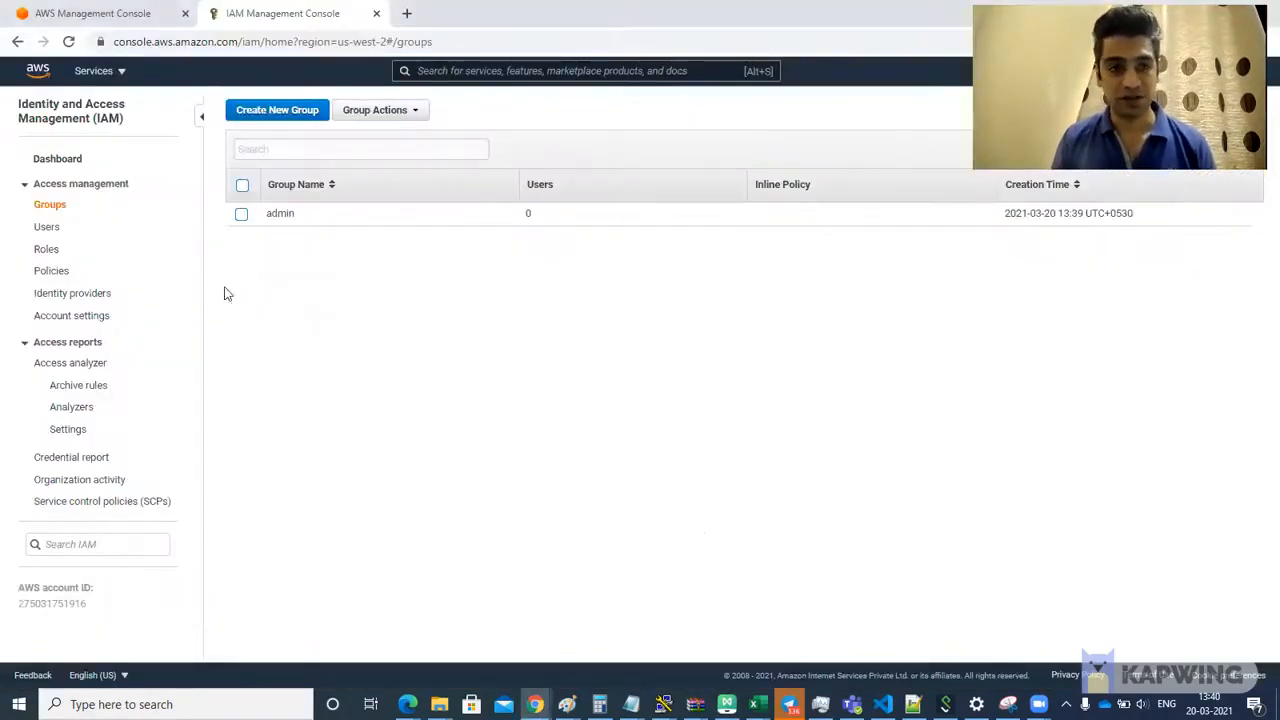
click(46, 228)
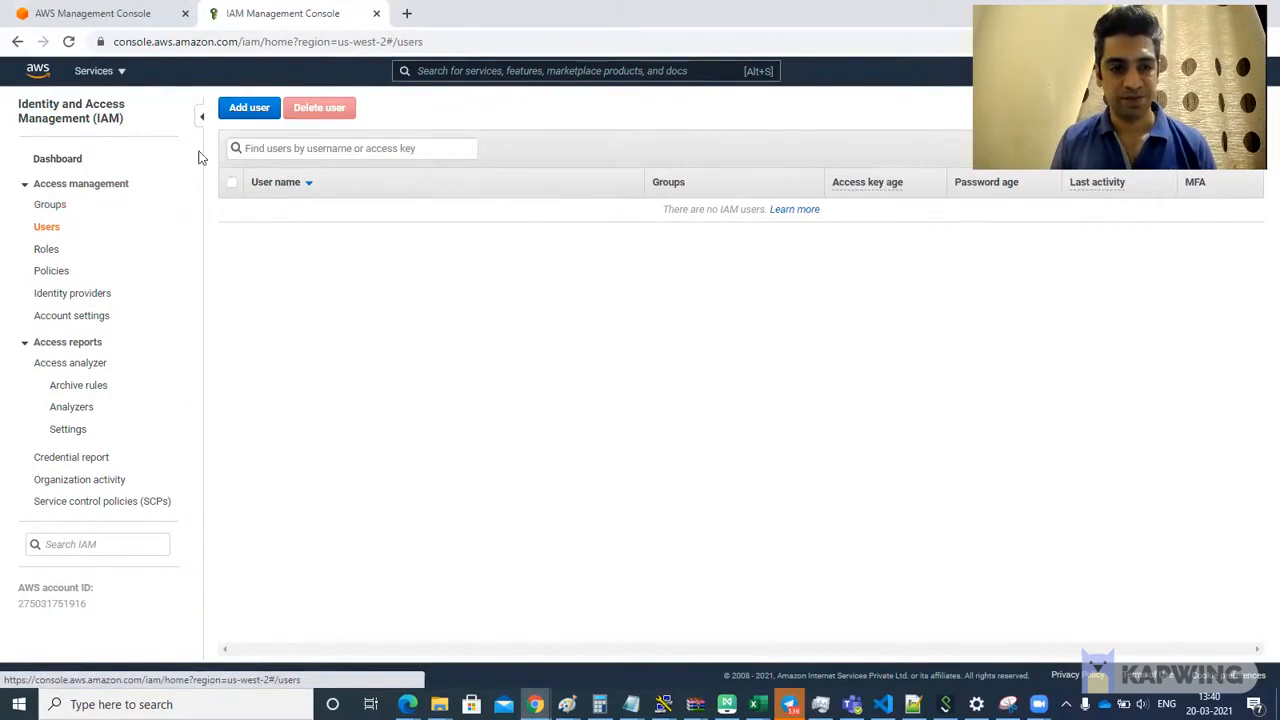
- Add user shyam-demo with AWS Management Console access only and the Custom password option
click(246, 112)
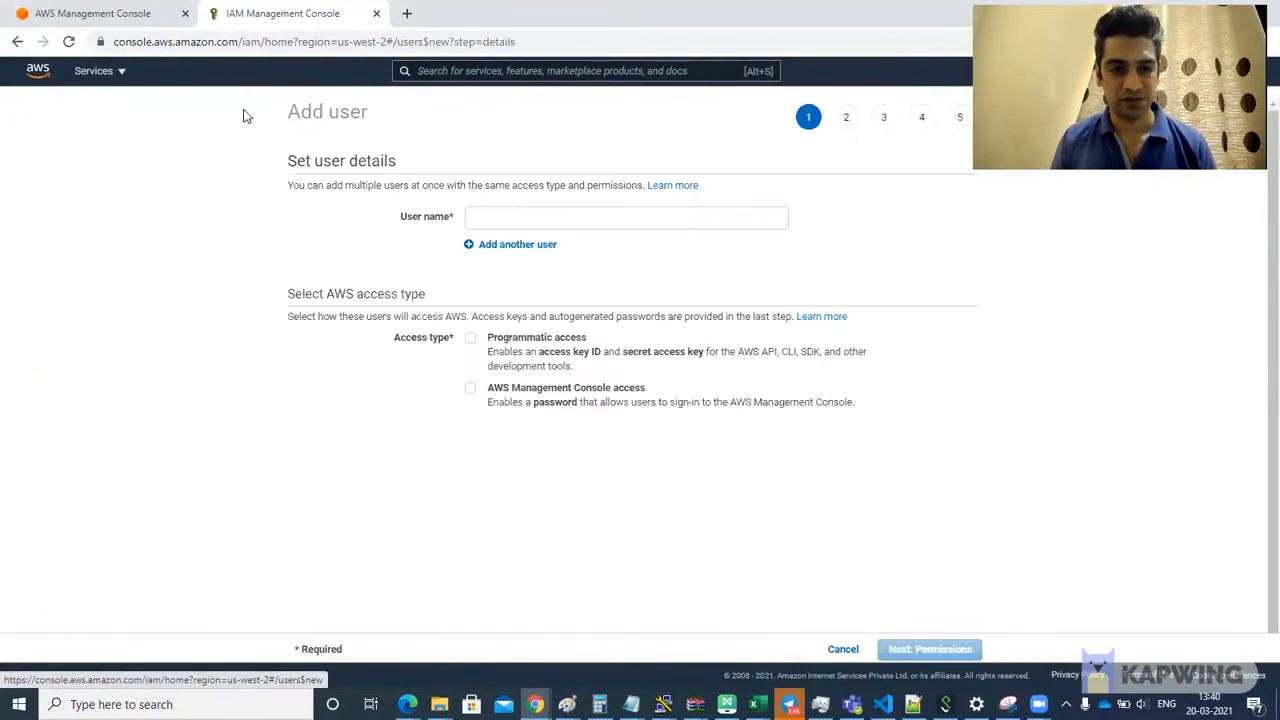
click(484, 227)
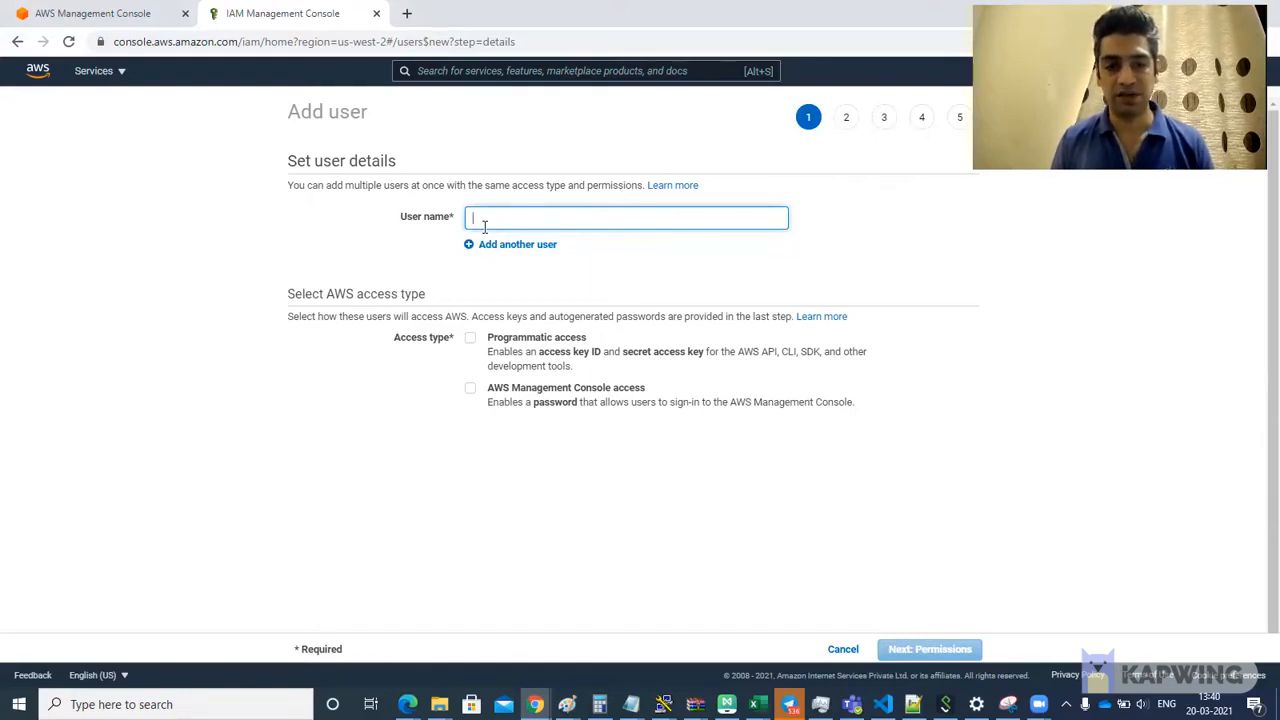
text(shy)
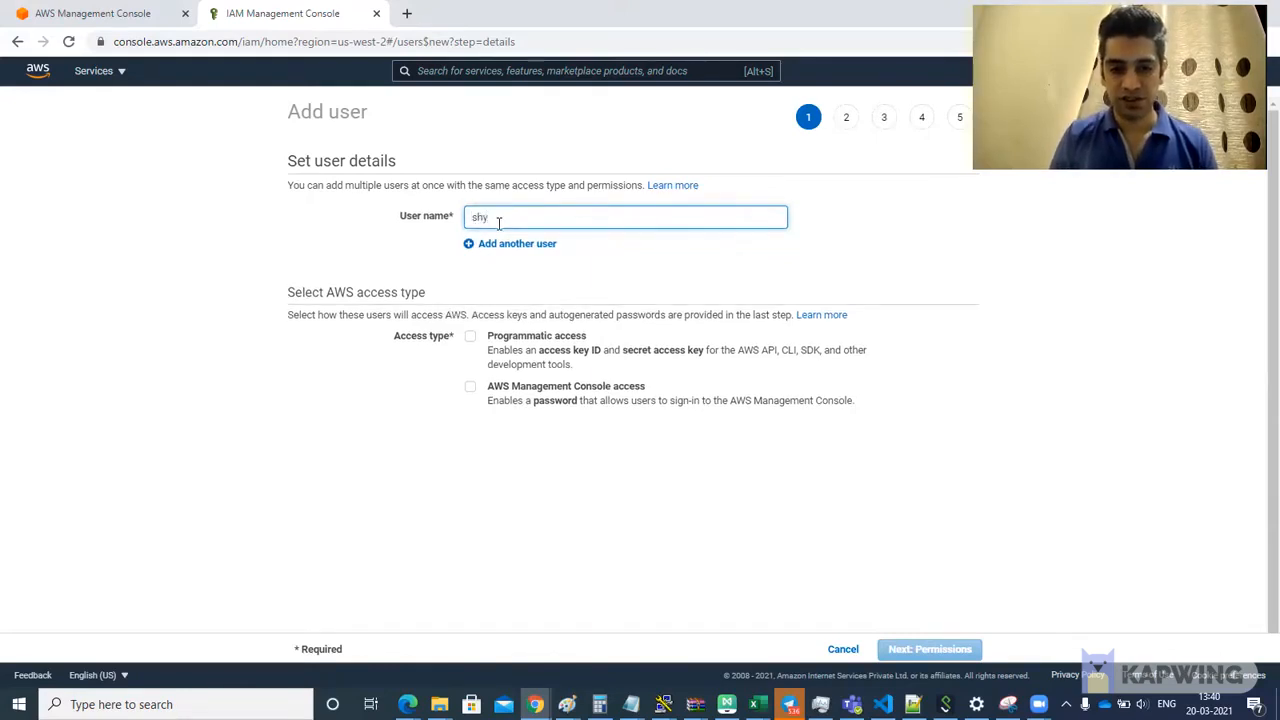
text(am-demo)
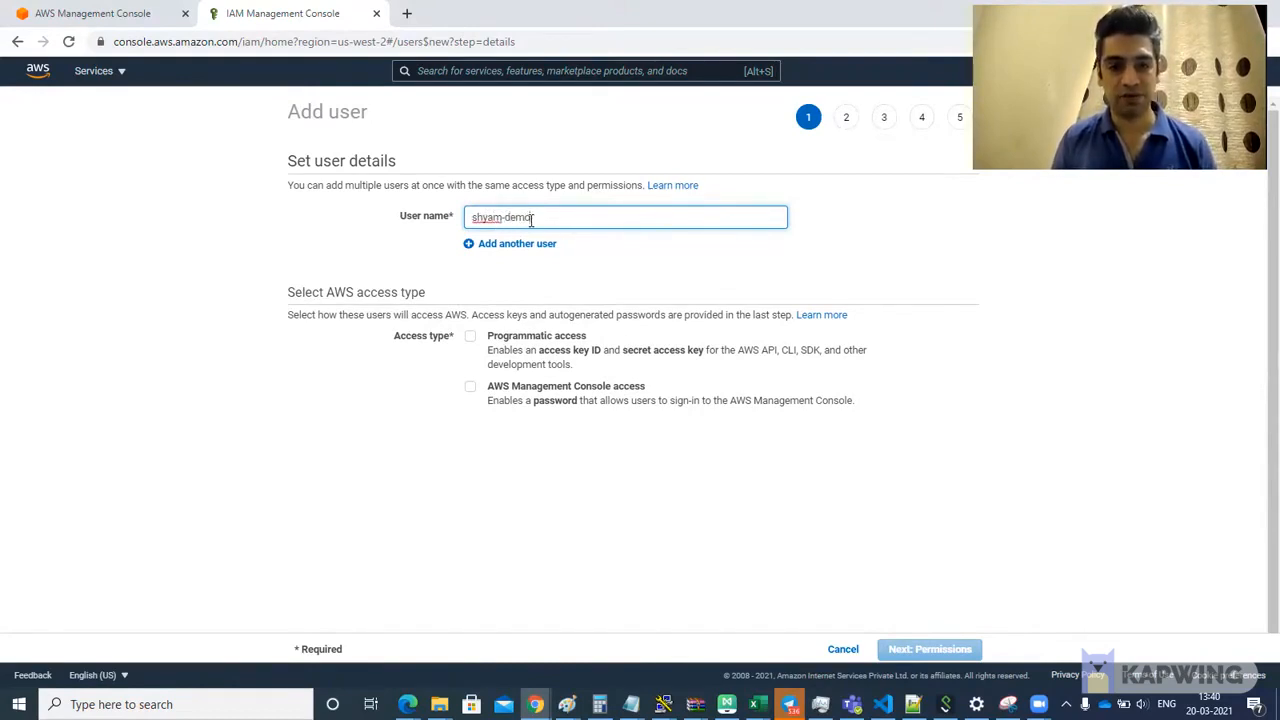
click(471, 390)
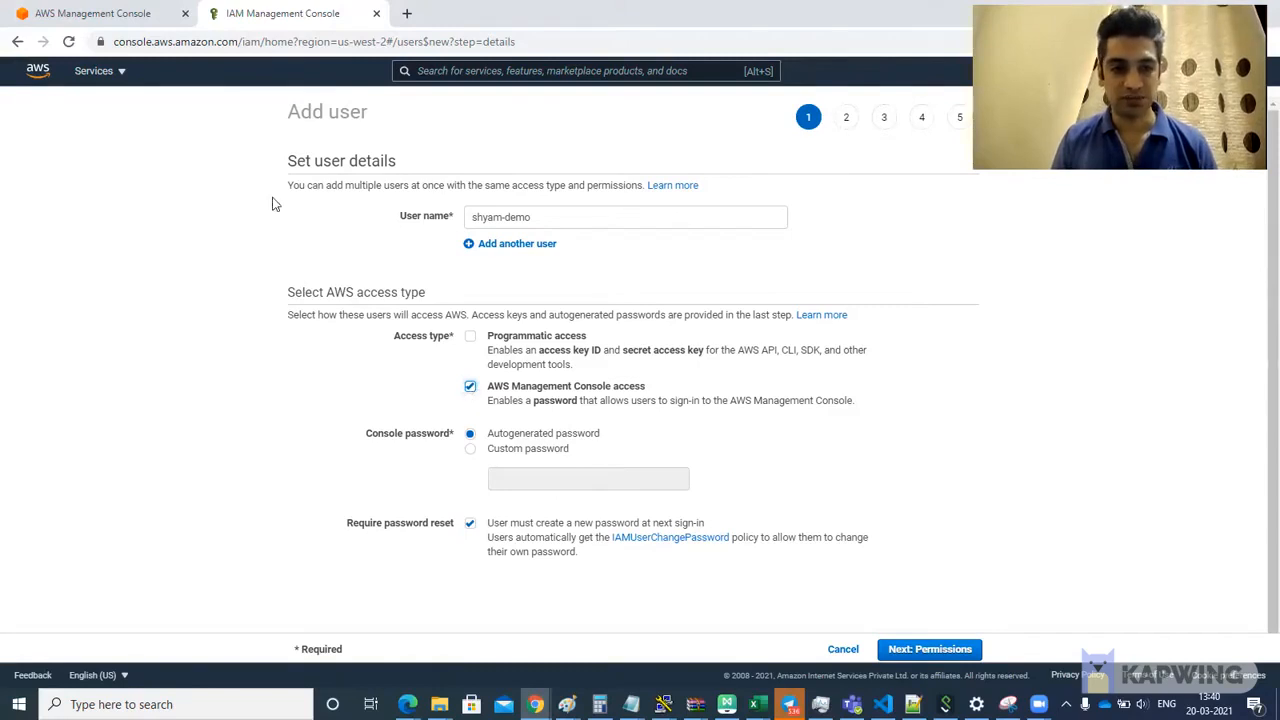
click(469, 388)
click(470, 338)
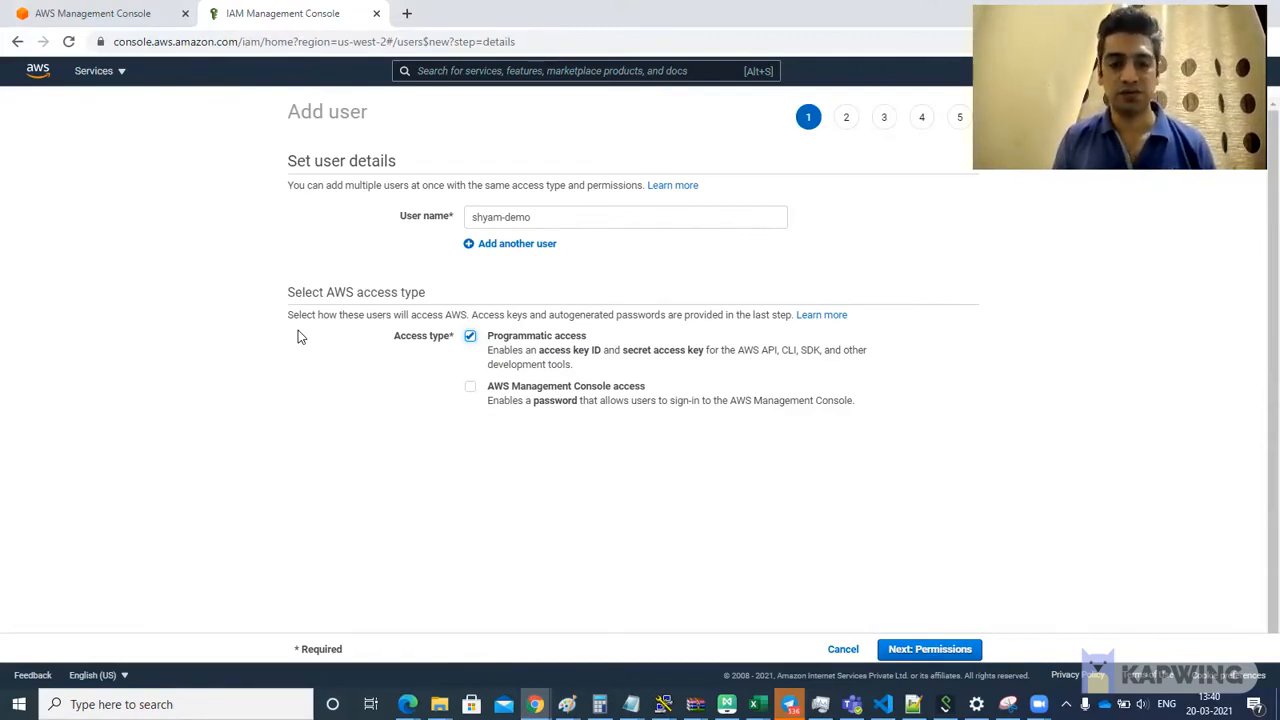
click(470, 338)
click(470, 389)
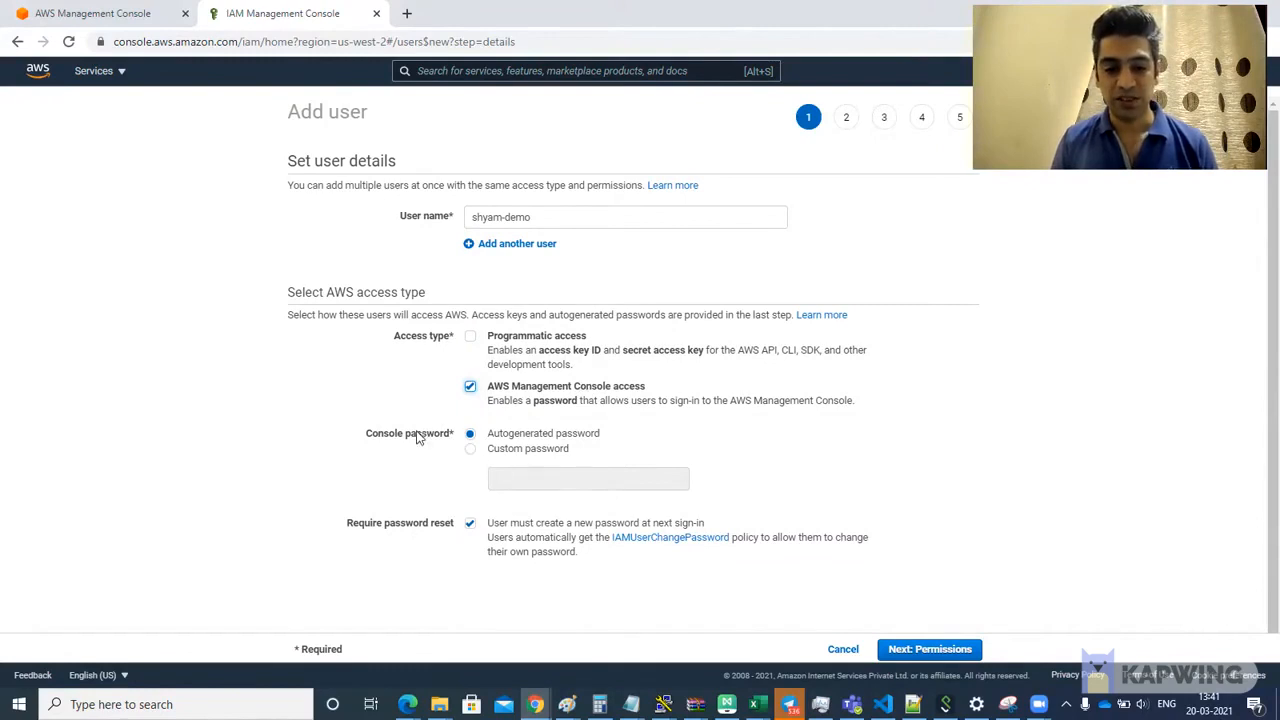
click(471, 451)
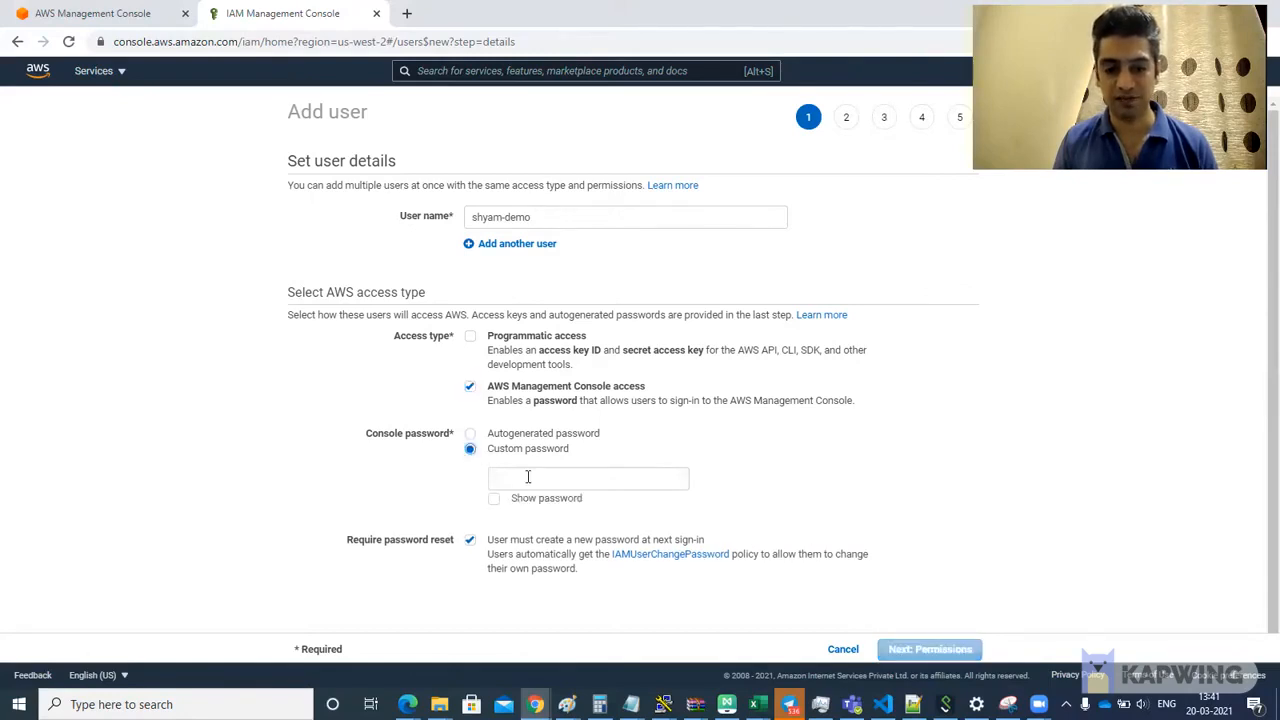
- Switch to an autogenerated password, keep the required reset, and continue to permissions
click(471, 436)
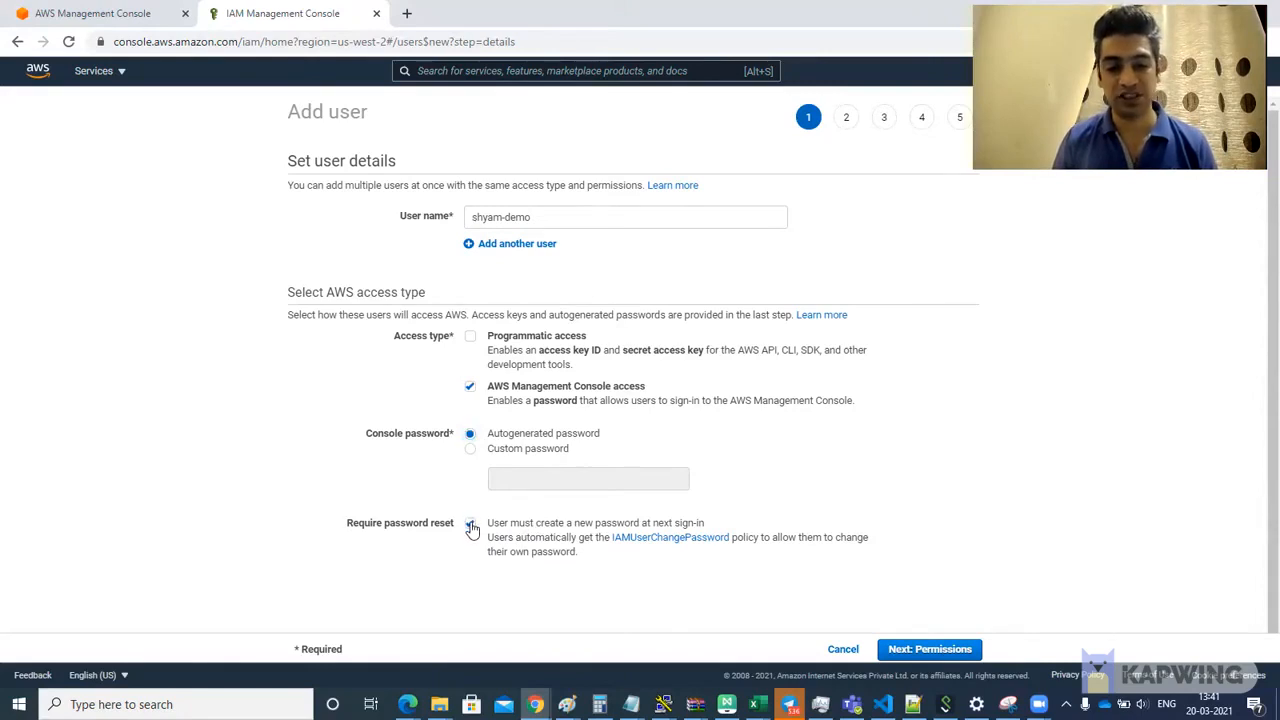
click(955, 650)
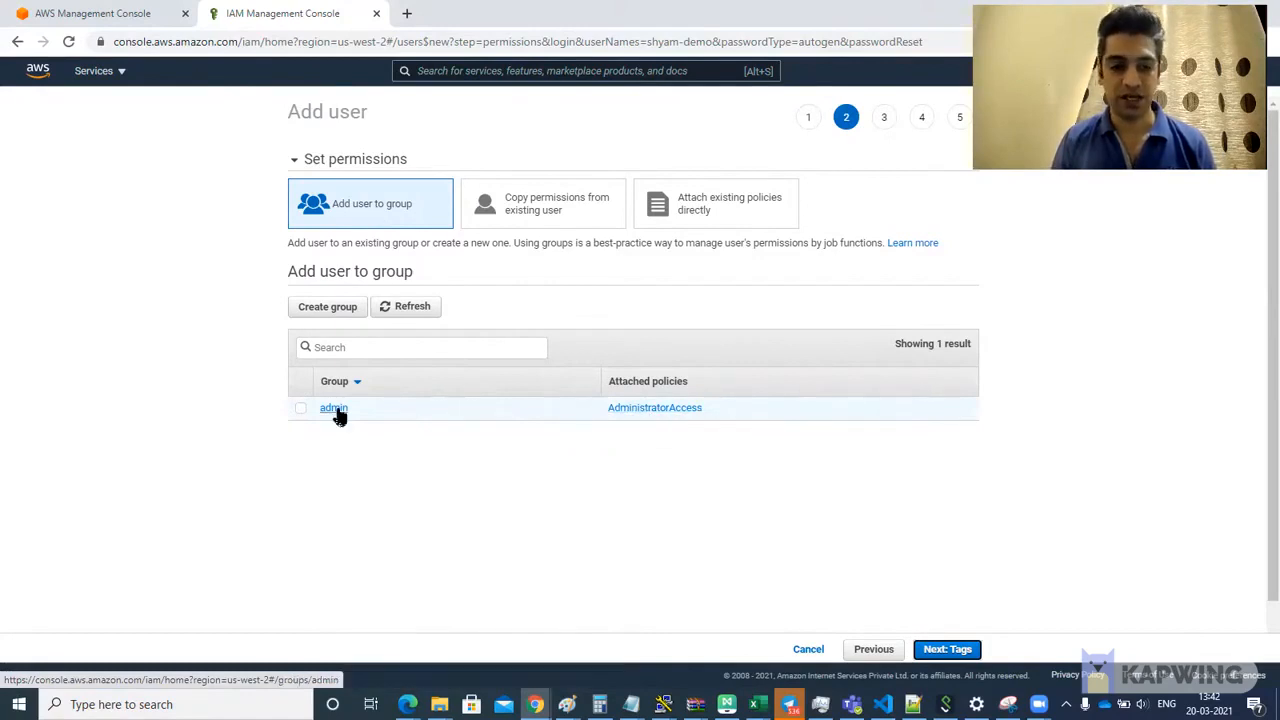
- Put shyam-demo in the admin group and continue to the tags step
click(300, 409)
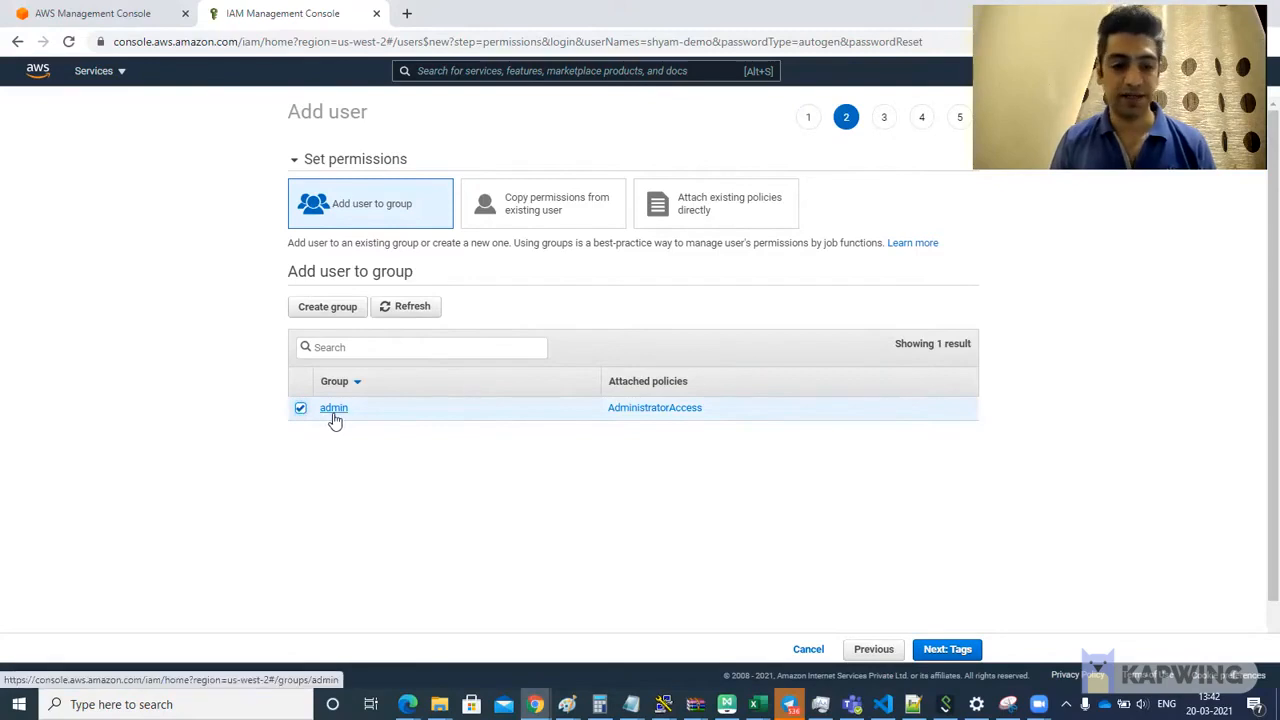
click(937, 651)
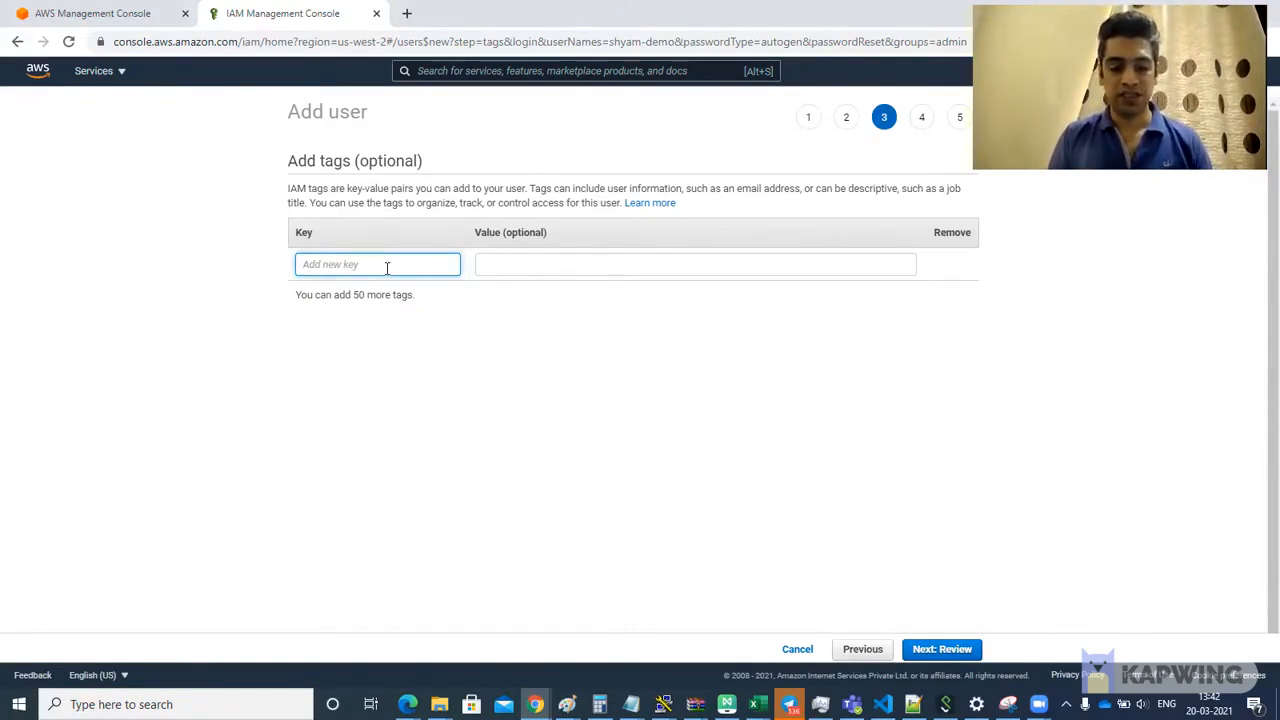
- Enter a Student-id tag with value 23 and a RollNo tag with value 21, then remove RollNo
text(Student-id)
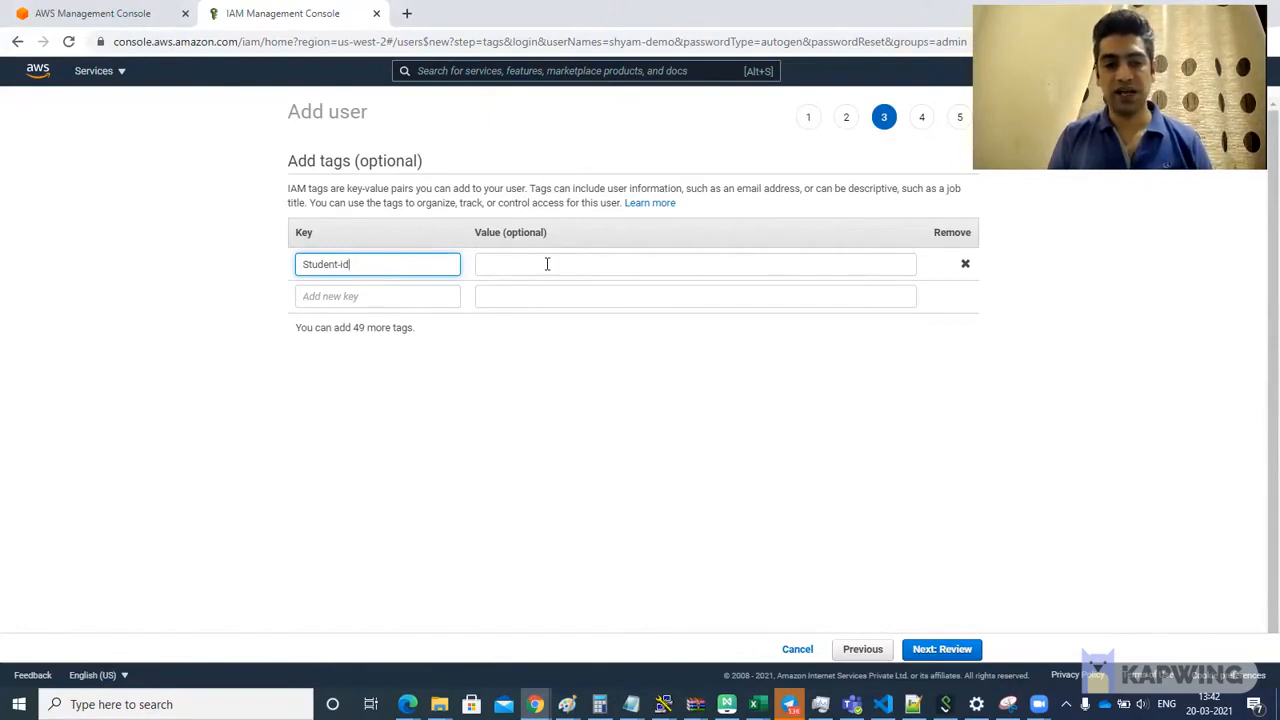
click(547, 263)
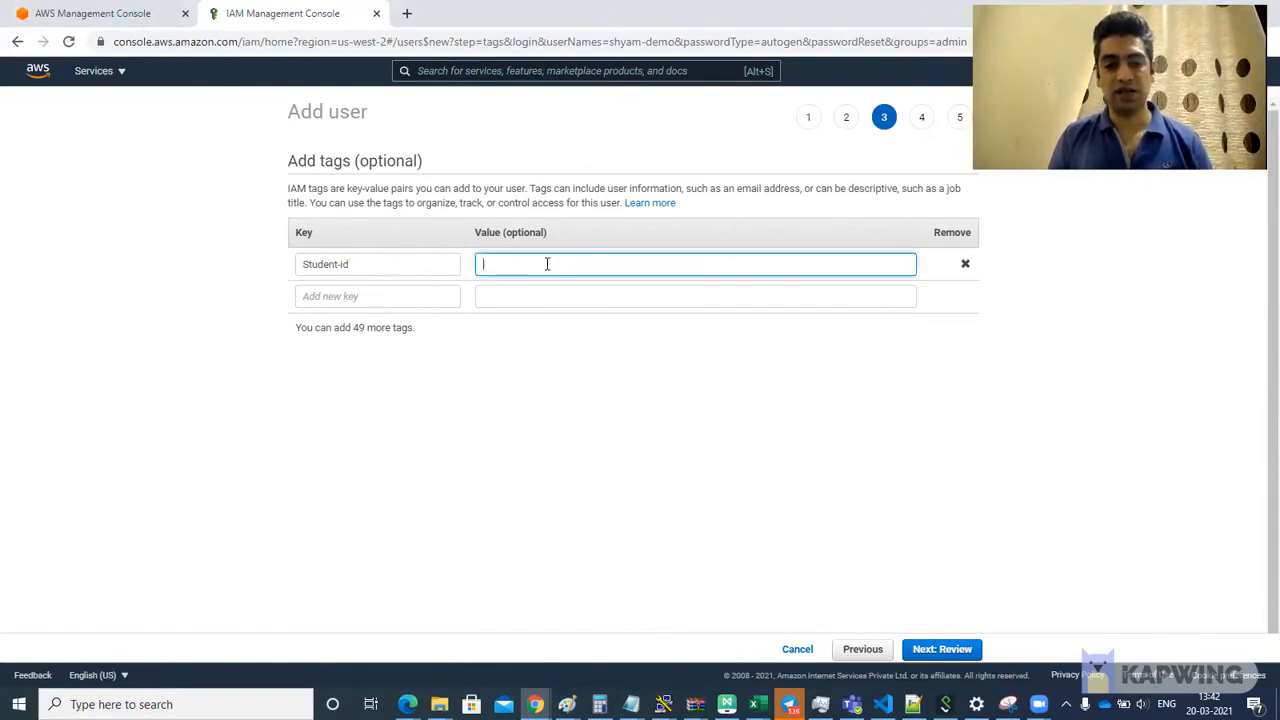
text(23)
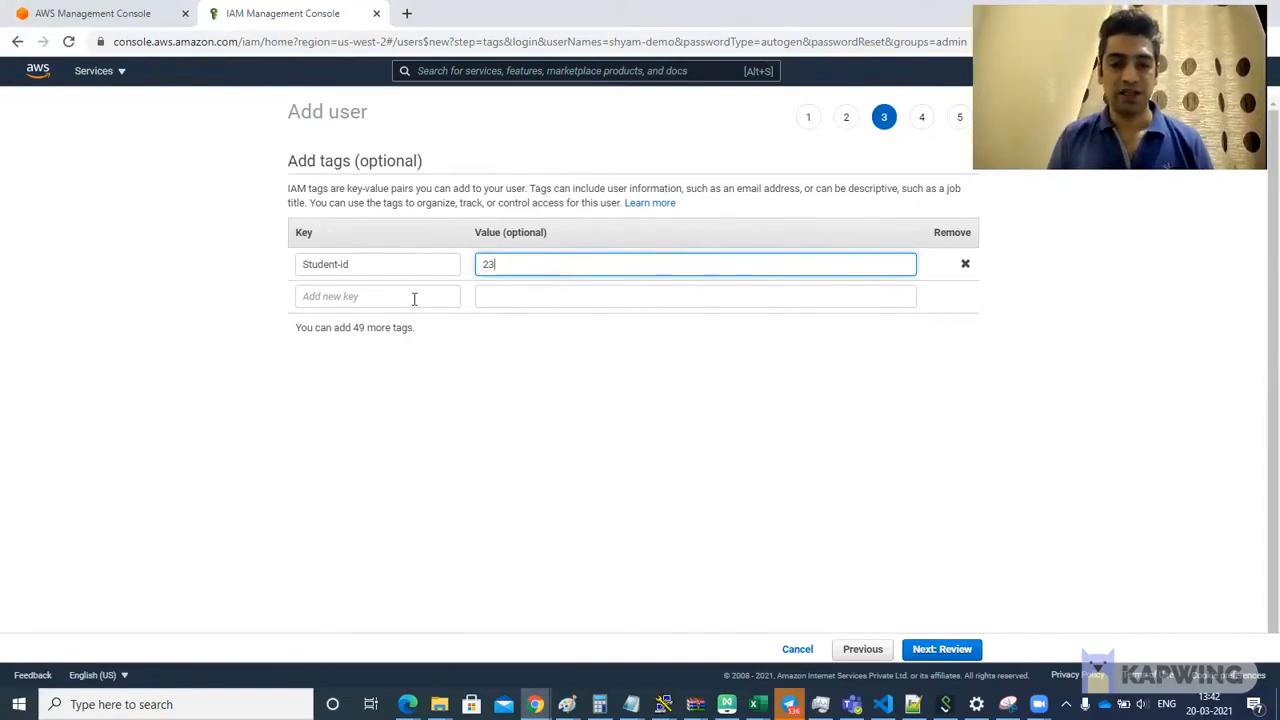
click(358, 304)
text(RollNo)
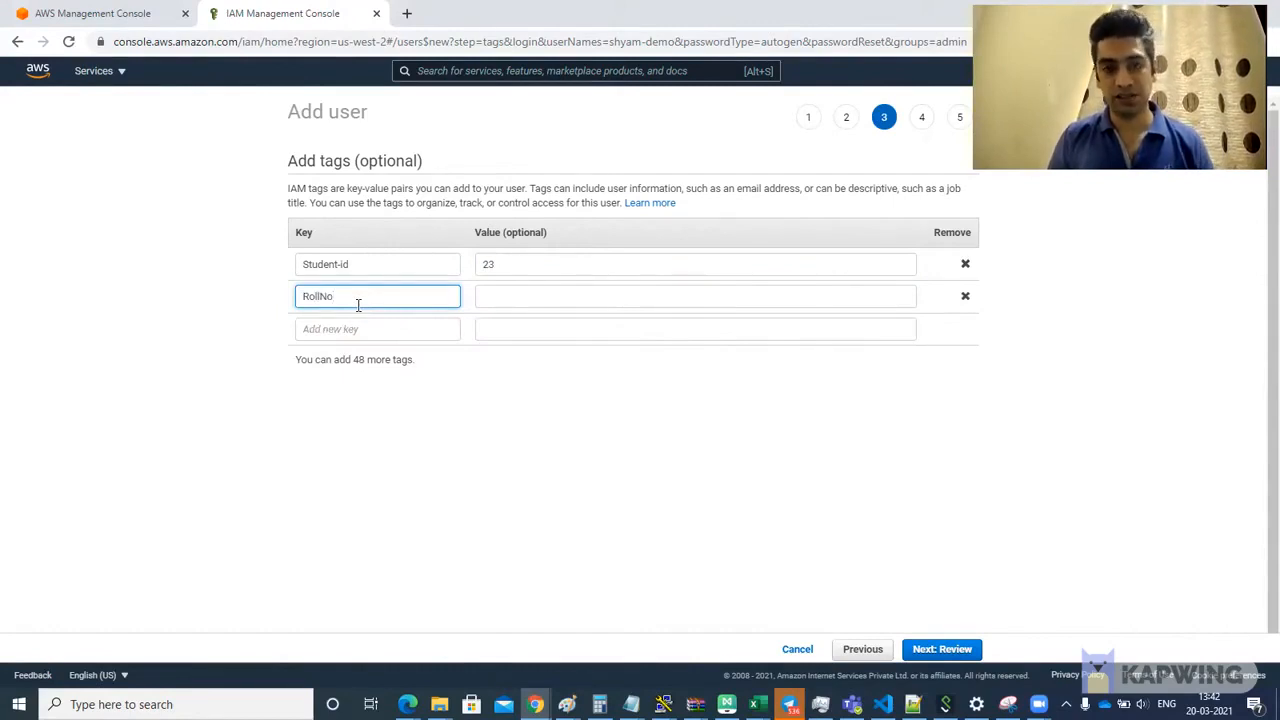
click(518, 293)
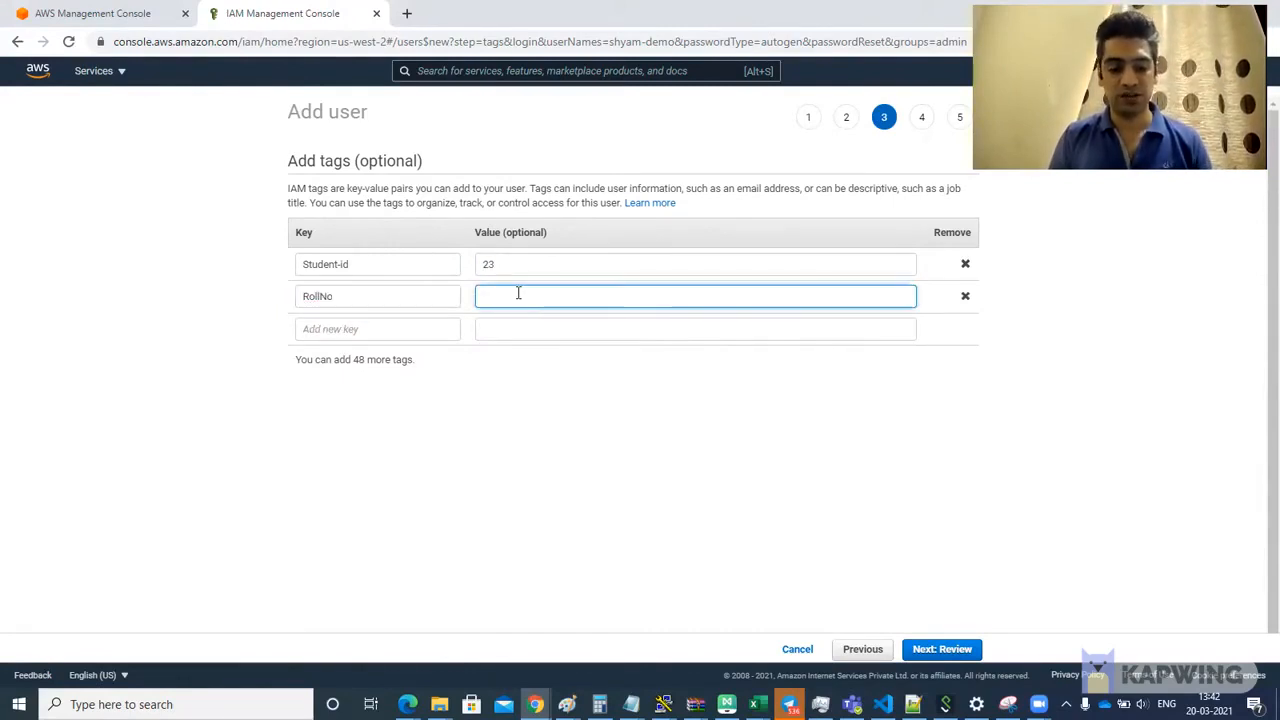
text(21)
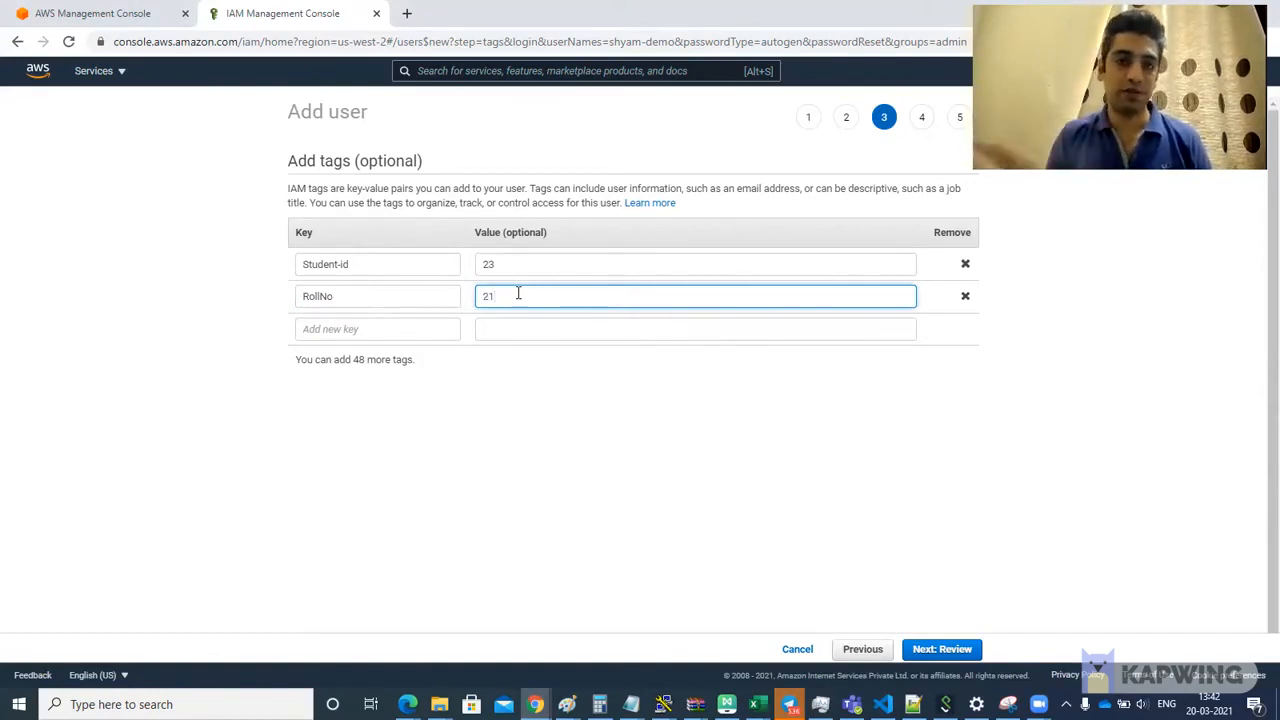
key(shift+Tab)
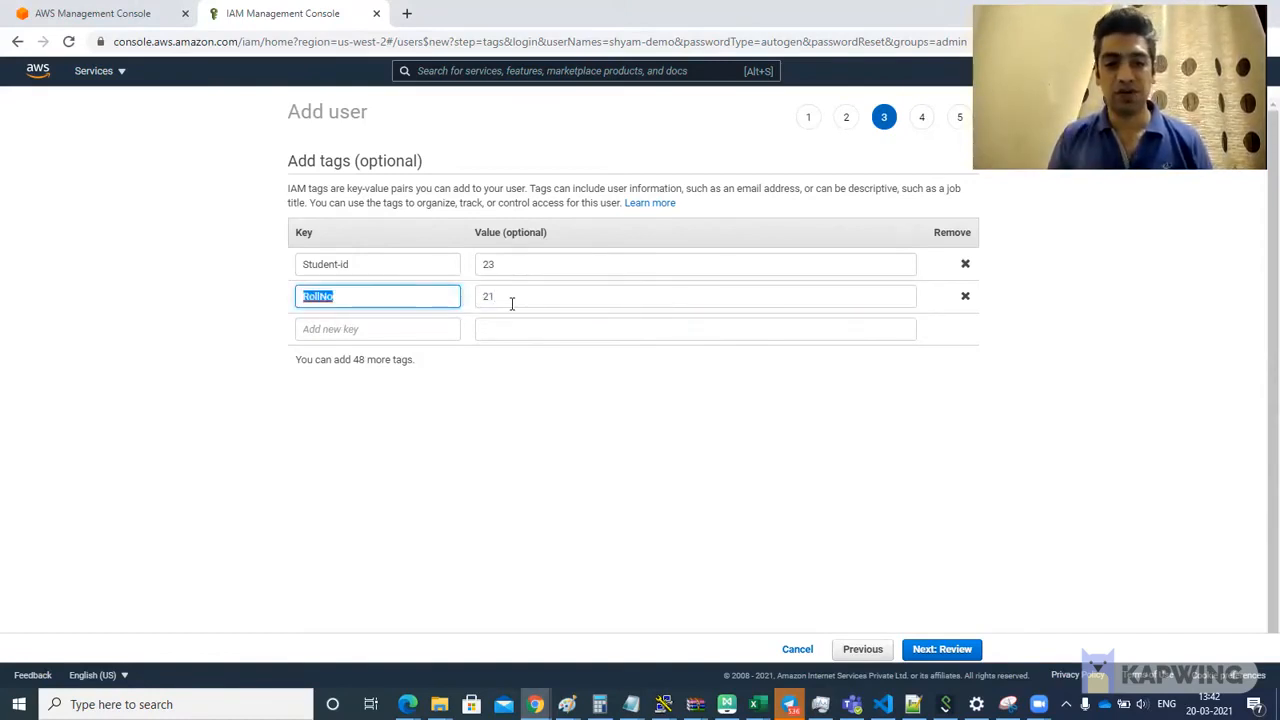
key(Tab)
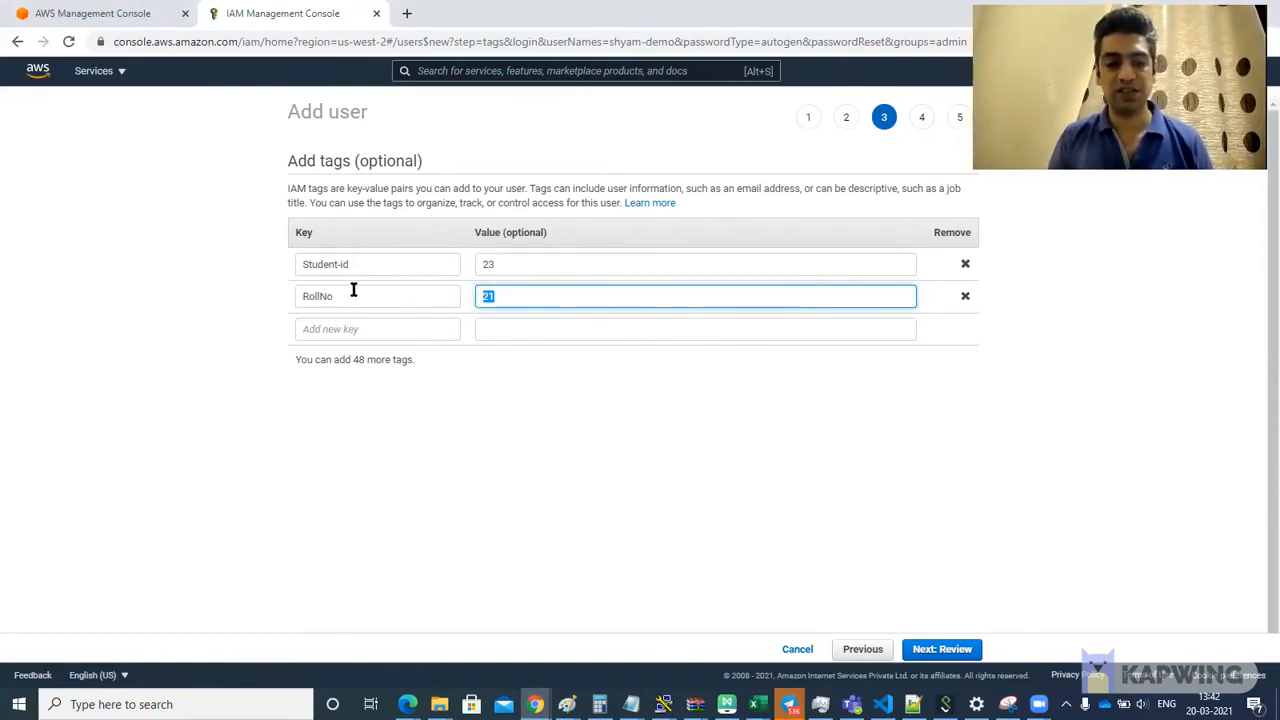
click(965, 296)
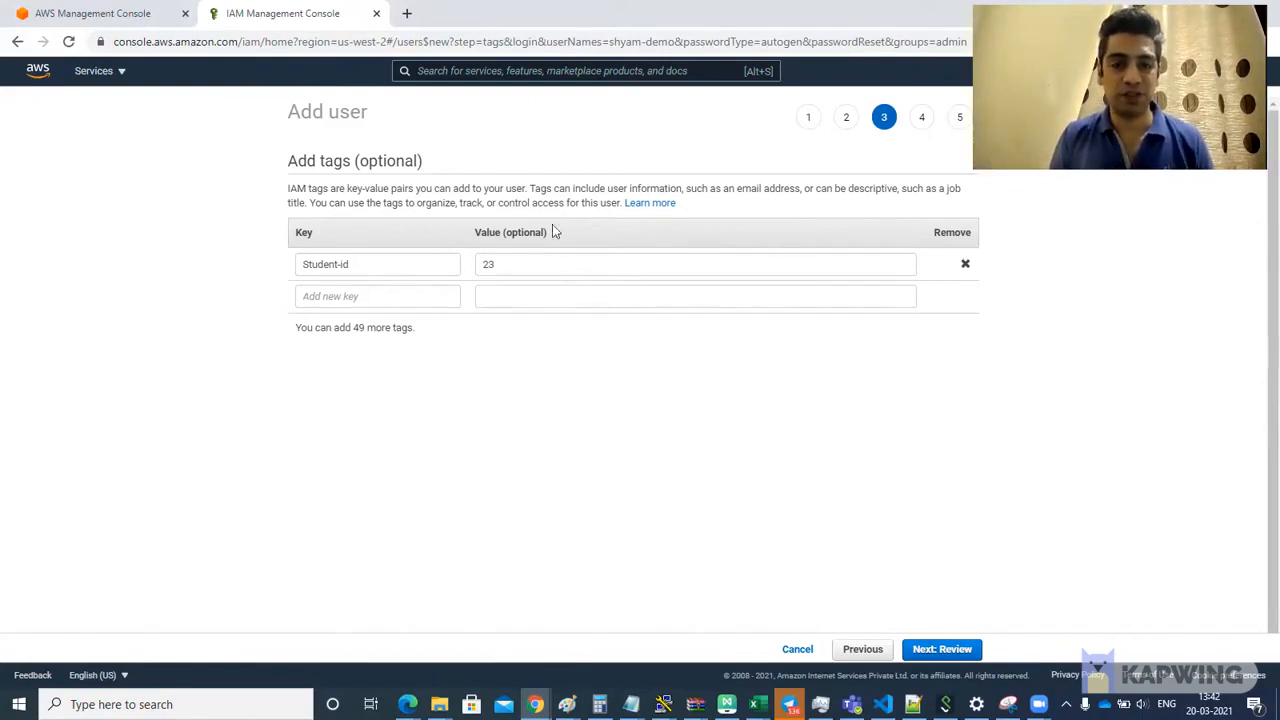
- Change the remaining tag to key Dept with value Reasearch
click(400, 268)
drag(341, 266, 245, 268)
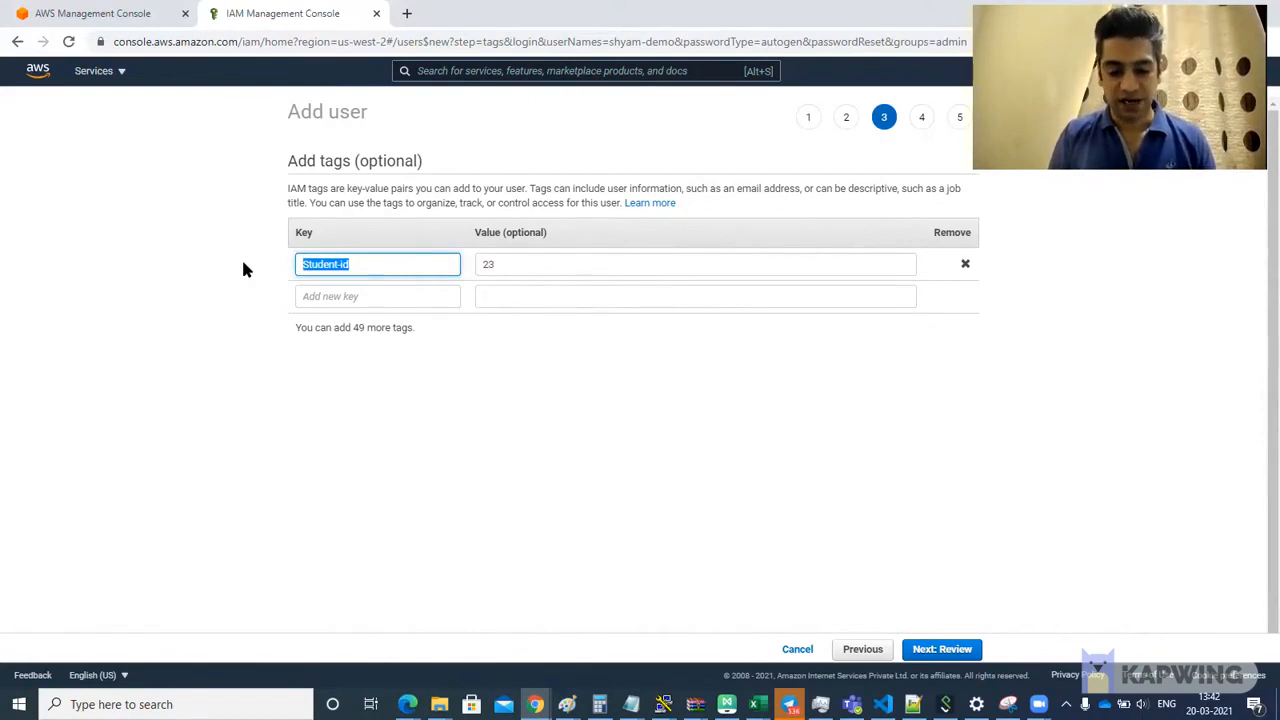
text(Dept)
key(ctrl+a)
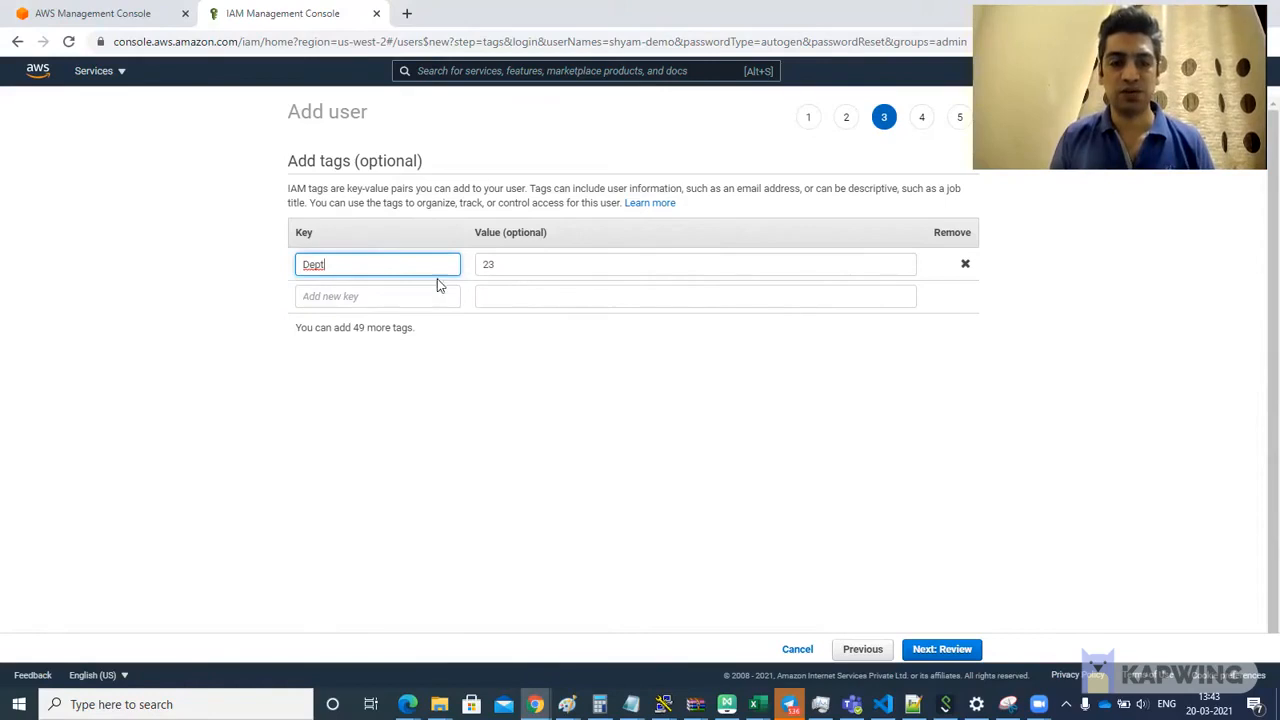
click(503, 266)
key(BackSpace)
key(BackSpace)
text(R)
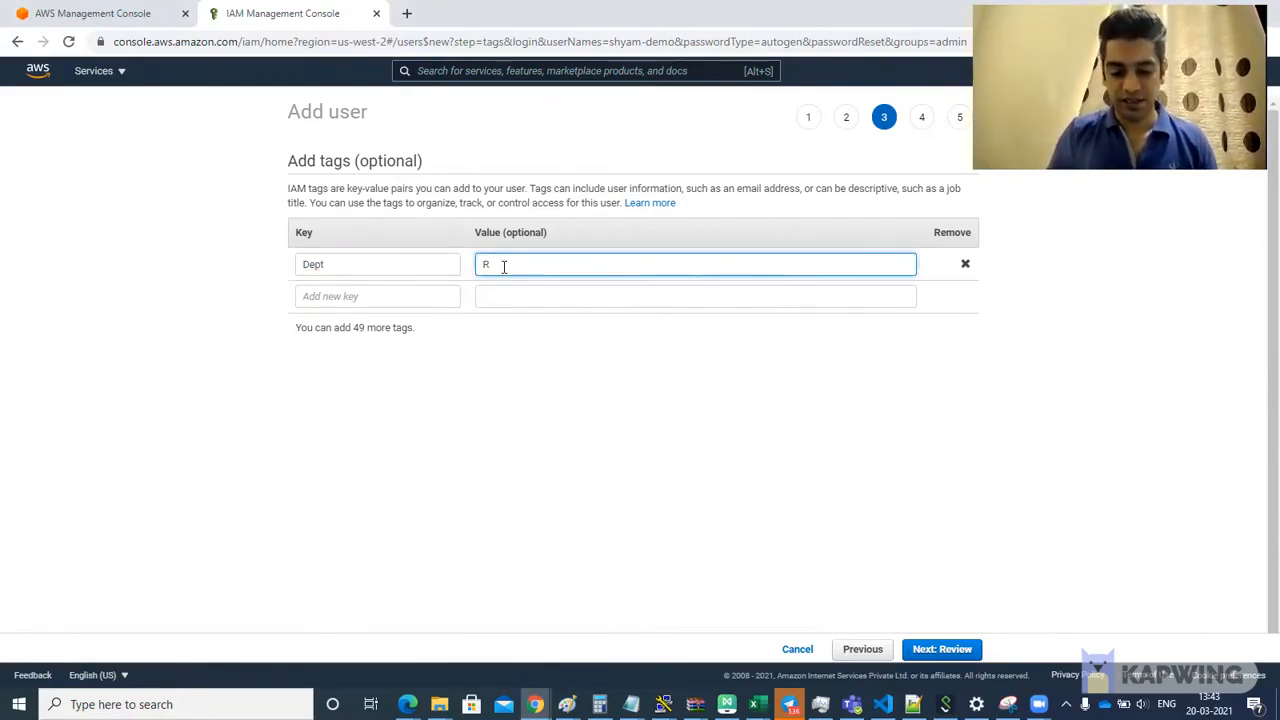
text(&)
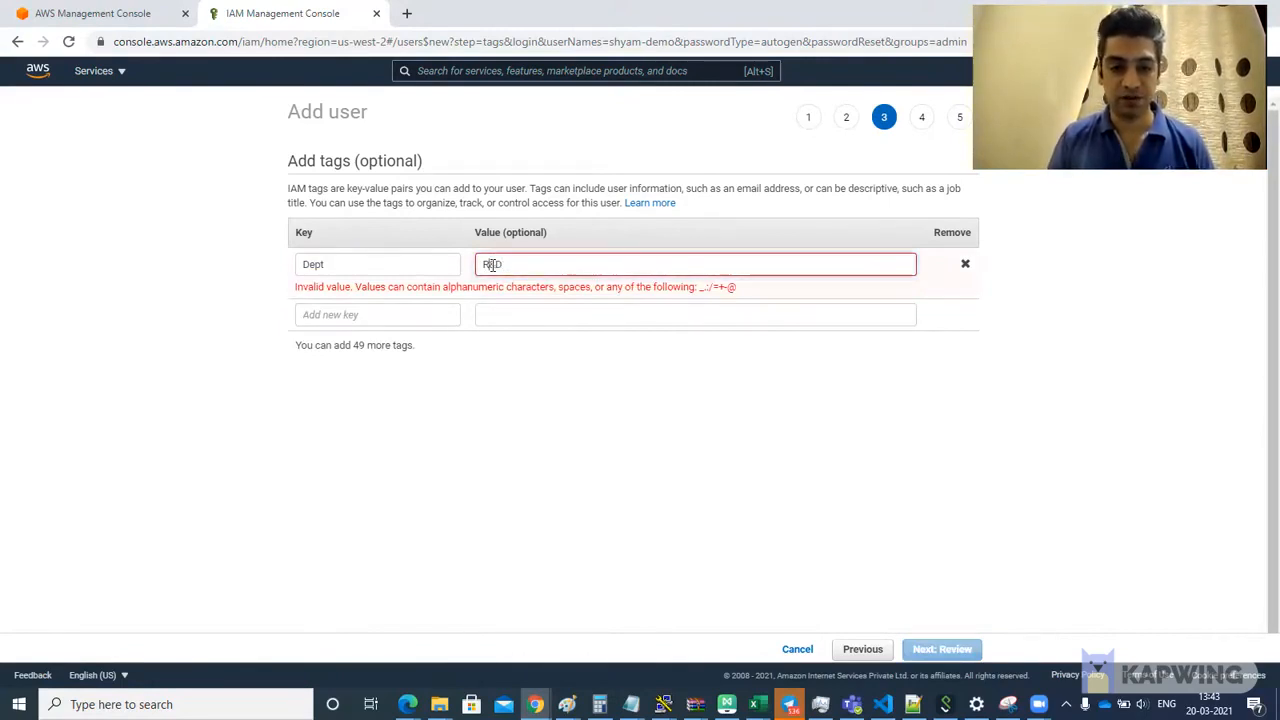
key(BackSpace)
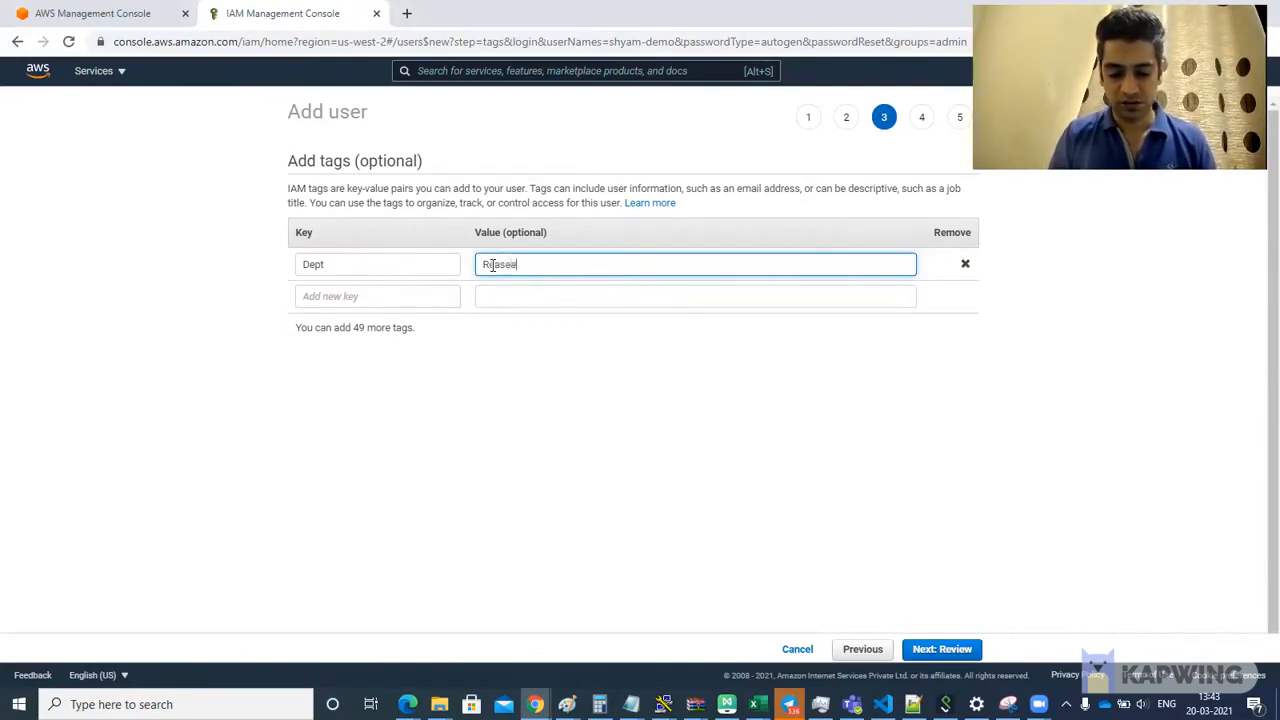
click(890, 327)
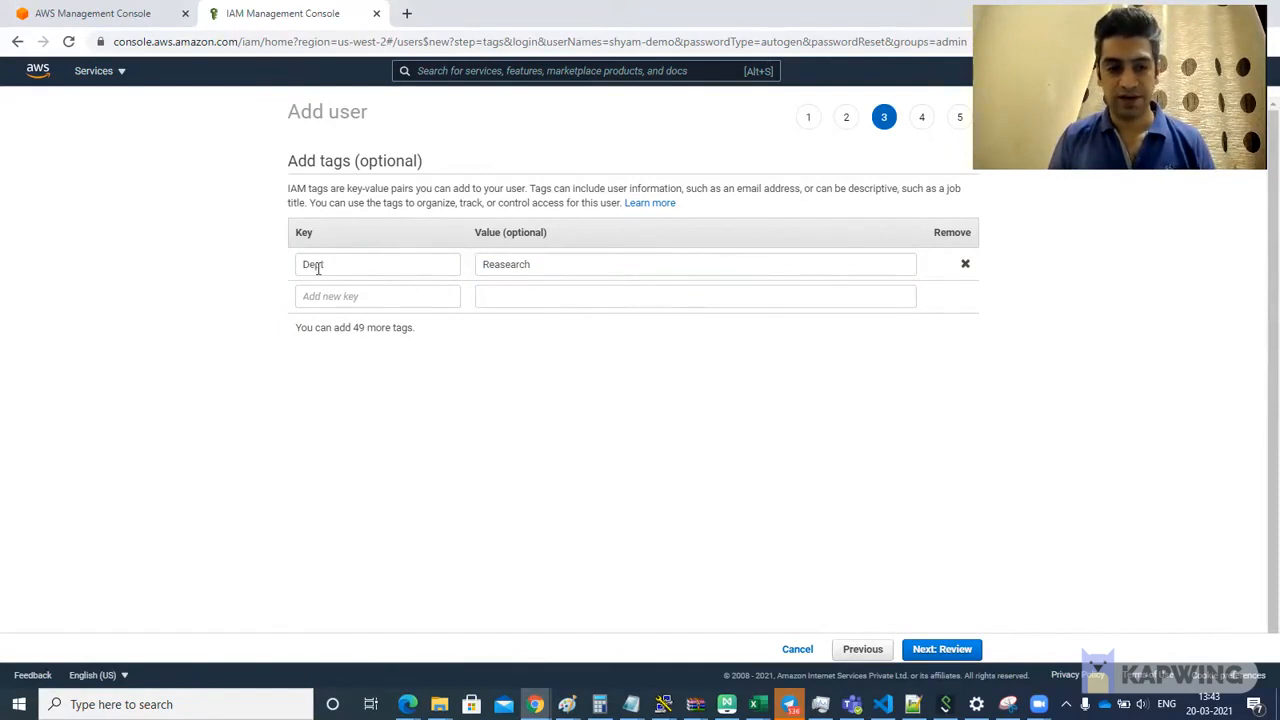
- Review and create user shyam-demo, then show its autogenerated password
click(929, 651)
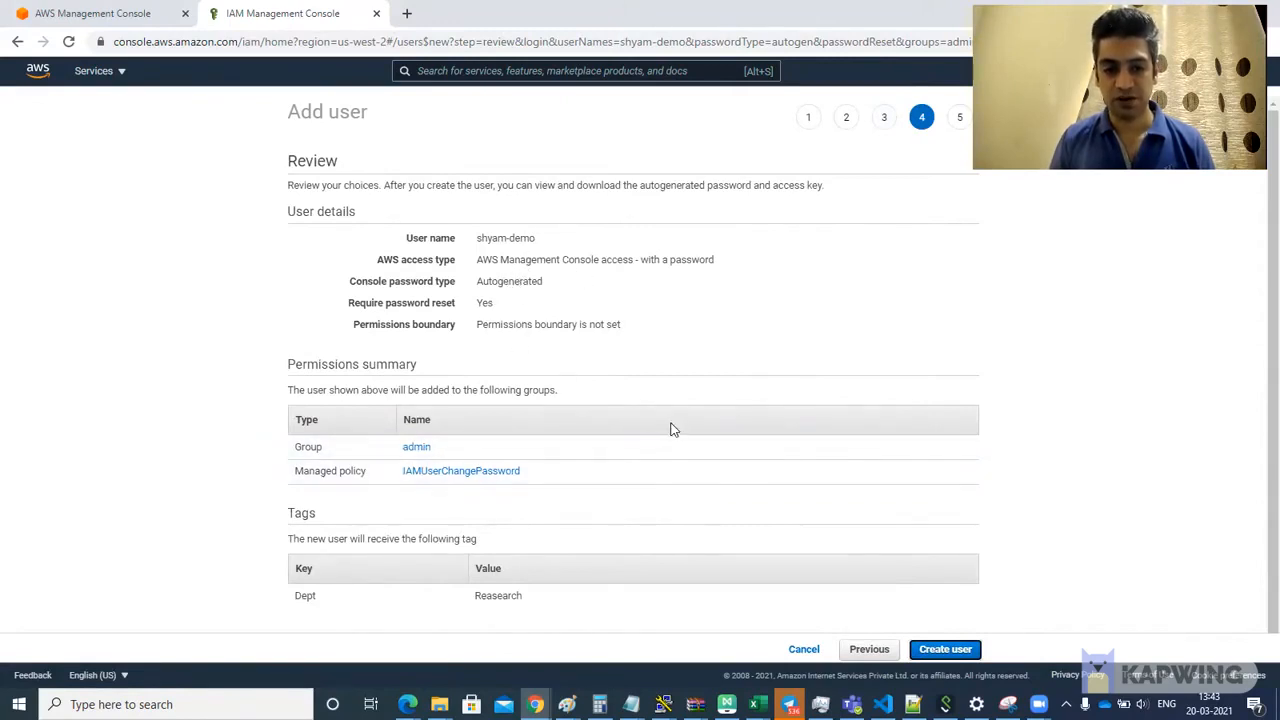
click(945, 651)
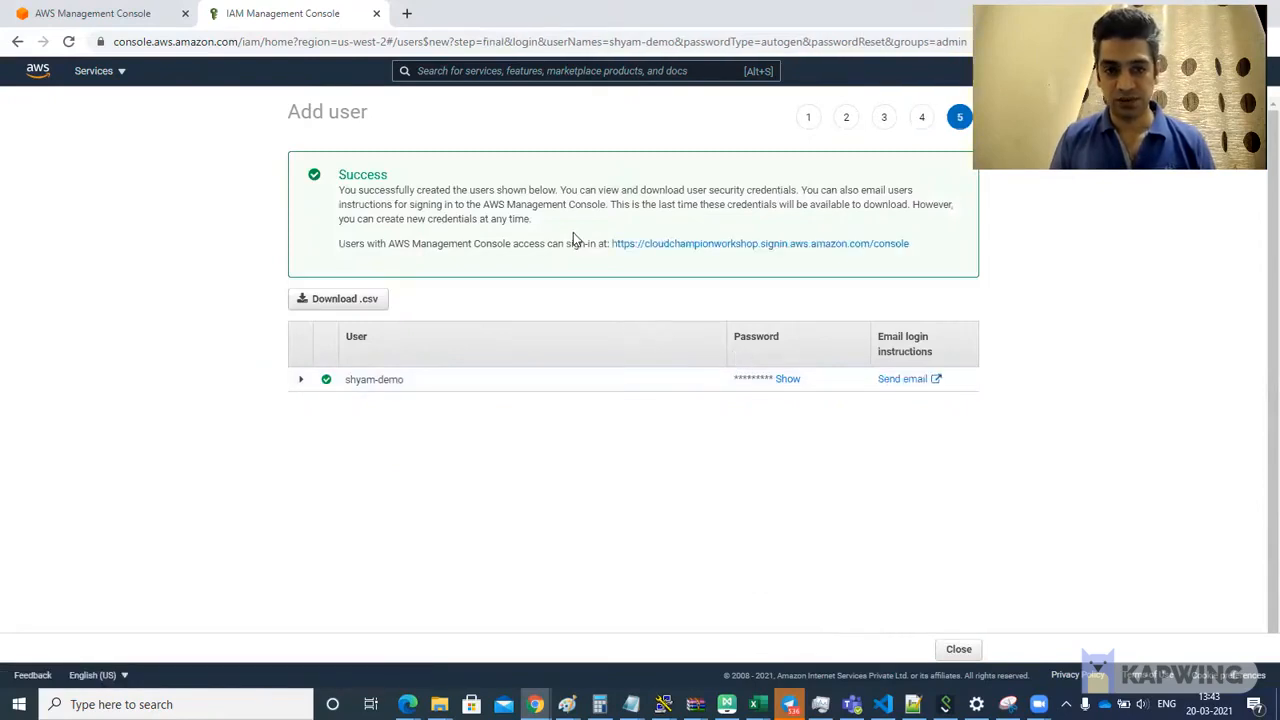
click(788, 381)
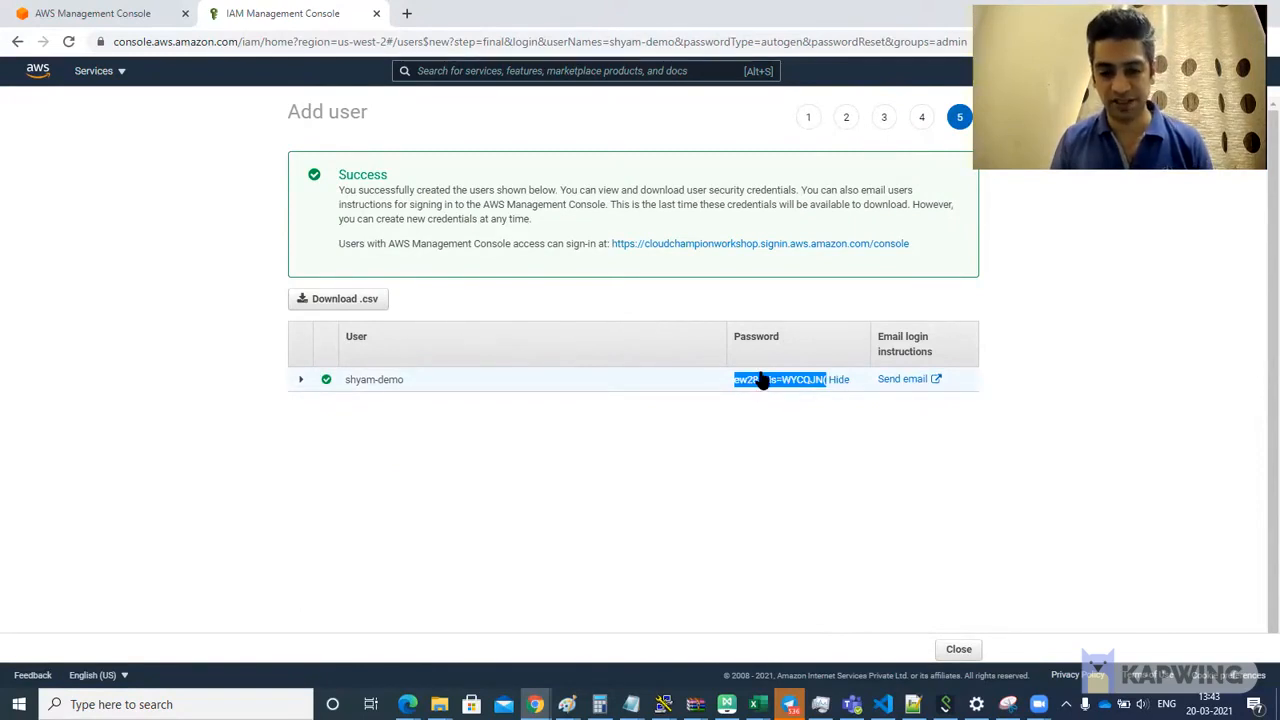
- In Notepad, paste the generated password and add the user name shyam-demo above it
key(alt+Tab)
key(alt+Tab)
key(alt+Tab)
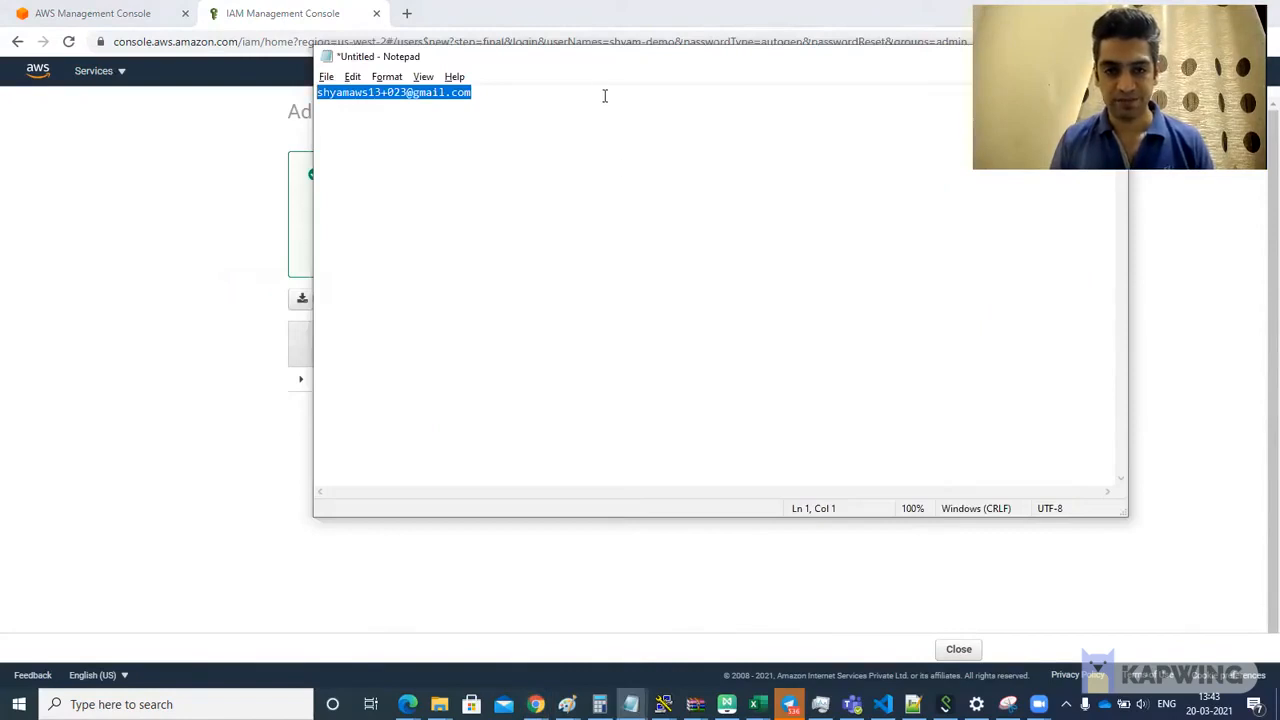
key(End)
key(Return)
key(Up)
- Copy the cloudchampionworkshop sign-in URL from the success page and paste it at the top of the notes
key(alt+Tab)
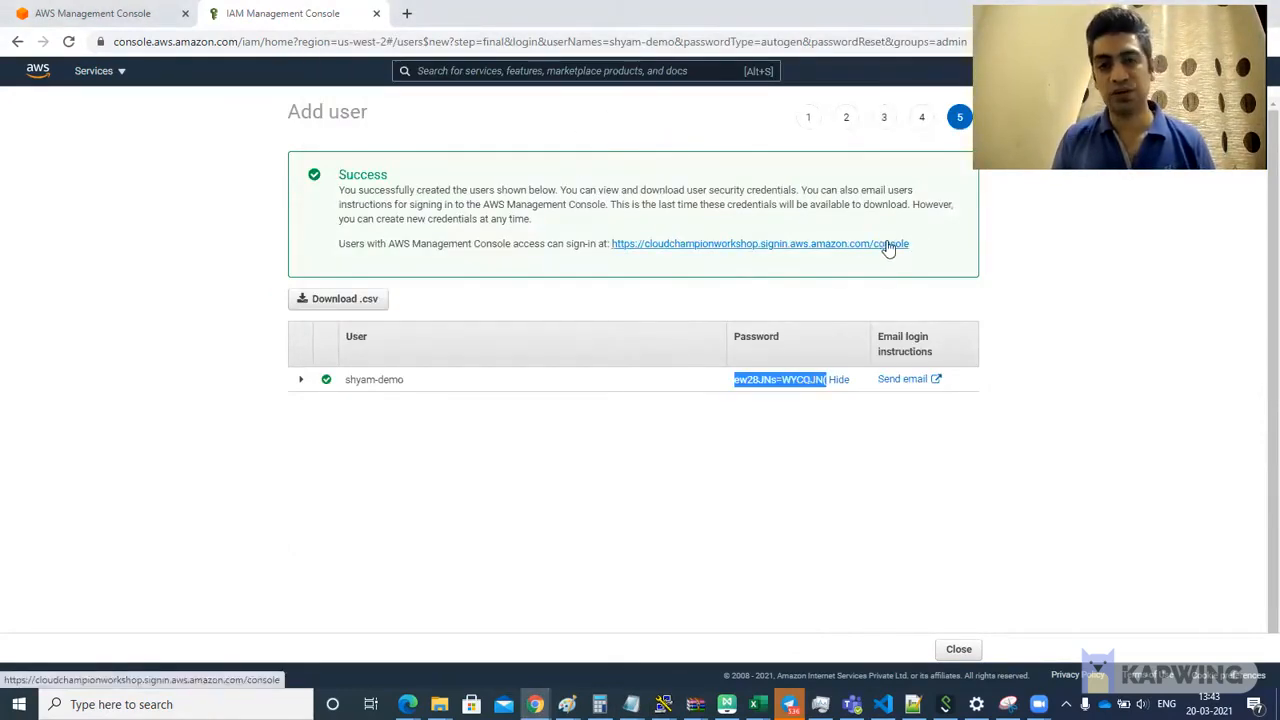
drag(914, 242, 614, 257)
key(ctrl+c)
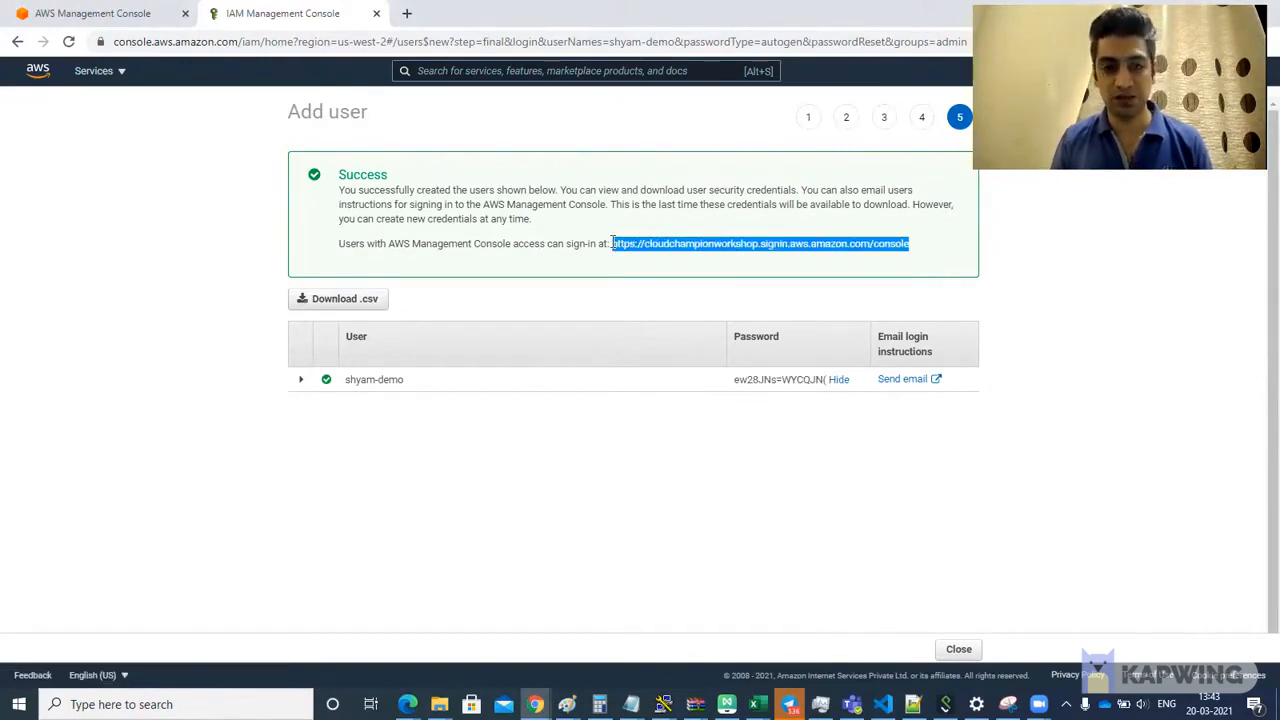
key(alt+Tab)
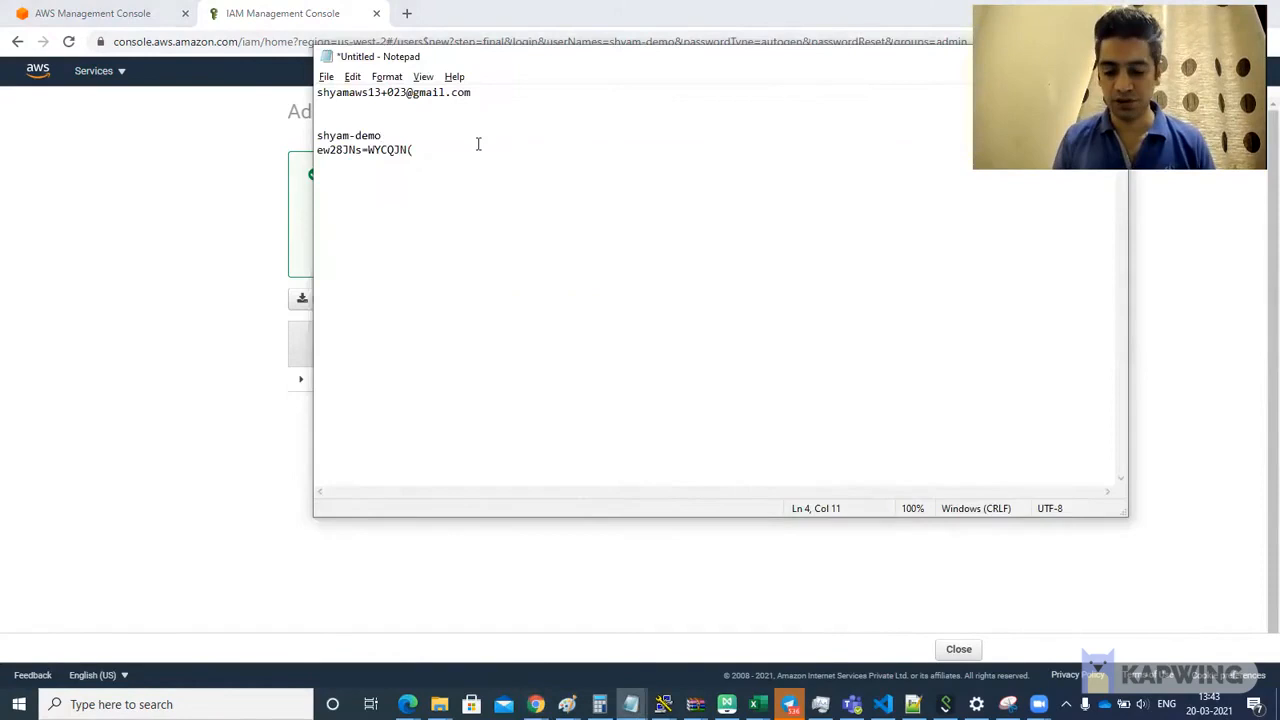
key(Home)
key(Return)
key(Up)
key(ctrl+v)
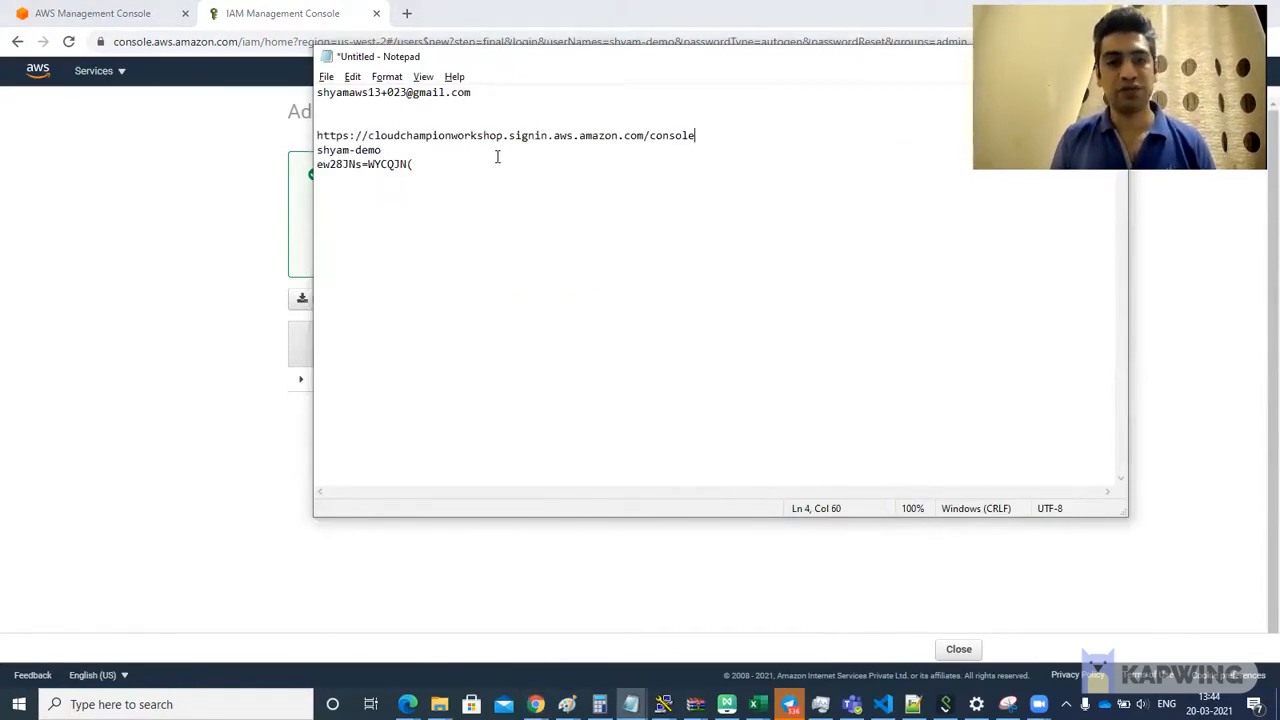
- Select the sign-in URL line in the notes and return to the IAM success page
drag(710, 135, 319, 150)
drag(415, 164, 322, 172)
click(267, 210)
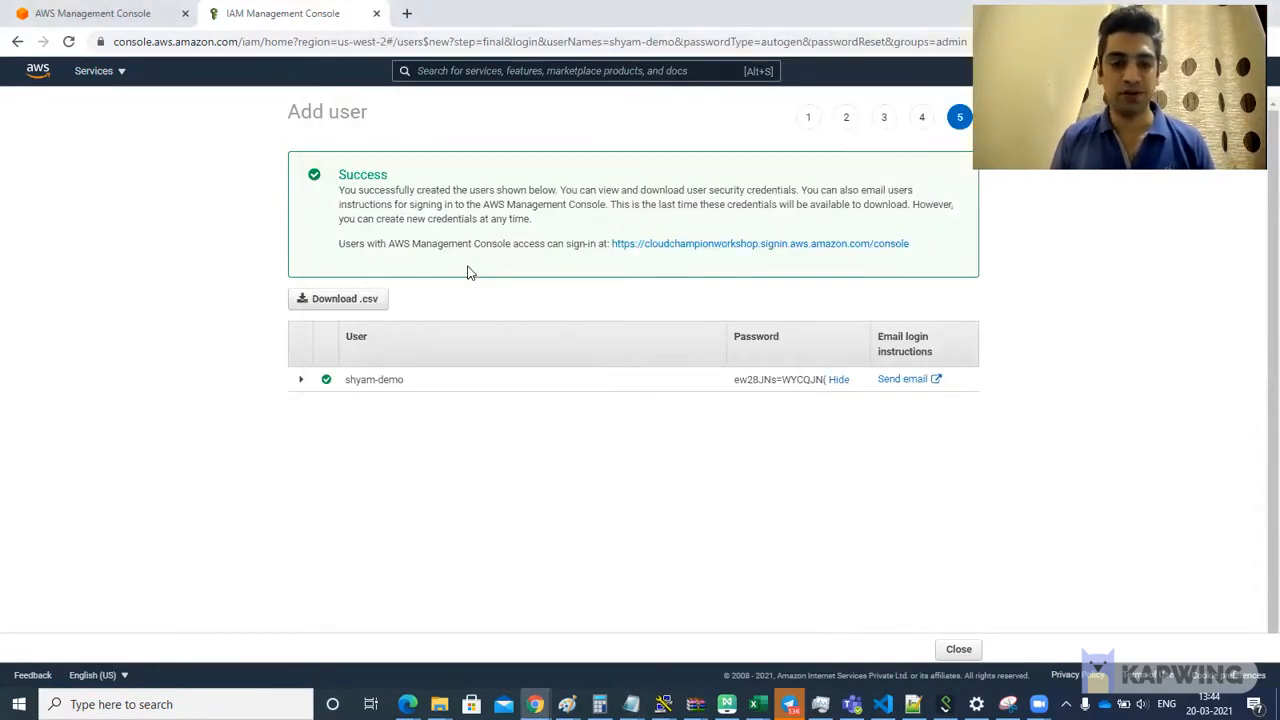
key(alt+Tab)
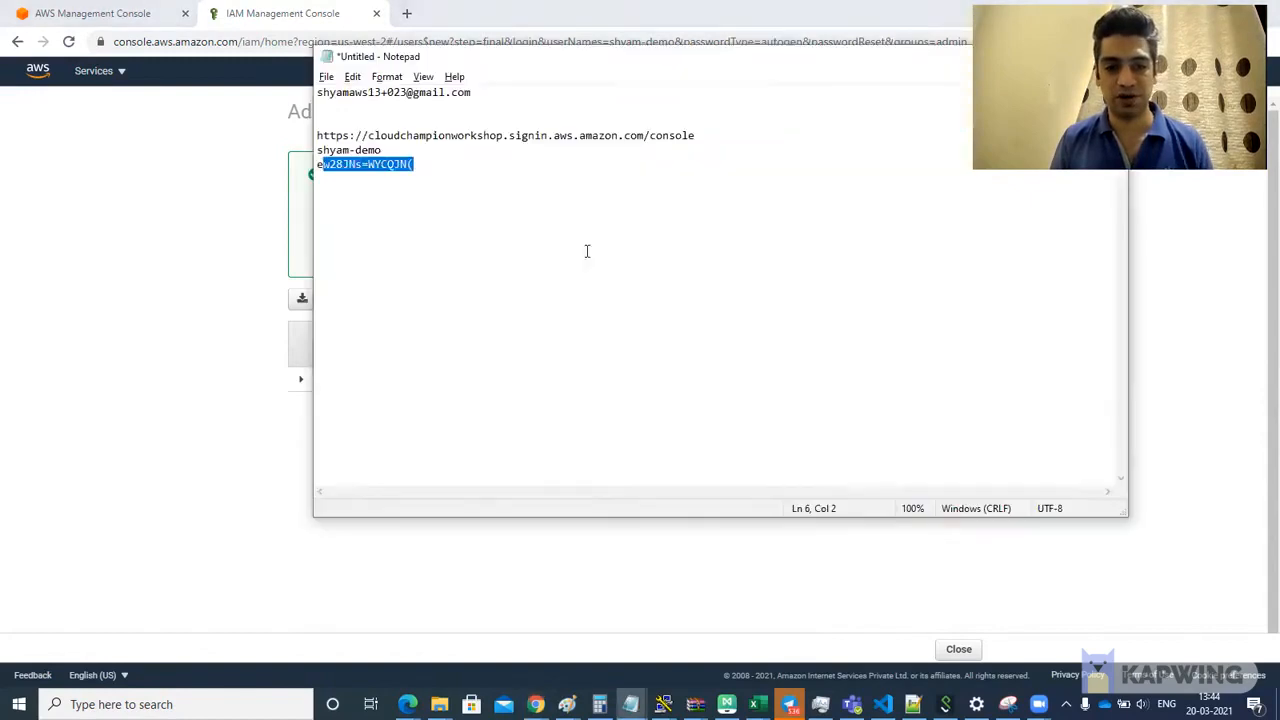
click(710, 133)
key(shift+Home)
key(ctrl+c)
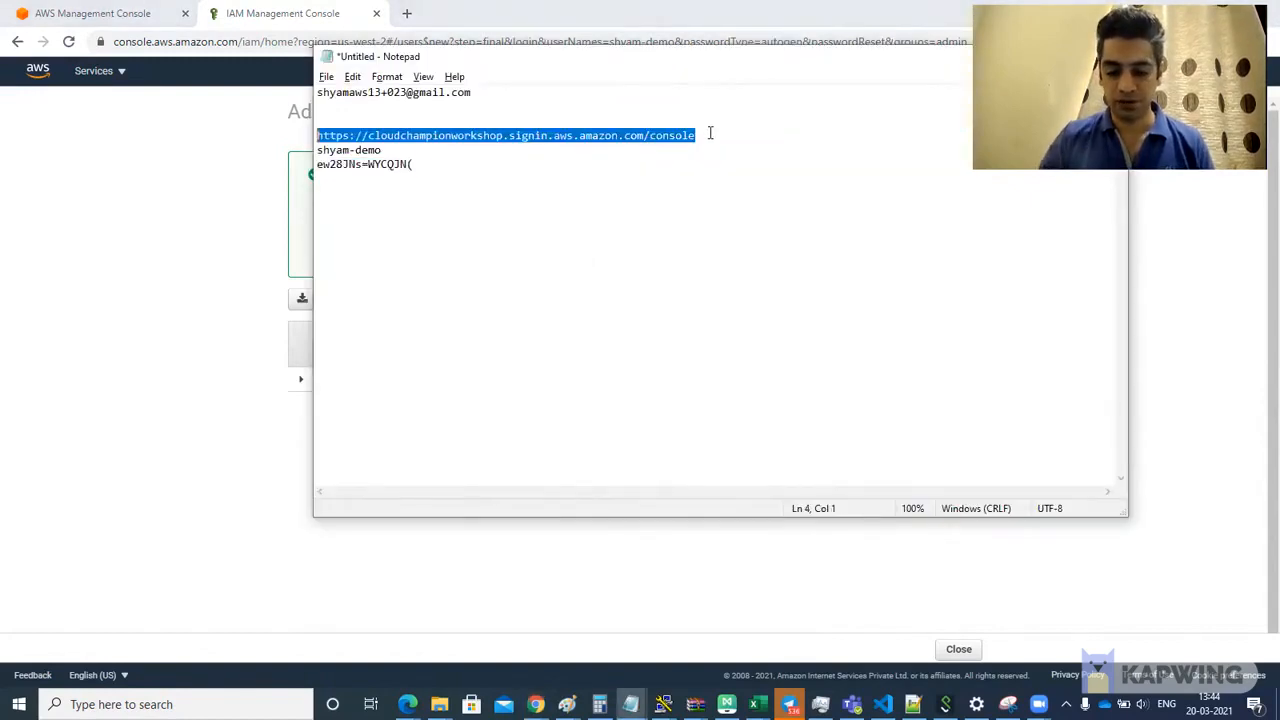
key(alt+Tab)
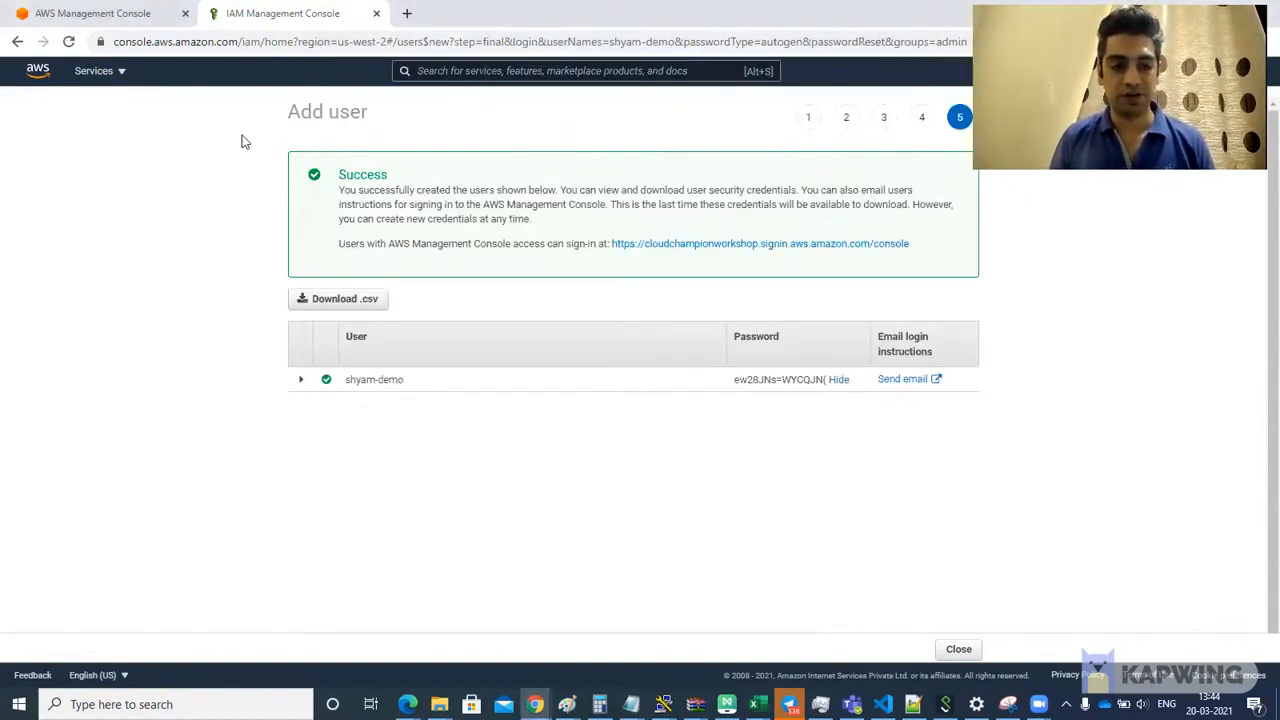
key(alt+Tab)
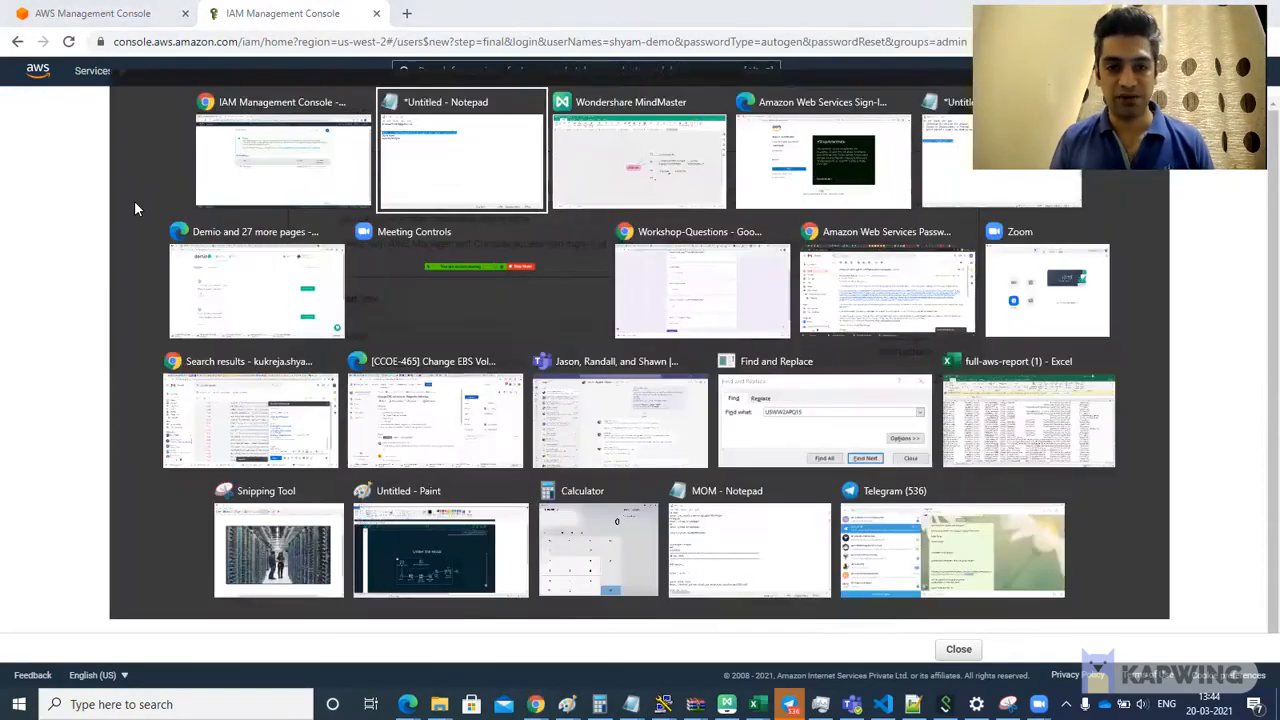
- Open the cloudchampionworkshop alias sign-in URL in Edge and enter user name shyam-demo
key(alt+Tab)
key(alt+Tab)
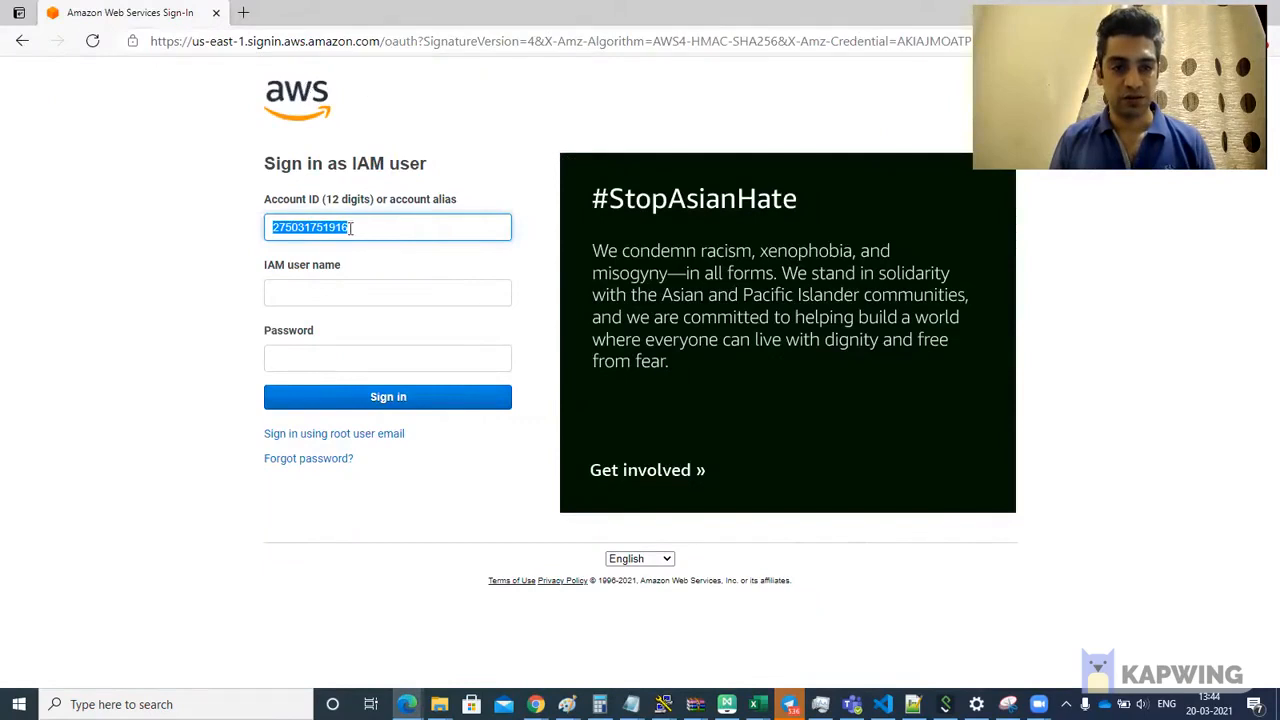
key(ctrl+l)
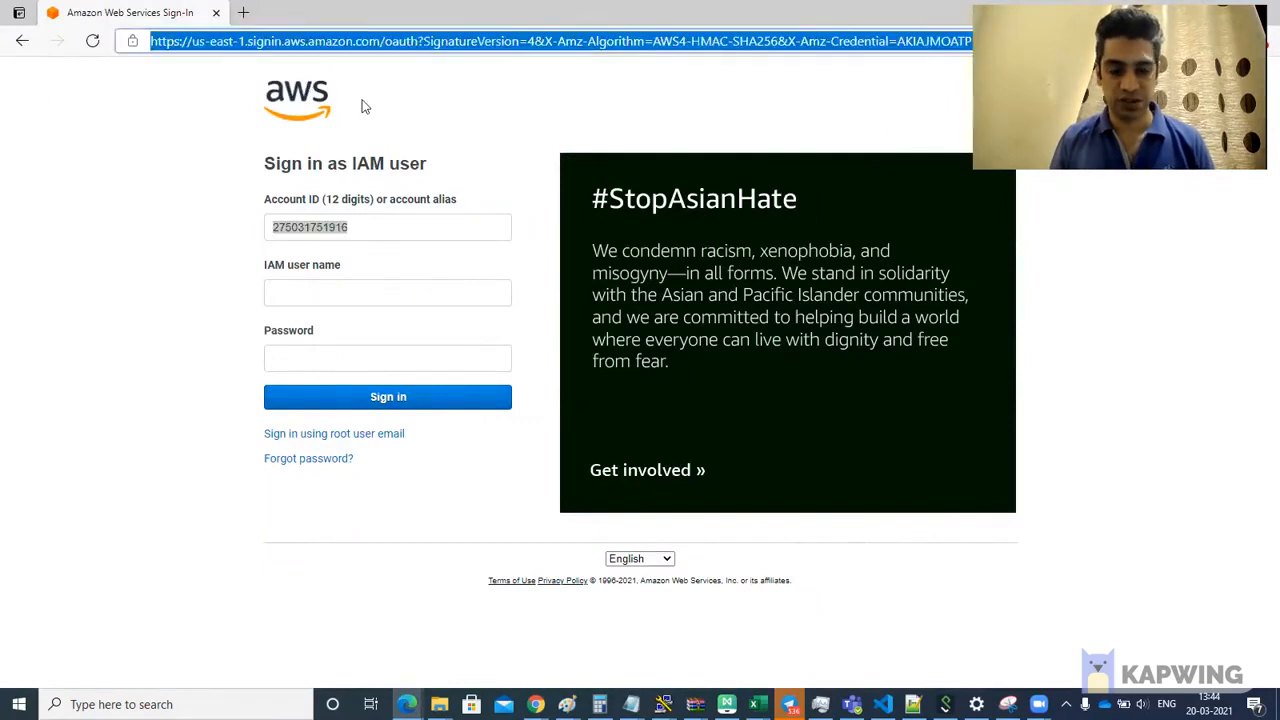
key(ctrl+v)
key(Return)
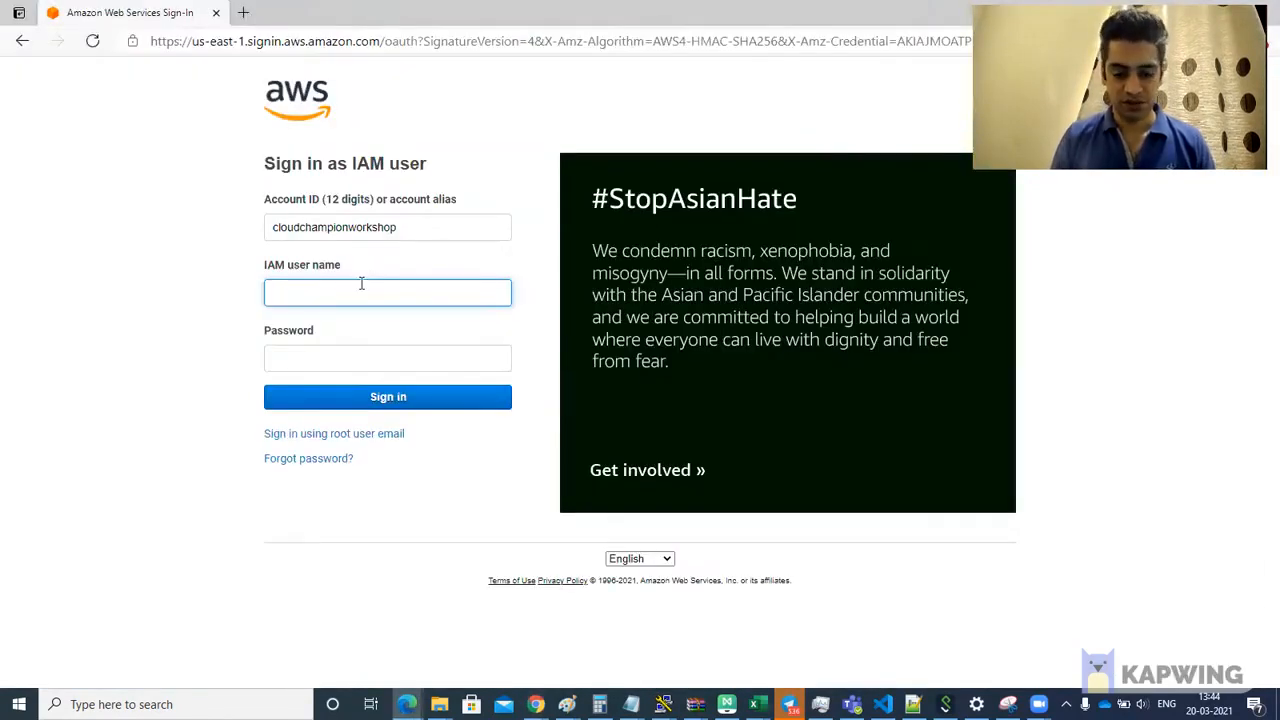
text(shyam-demo)
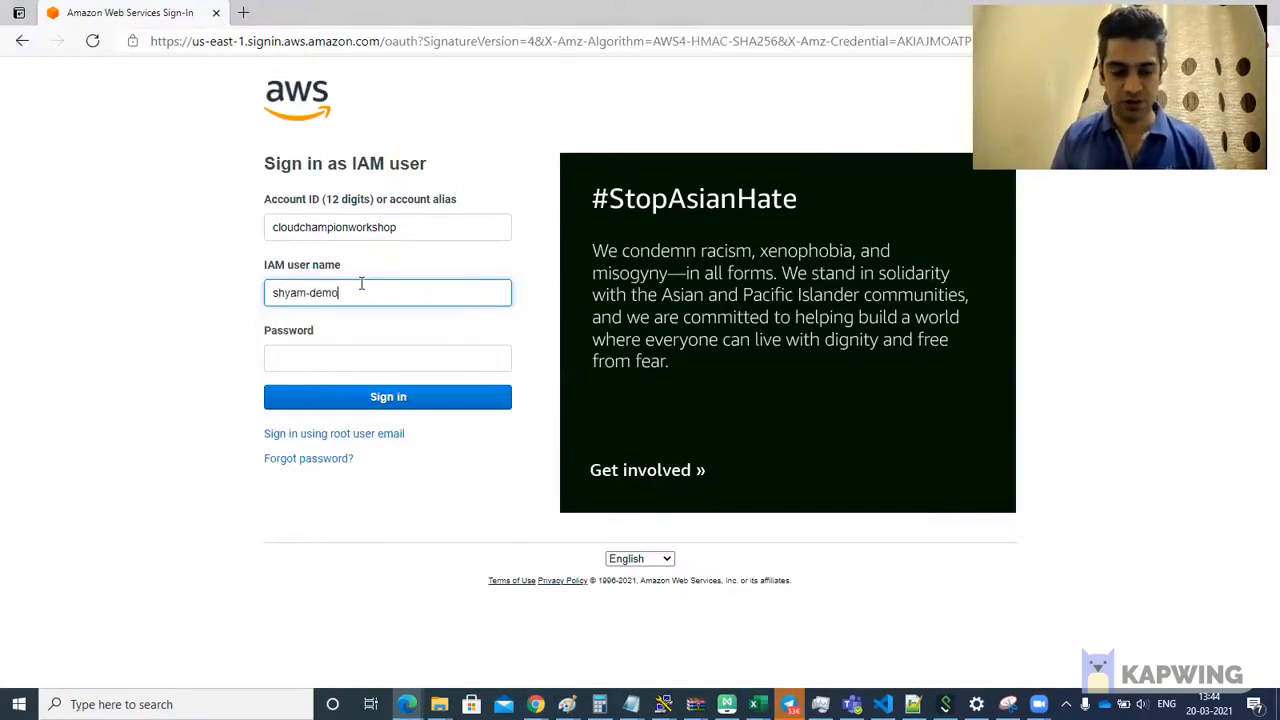
- Sign in with the temporary password copied from the notes, then paste it as the old password
key(alt+Tab)
key(alt+Tab)
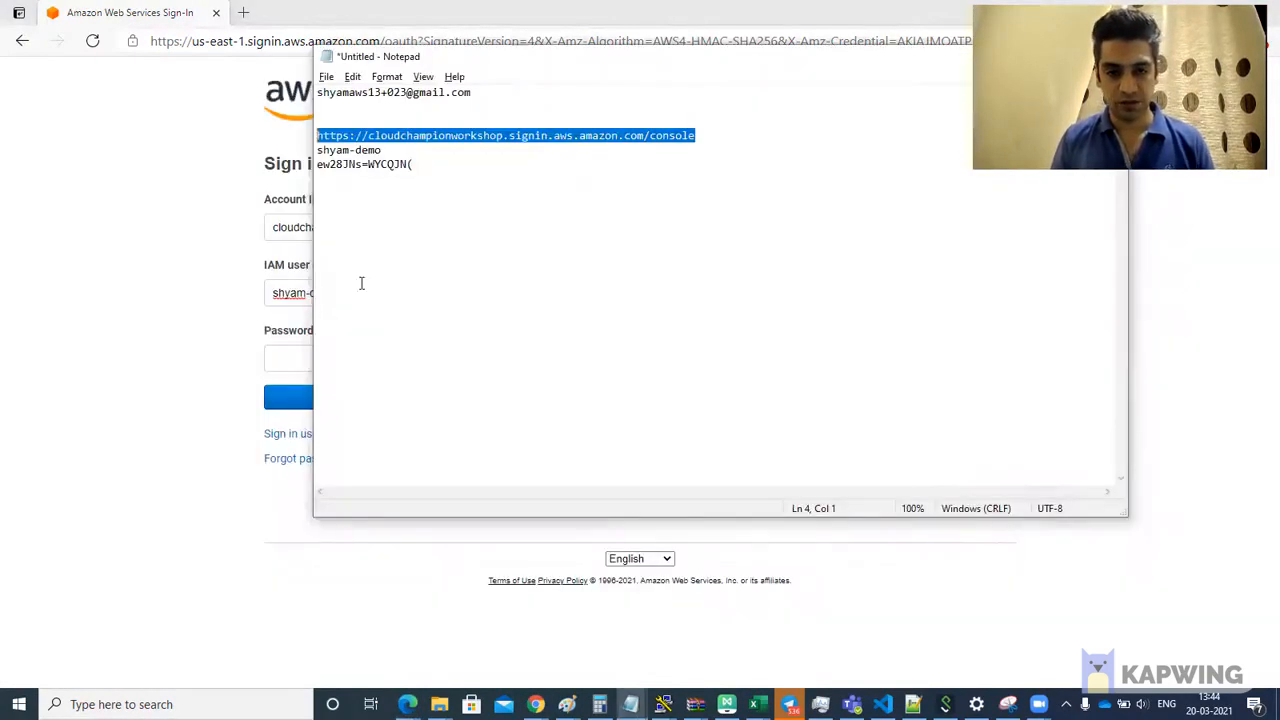
click(432, 164)
key(shift+Home)
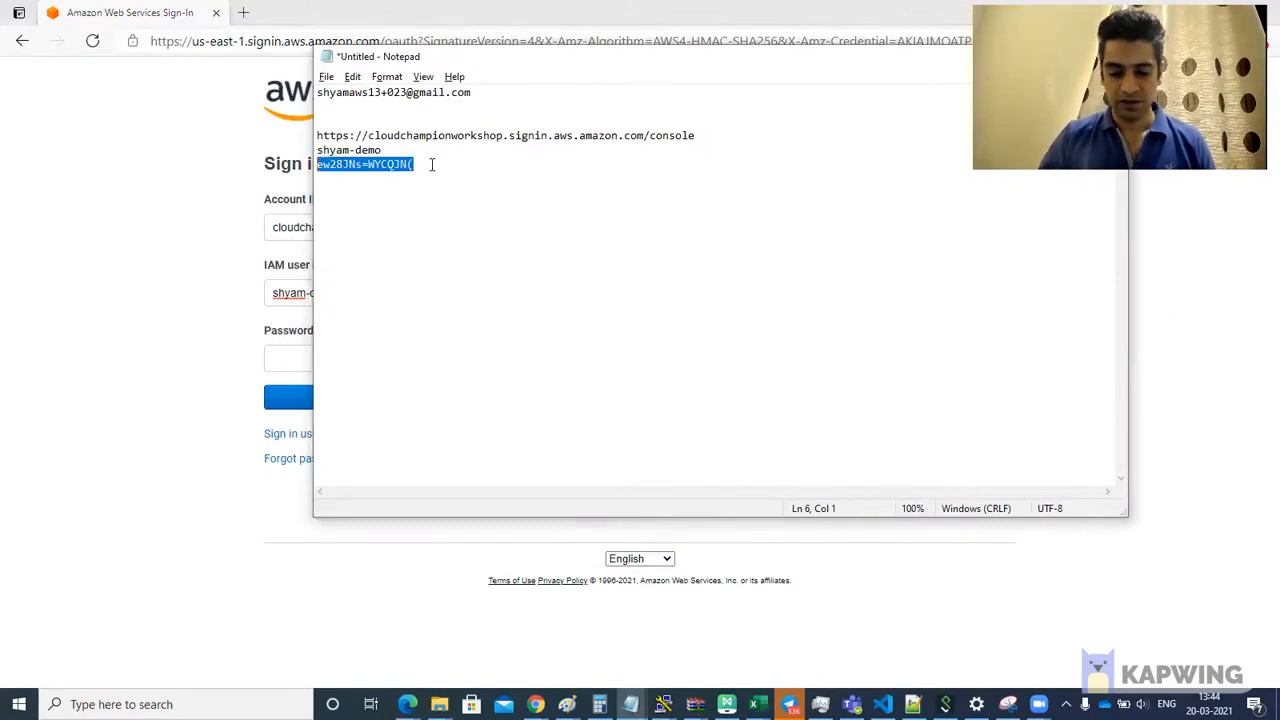
key(alt+Tab)
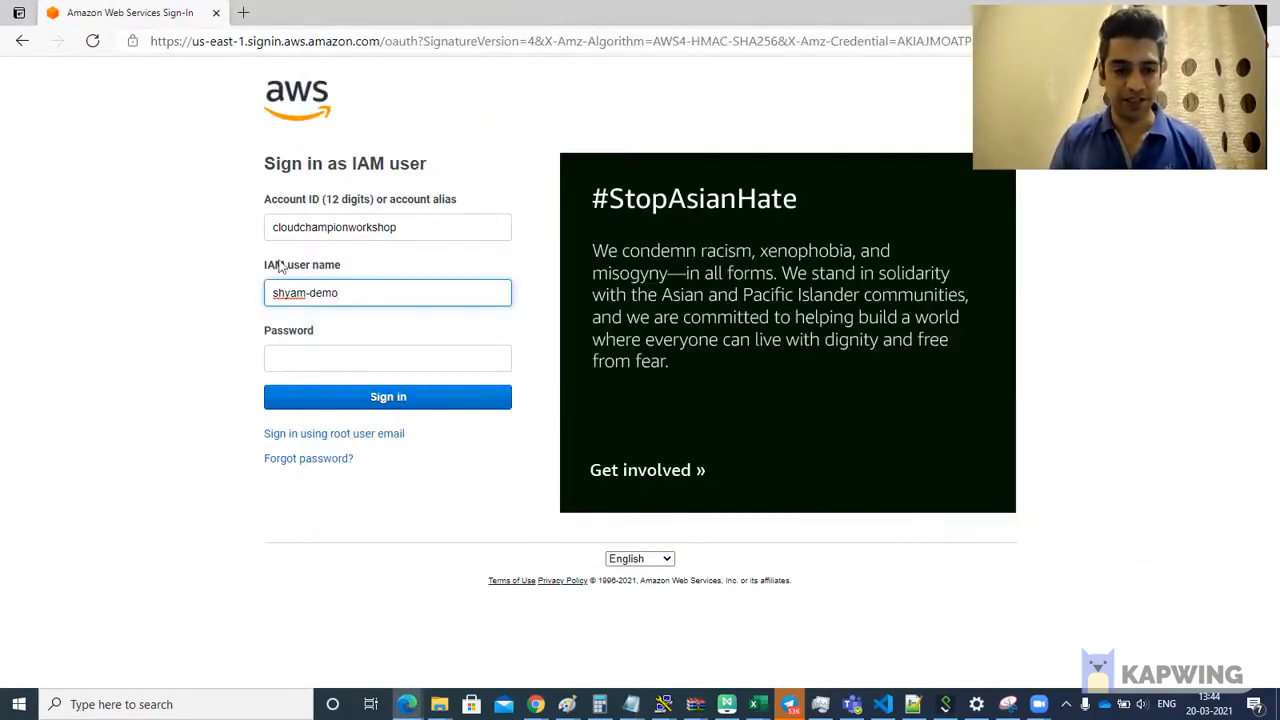
click(353, 352)
key(ctrl+v)
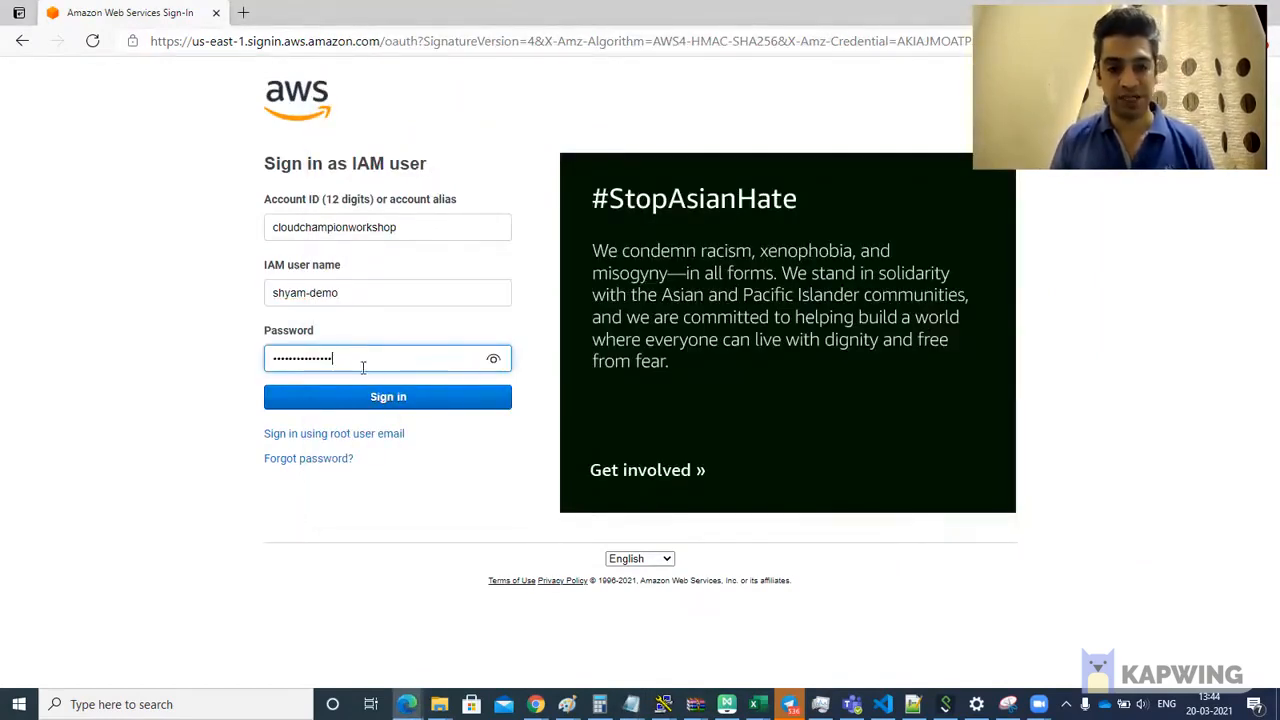
click(388, 407)
click(556, 242)
key(ctrl+v)
- Enter and retype the new password for shyam-demo, then confirm the password change
click(575, 286)
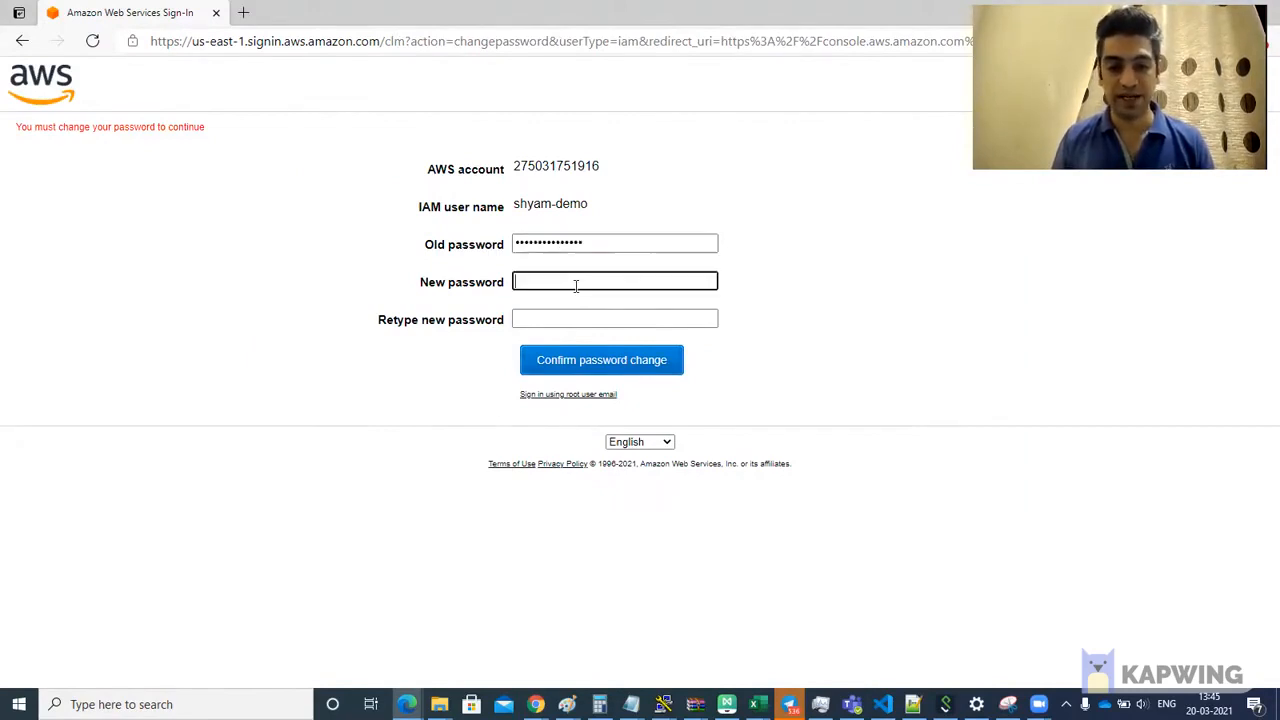
text(***********)
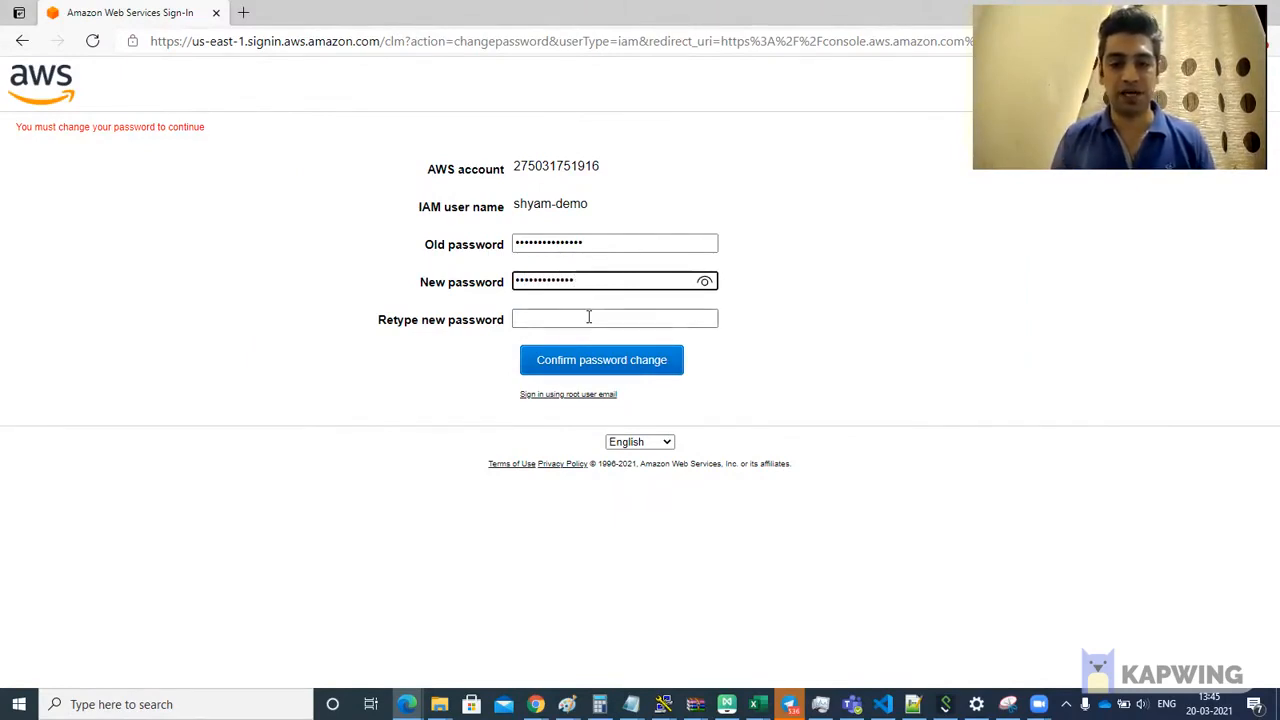
click(589, 317)
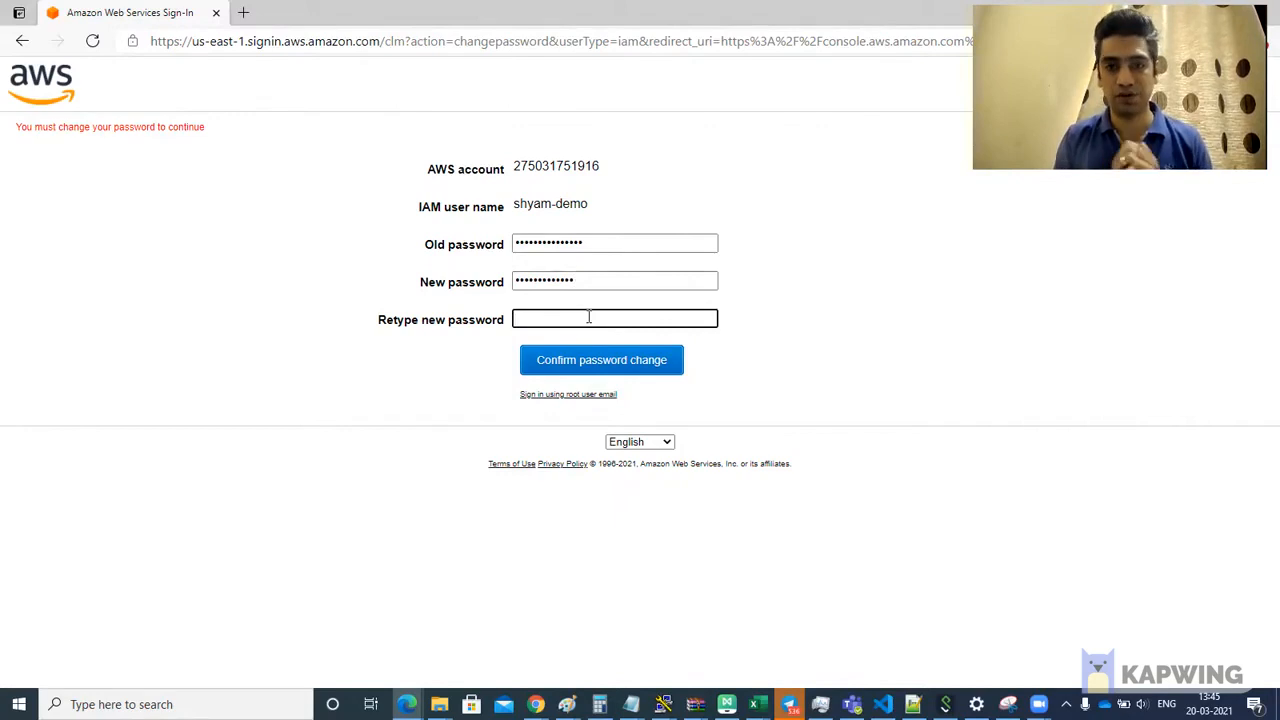
text(**)
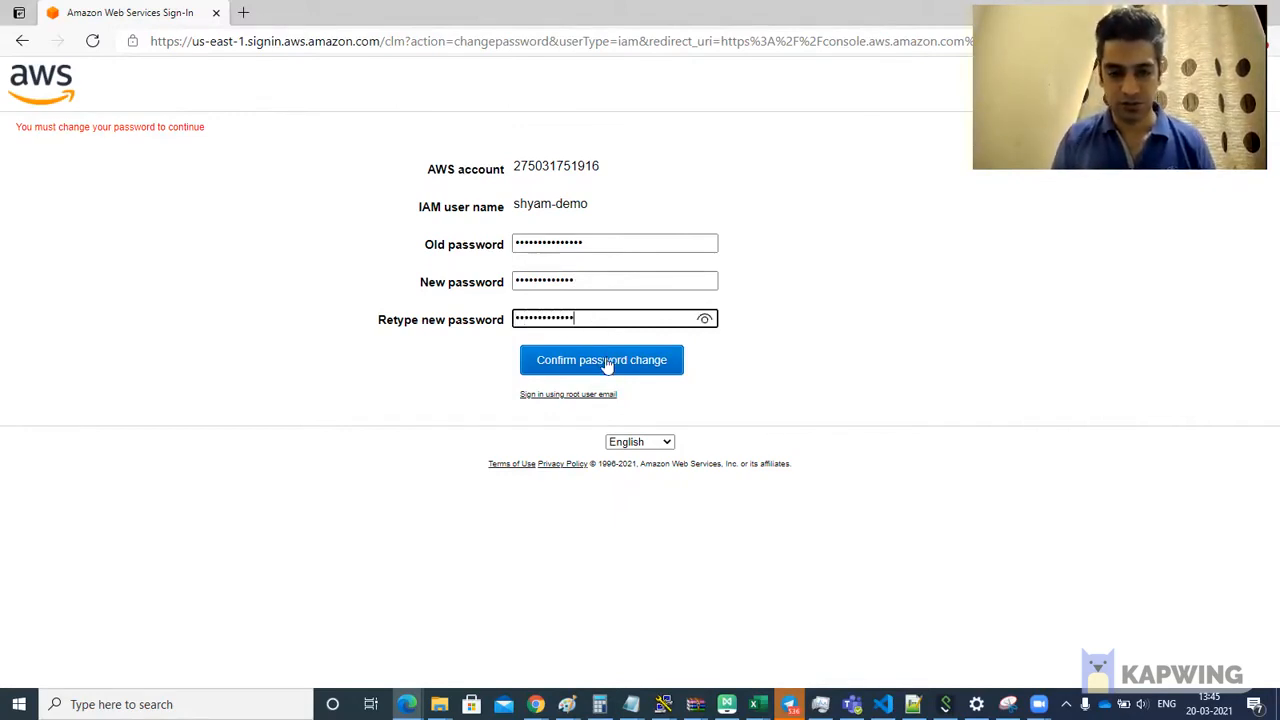
click(605, 364)
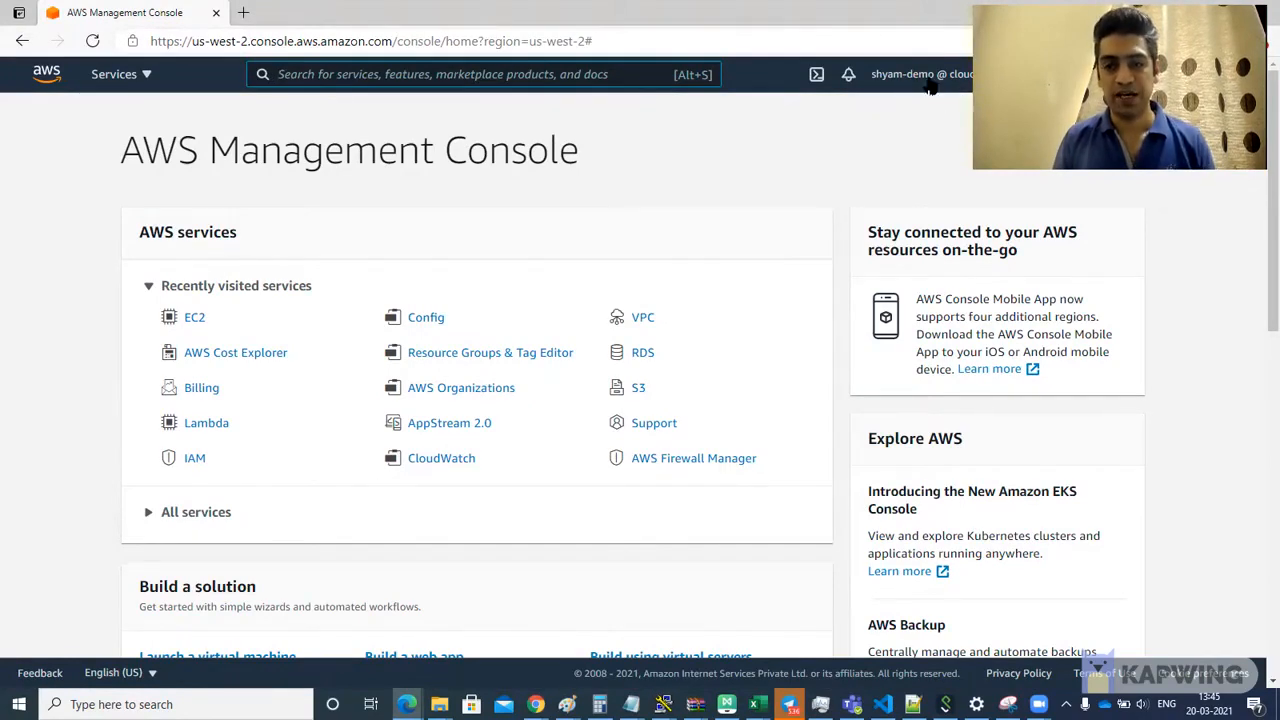
- Switch between the open browser windows and return to the signed-in Edge console
key(alt+Tab)
key(alt+Tab)
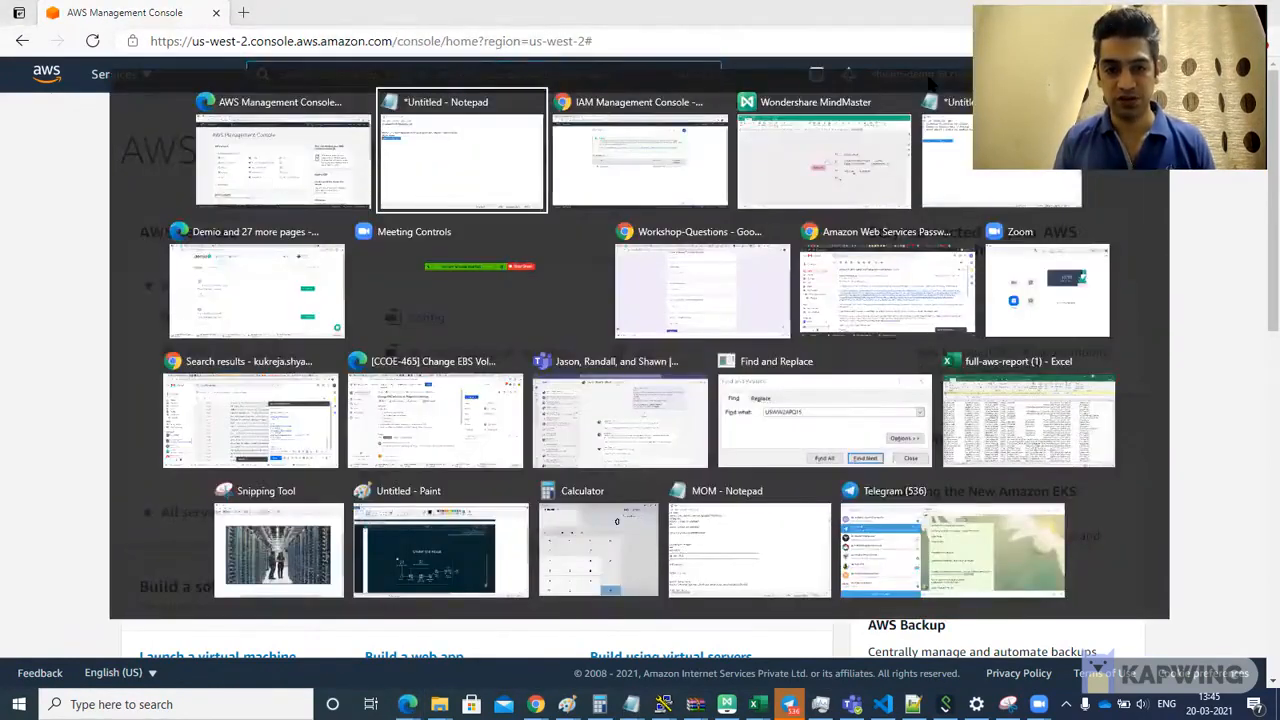
key(alt+Tab)
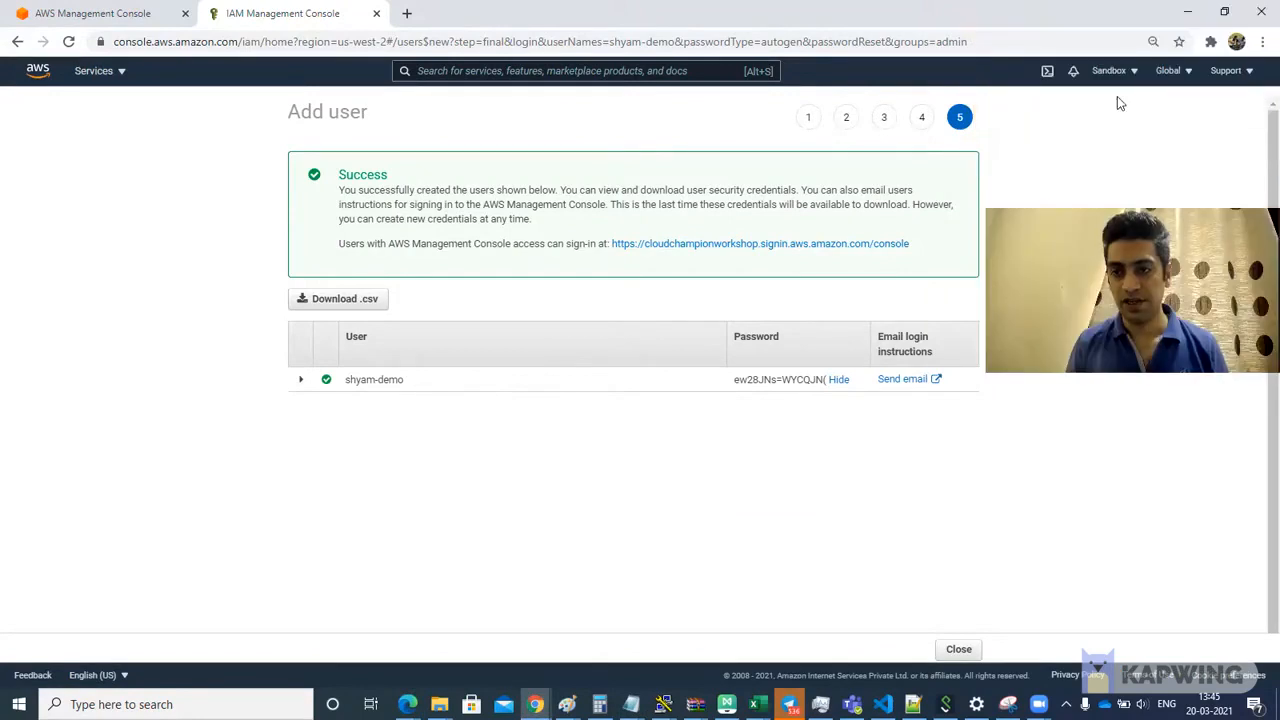
right_click(1128, 80)
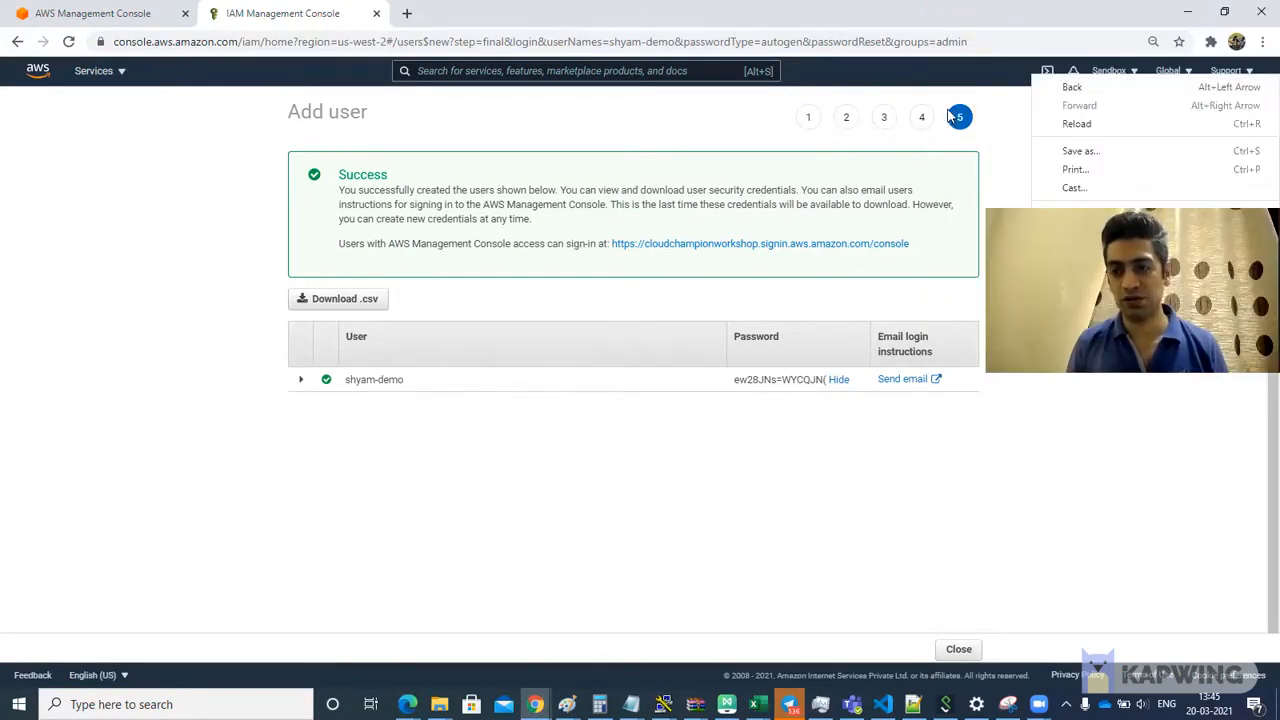
click(990, 115)
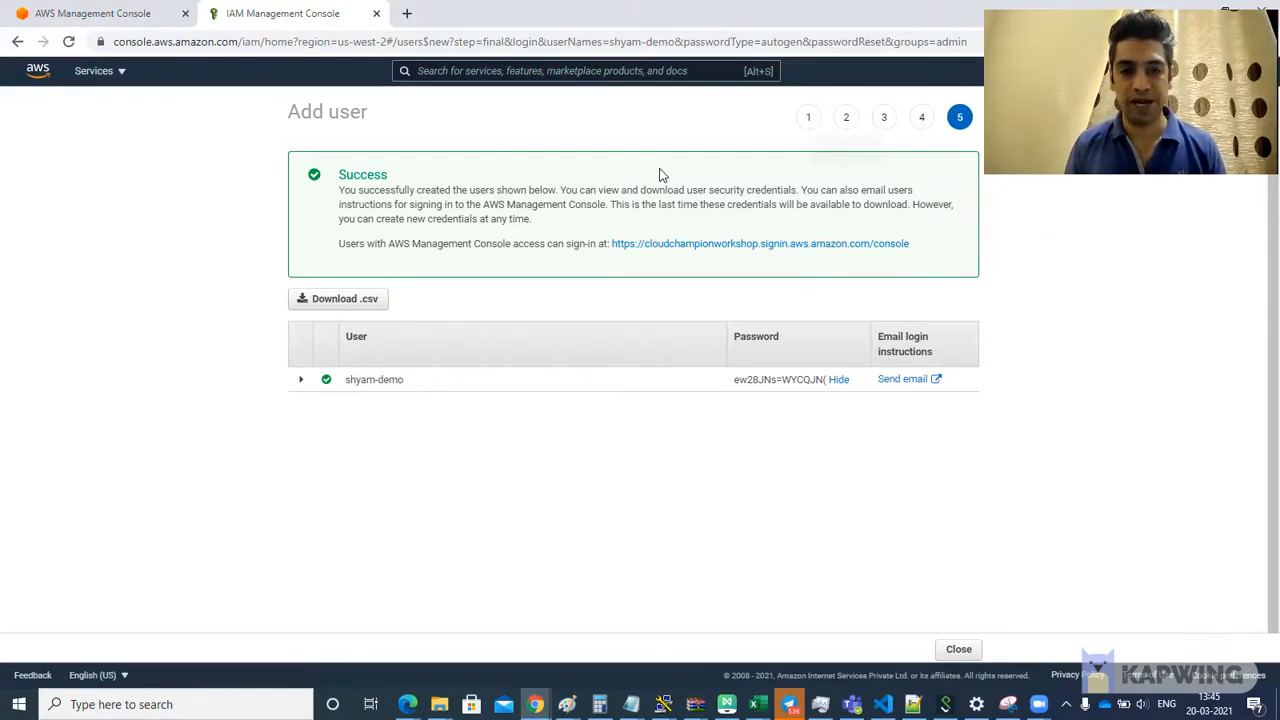
key(alt+Tab)
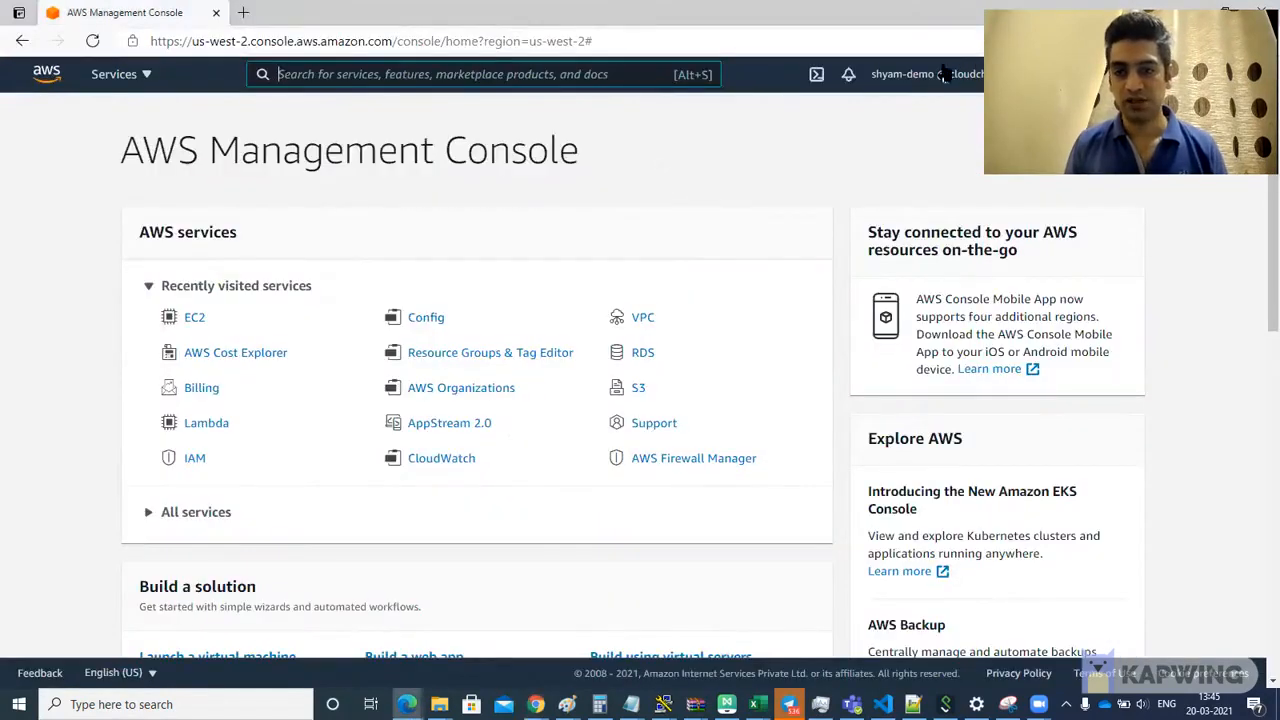
- Confirm the account menu shows the cloudchampionworkshop account's 12-digit number, then bring up the IAM Lab mind map
click(940, 75)
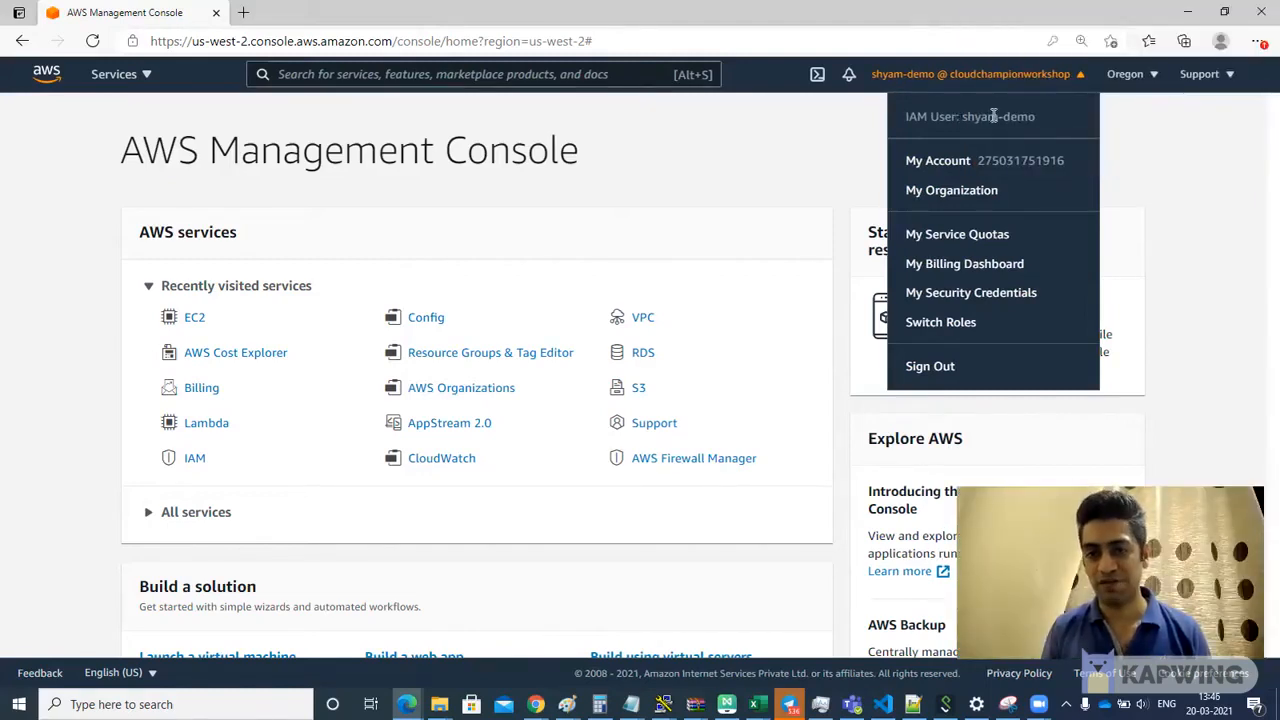
drag(983, 158, 1073, 163)
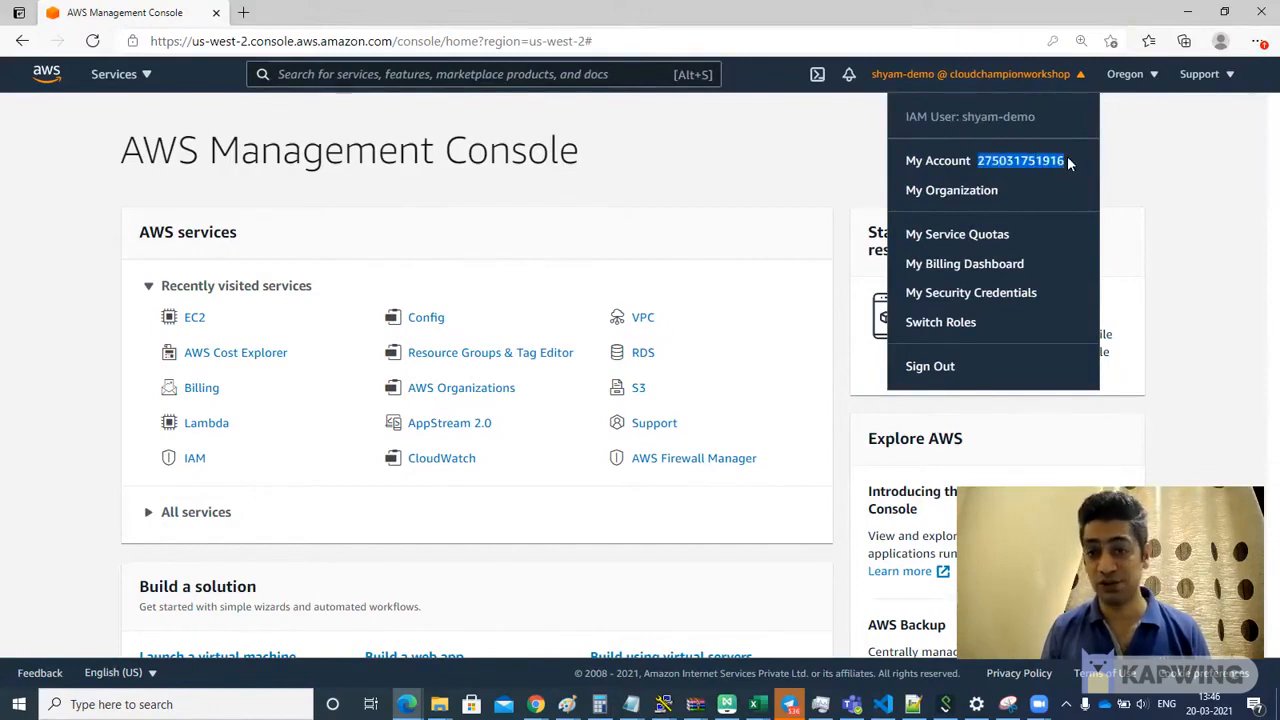
click(797, 189)
key(alt+Tab)
key(alt+Tab)
key(alt+Tab)
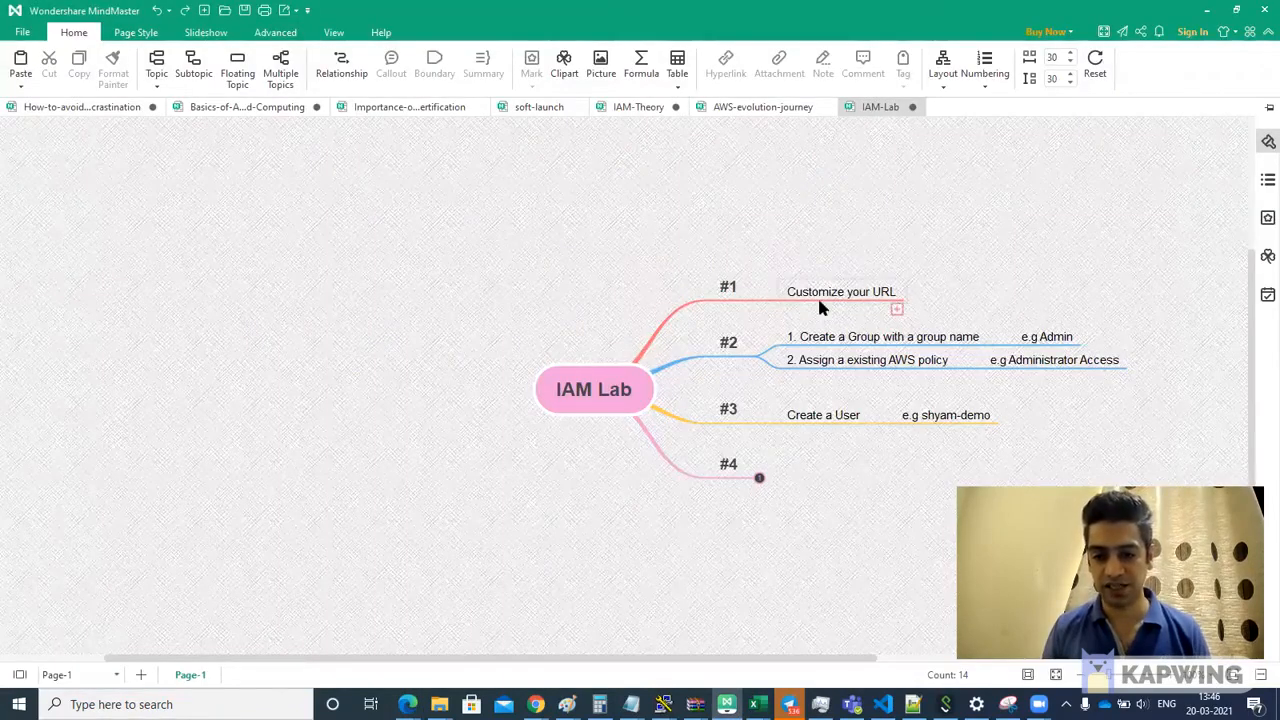
- Expand topic #4 to show 'Delete resources', noting users needn't be deleted since they cost nothing
click(759, 478)
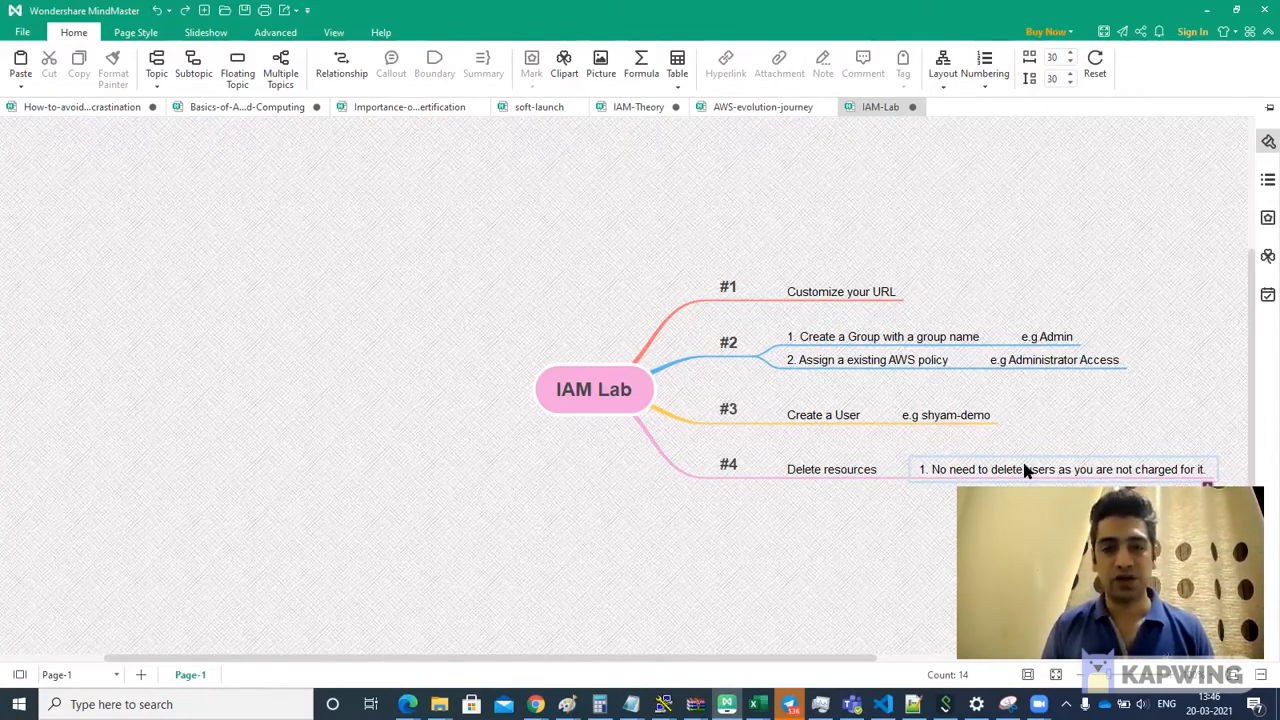
key(alt+Tab)
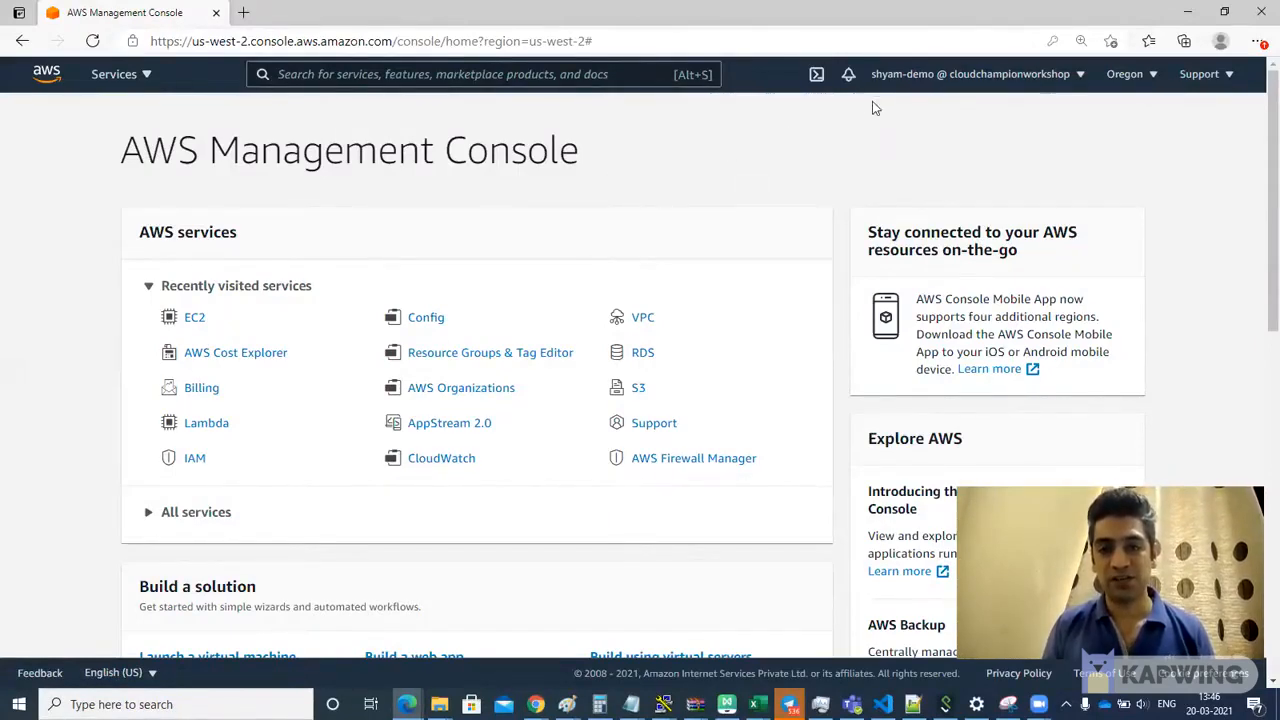
click(927, 78)
click(802, 140)
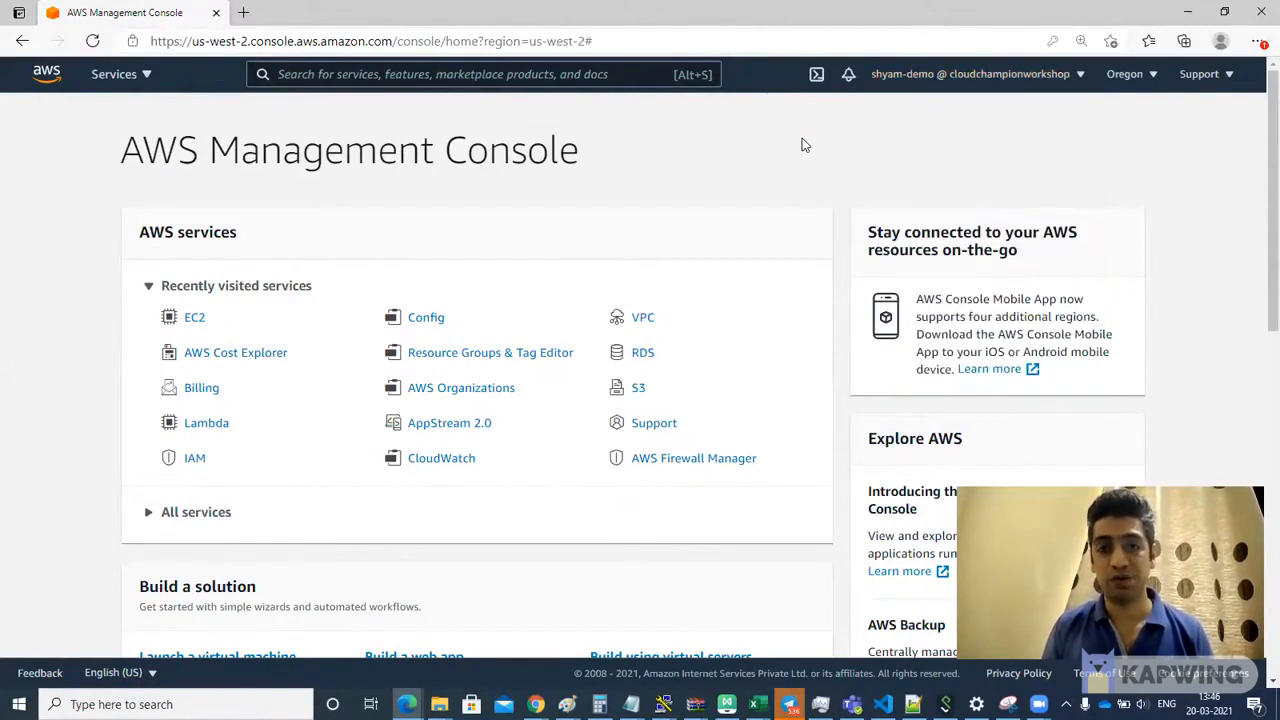